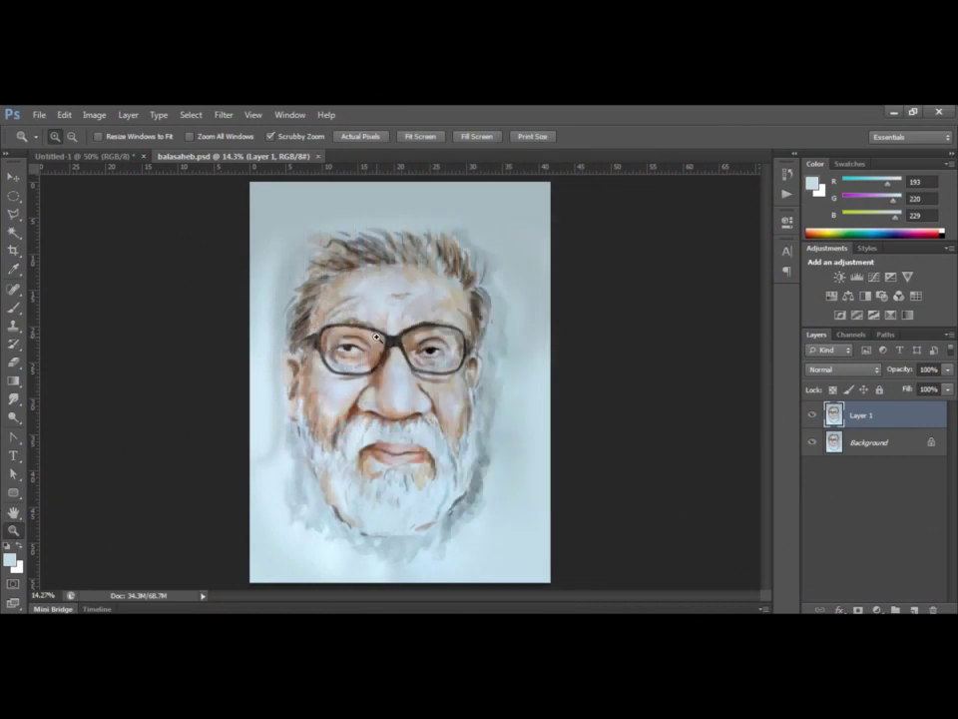
Trace a polygonal lasso selection around the whole head outline.
drag(378, 338, 438, 342)
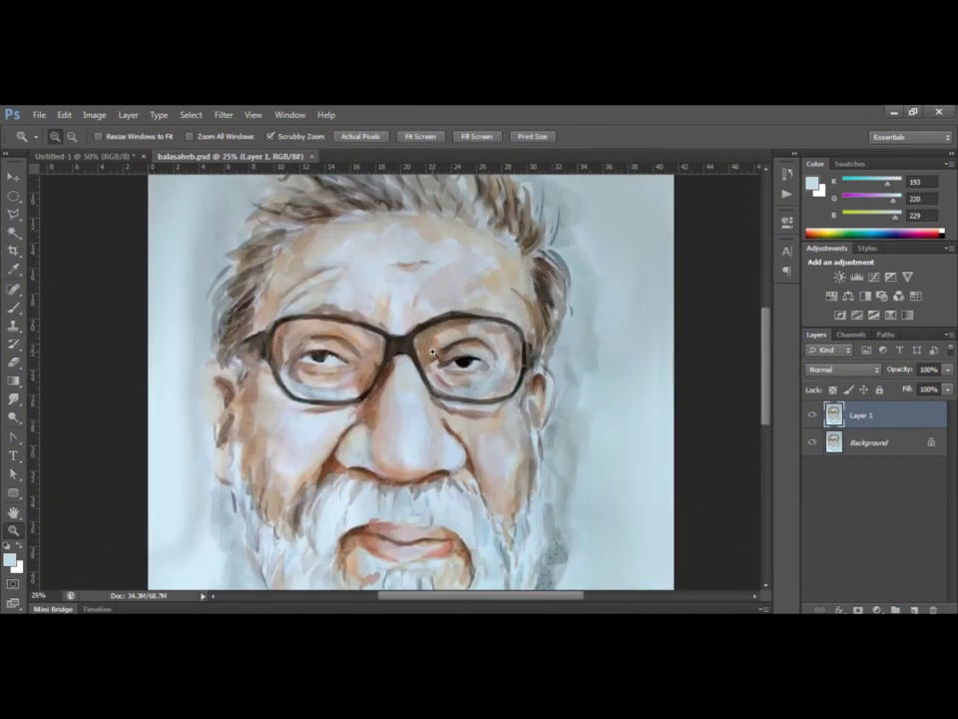
key(l)
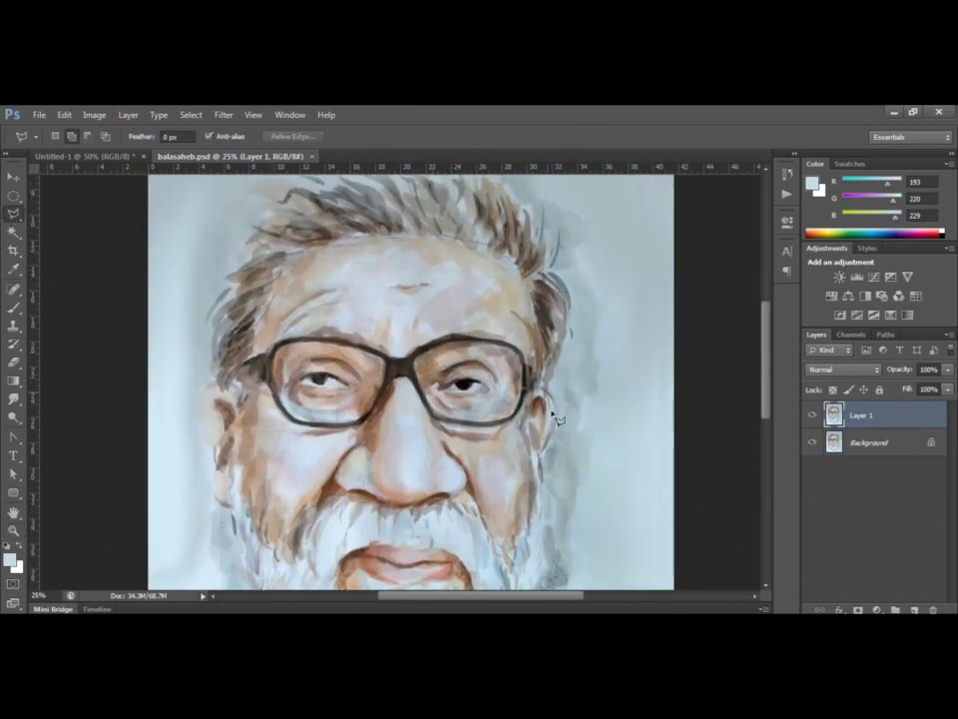
click(537, 460)
scroll(544, 502, down, 2)
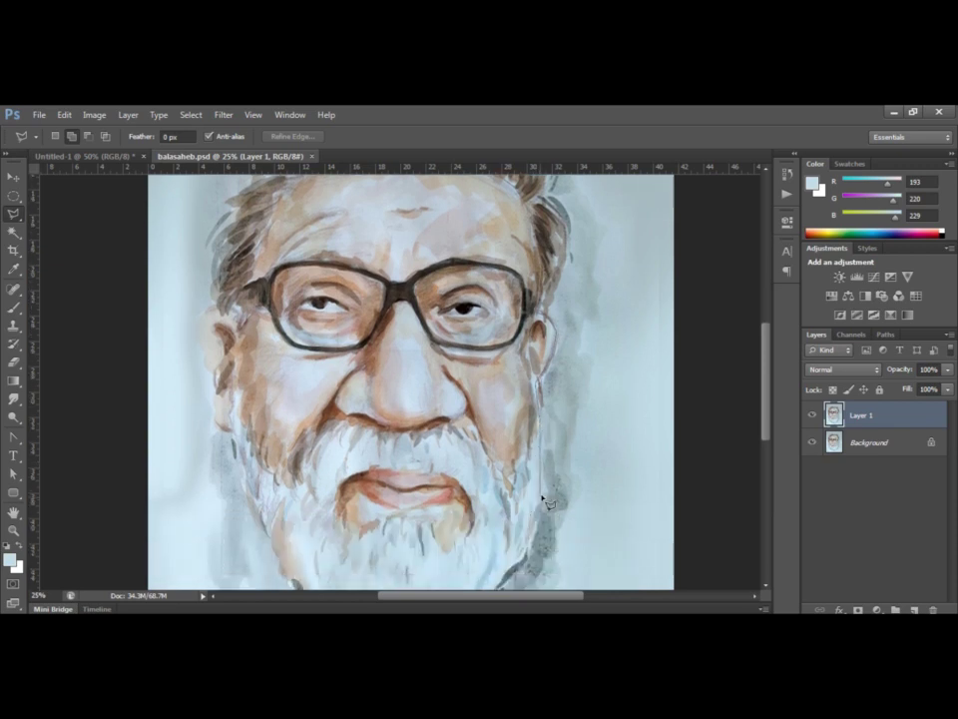
click(491, 573)
scroll(483, 569, down, 1)
click(382, 556)
click(321, 539)
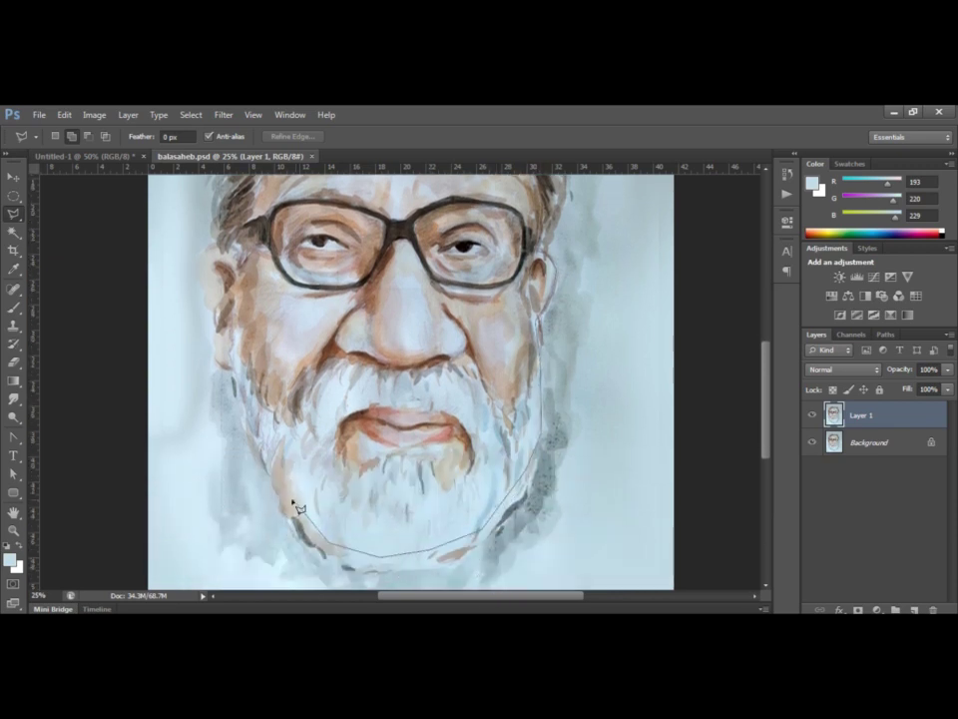
click(260, 418)
click(219, 362)
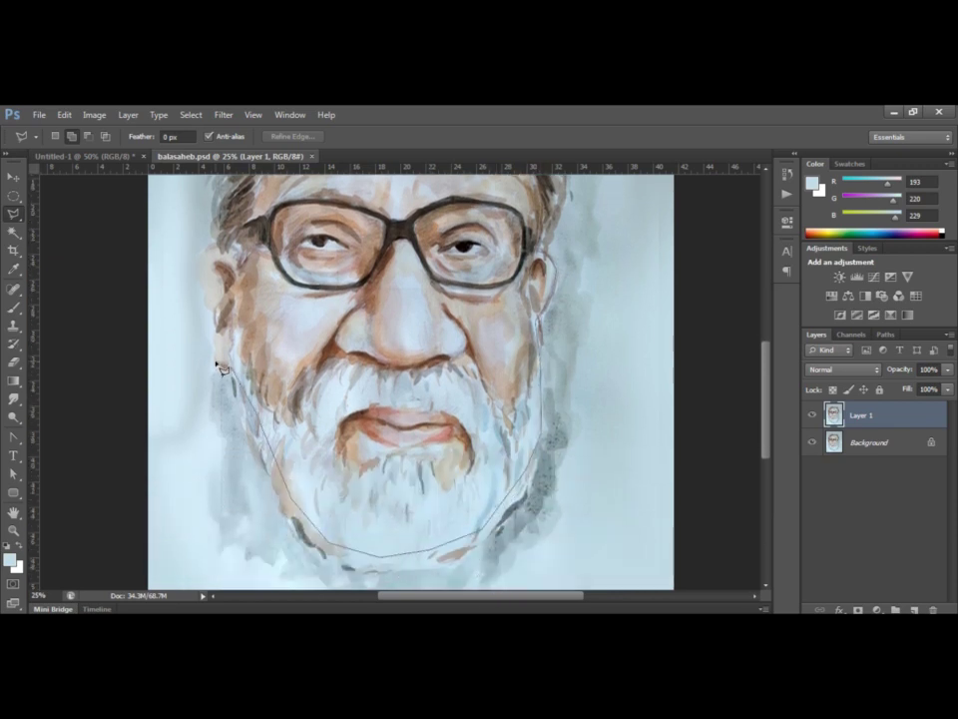
click(202, 258)
scroll(267, 240, up, 2)
click(369, 190)
double_click(529, 235)
Feather the head selection by 1 px.
right_click(380, 269)
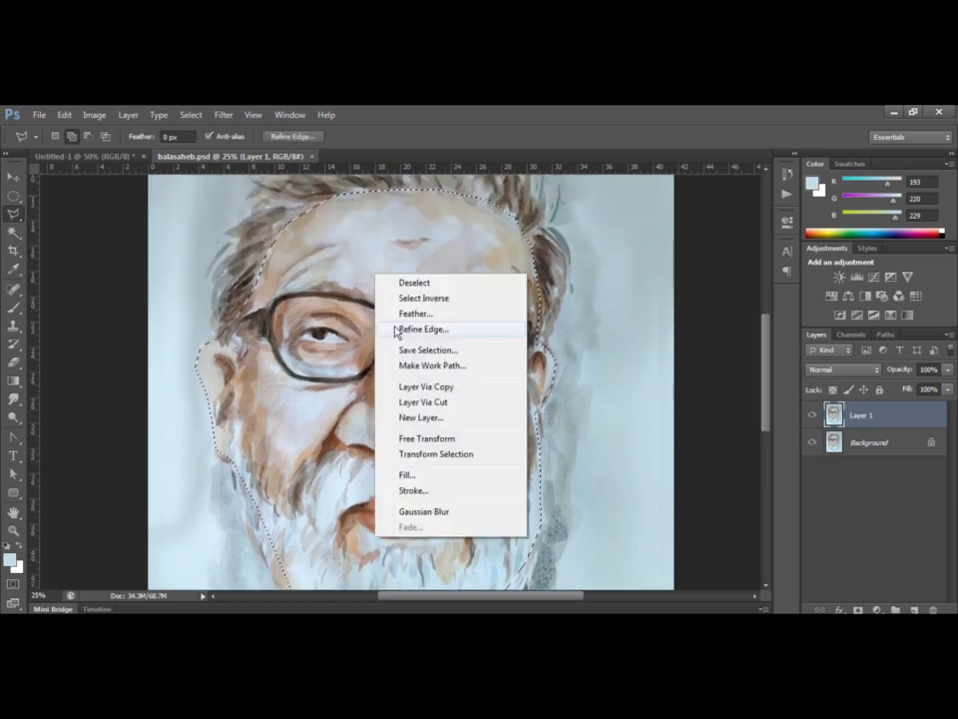
click(419, 313)
text(1)
click(553, 282)
Fill the selection with a Solid Color layer of RGB 206/151/122.
click(876, 609)
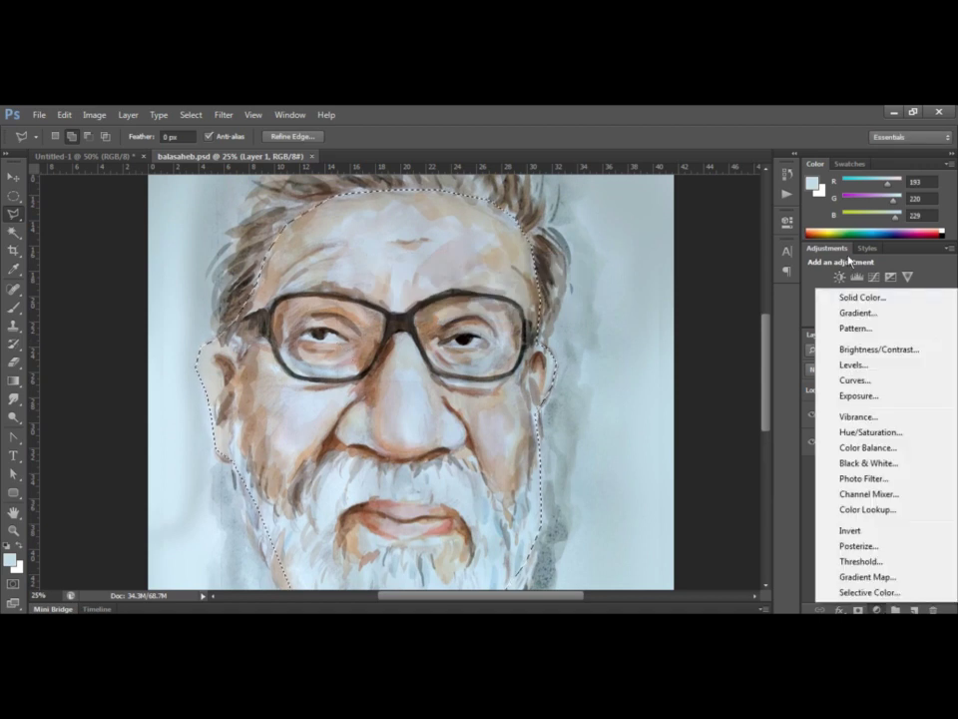
click(863, 297)
text(206)
key(Tab)
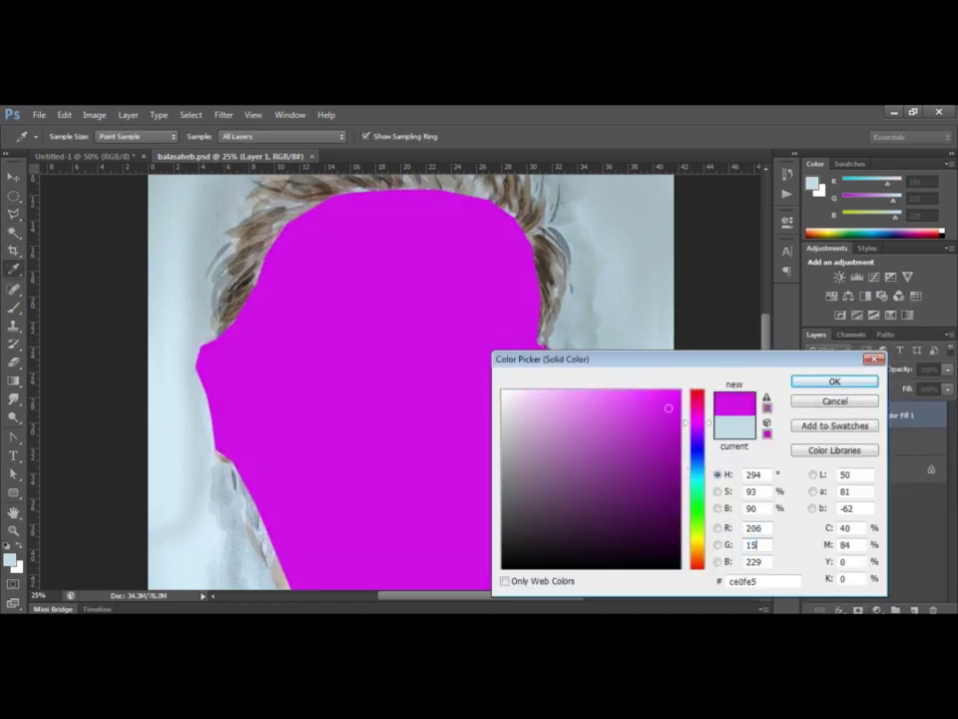
text(151)
key(Tab)
text(122)
key(Return)
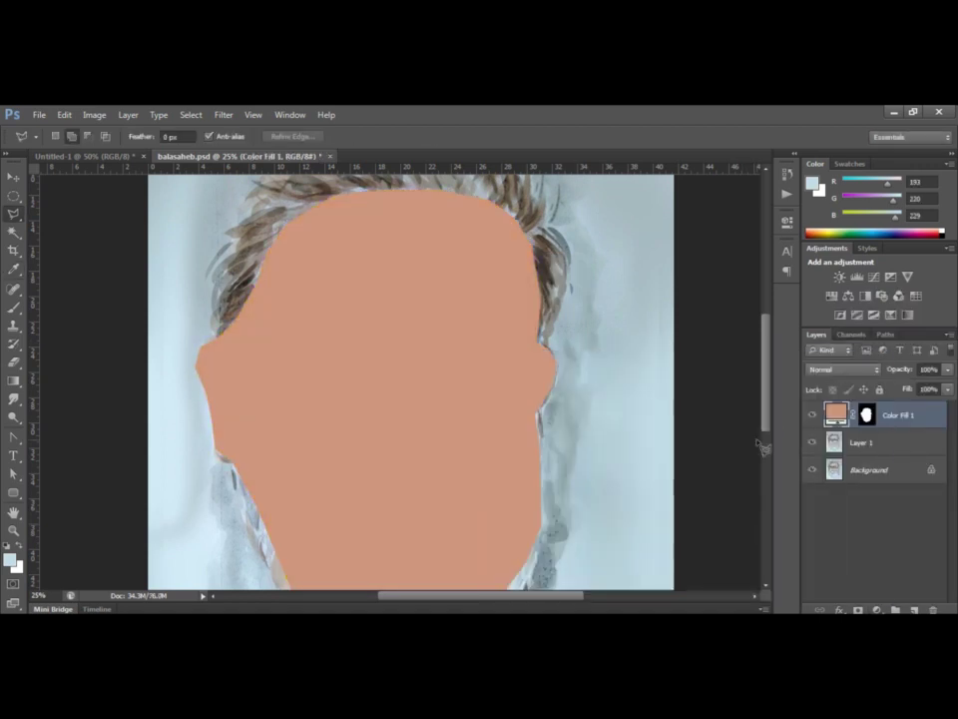
Duplicate the peach fill layer and set the copy's opacity to 66%.
click(948, 388)
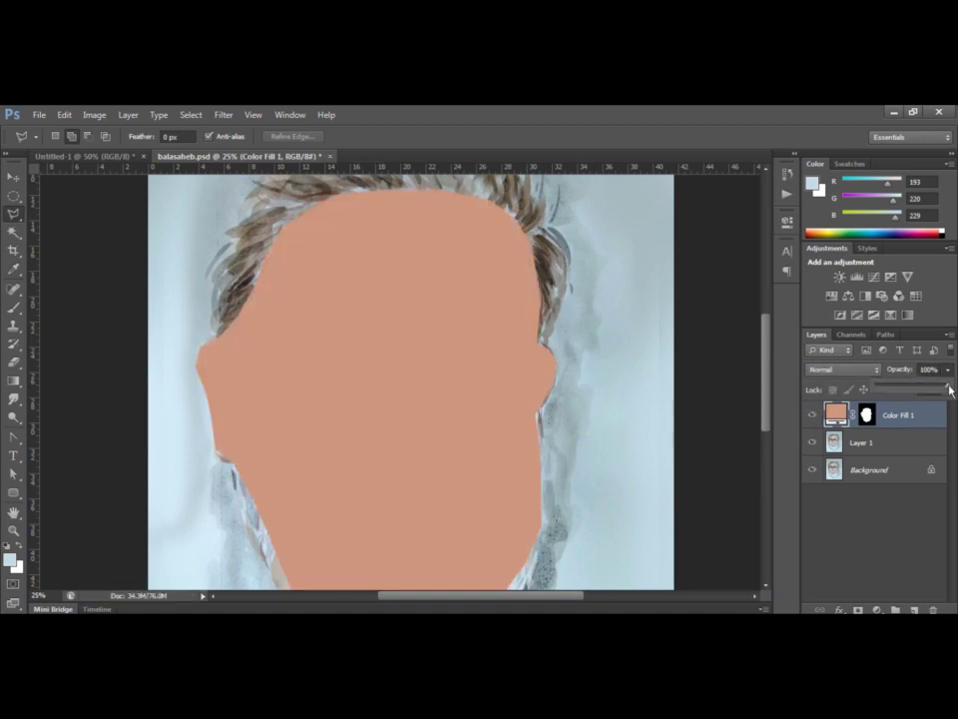
key(ctrl+j)
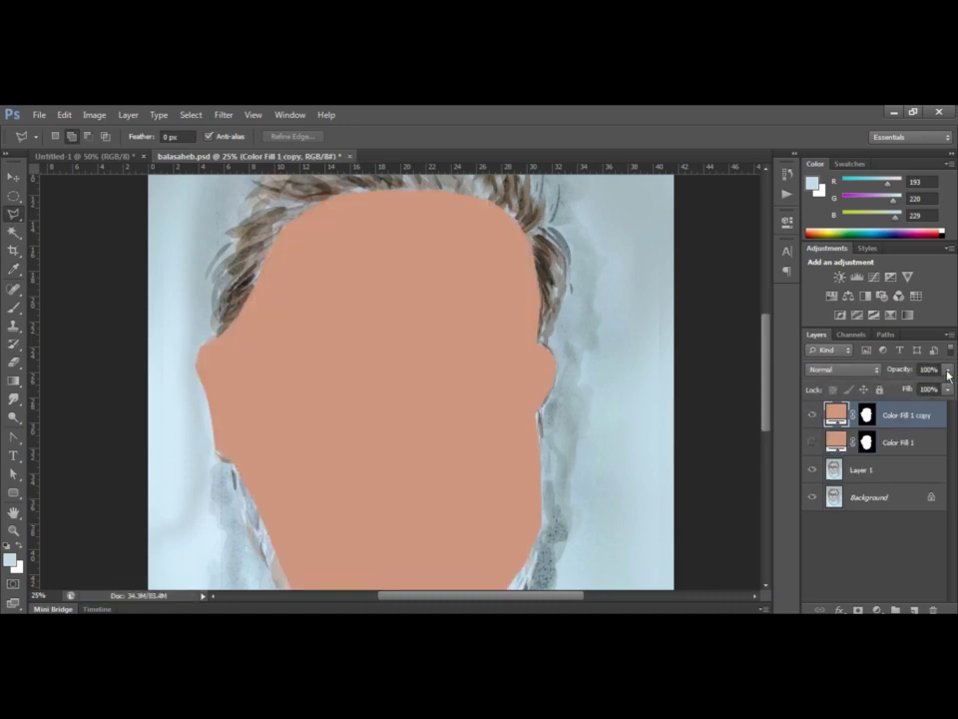
drag(948, 374, 923, 384)
click(333, 336)
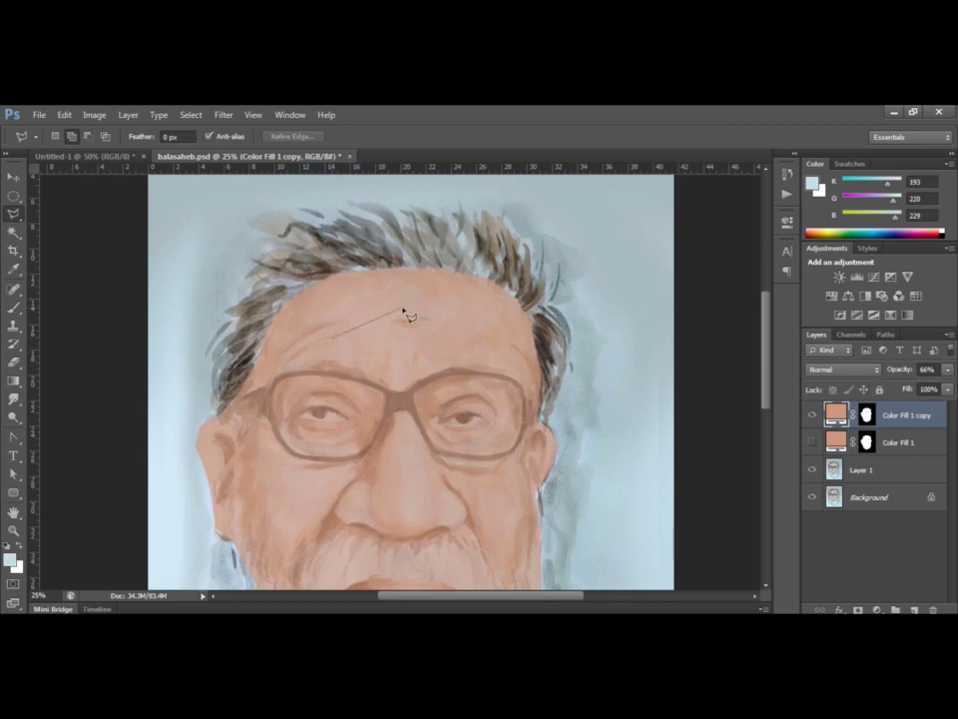
ctrl+click(400, 314)
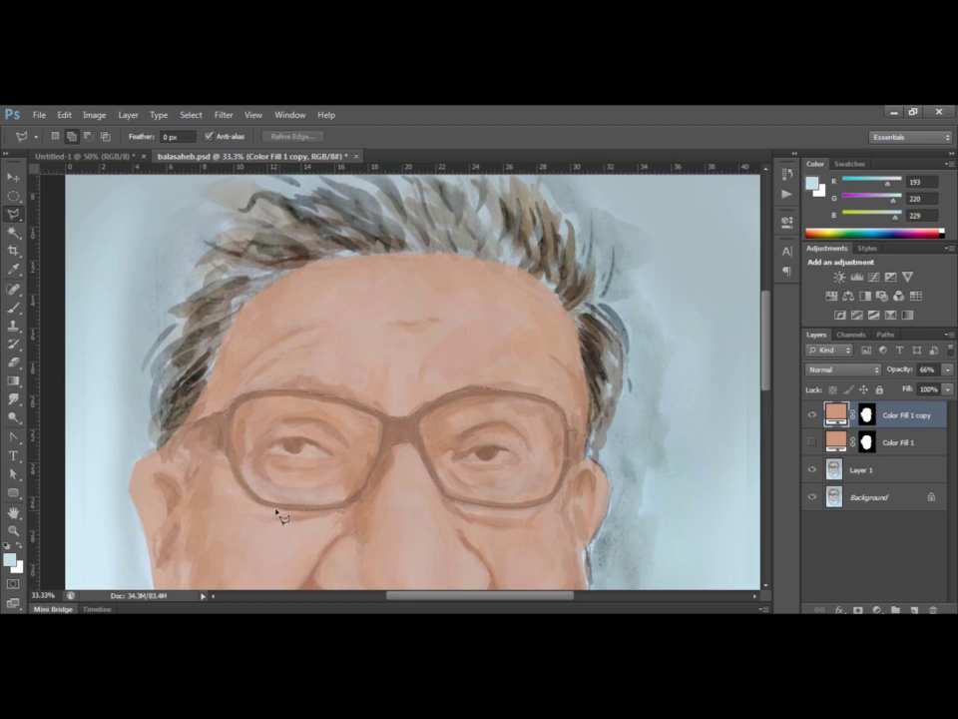
Close the lasso around the glasses and fill it with a dark brown Solid Color layer.
click(166, 451)
click(874, 609)
click(851, 327)
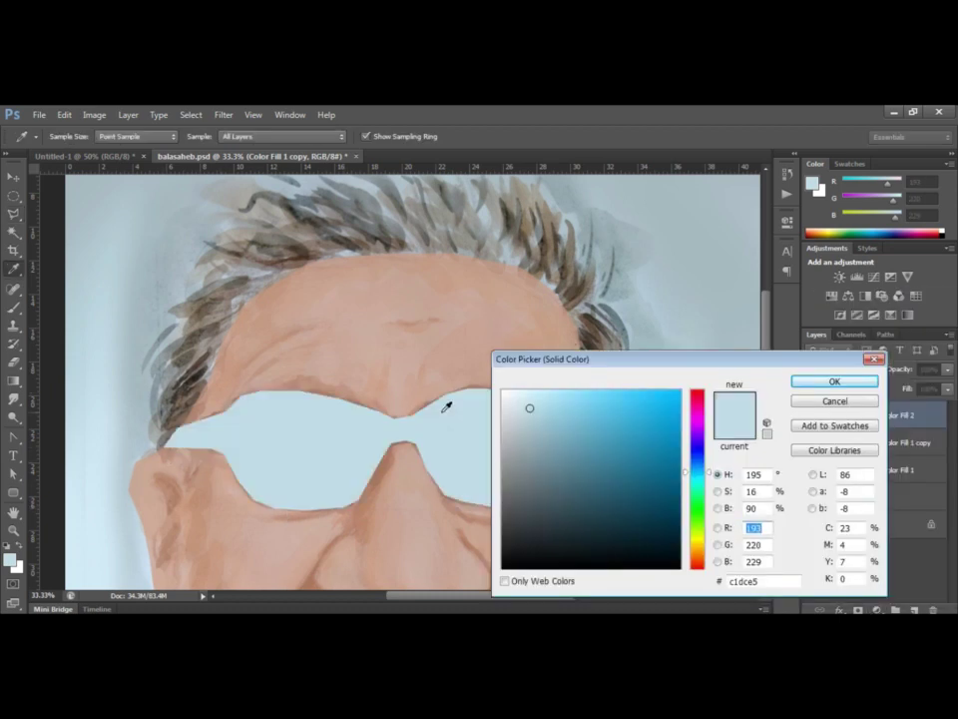
click(701, 559)
click(648, 526)
key(Return)
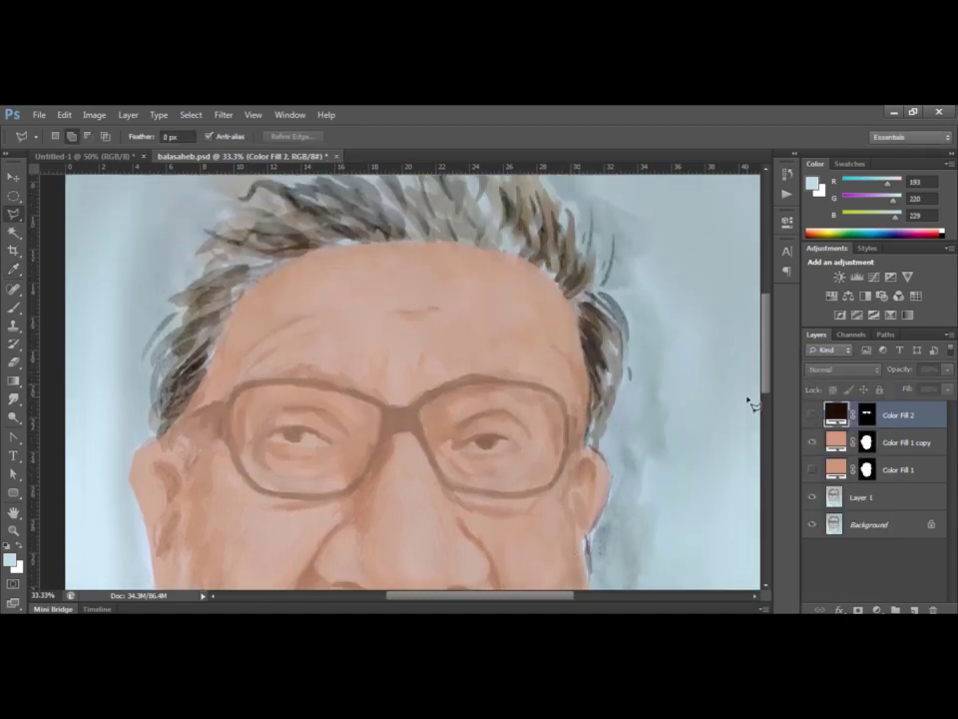
scroll(496, 381, down, 3)
Trace a polygonal lasso selection around the beard, chin and jaw.
scroll(411, 368, down, 2)
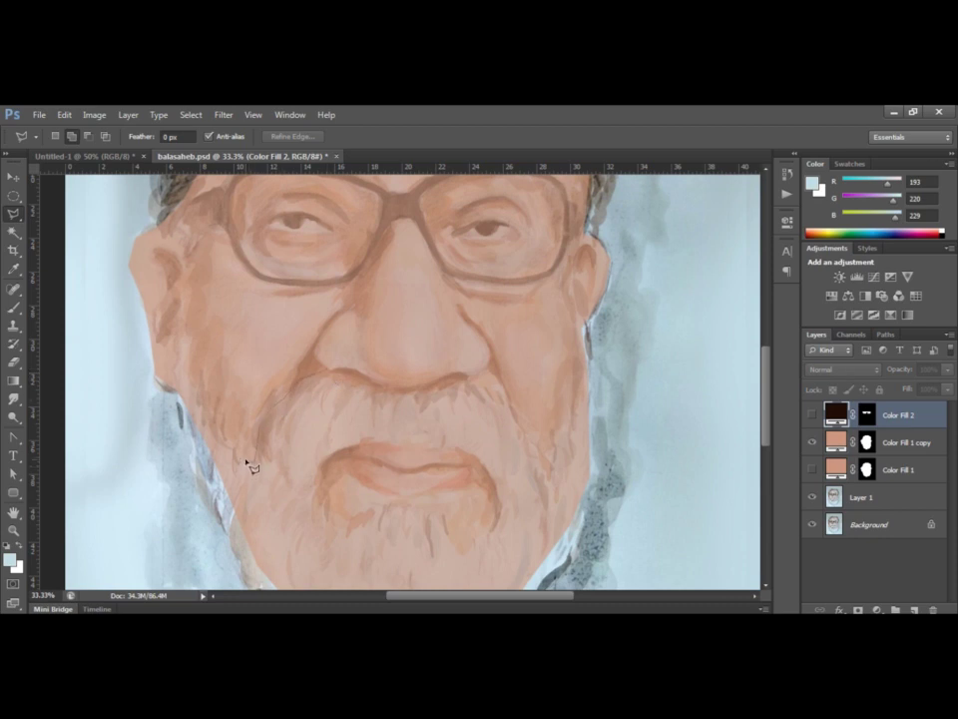
click(195, 377)
click(196, 247)
click(179, 385)
scroll(210, 496, down, 2)
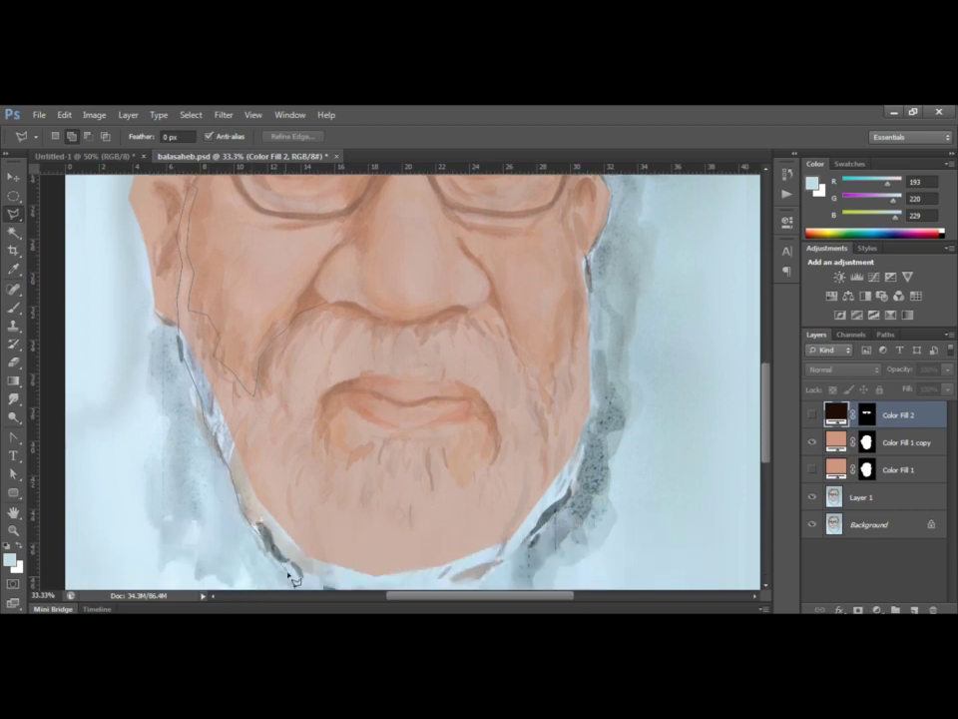
scroll(222, 434, down, 3)
scroll(275, 447, down, 1)
click(333, 488)
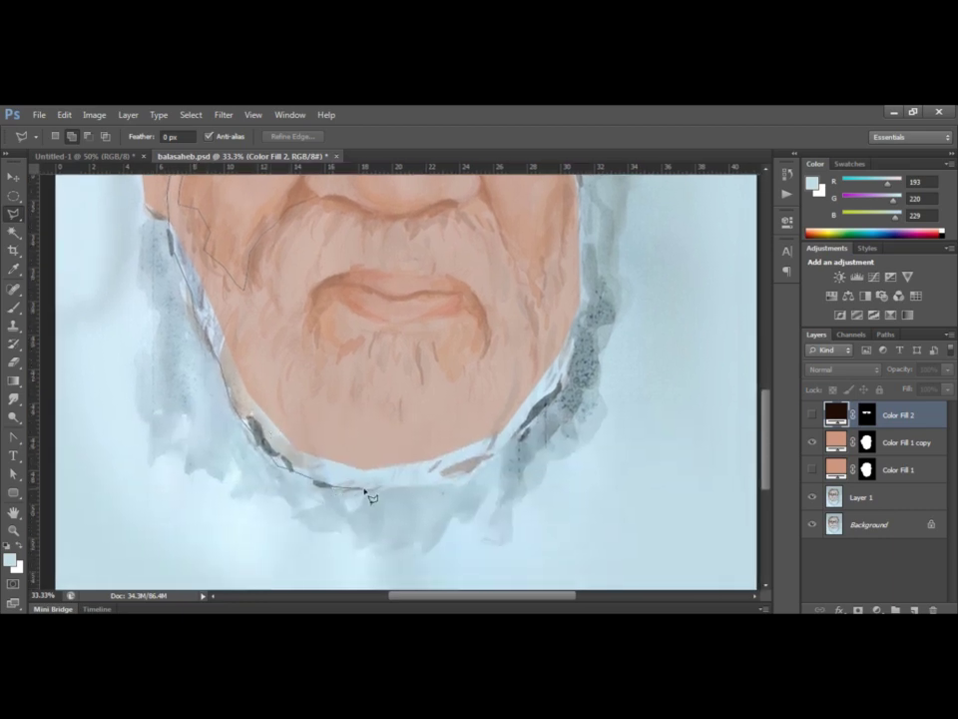
click(459, 479)
scroll(568, 390, up, 3)
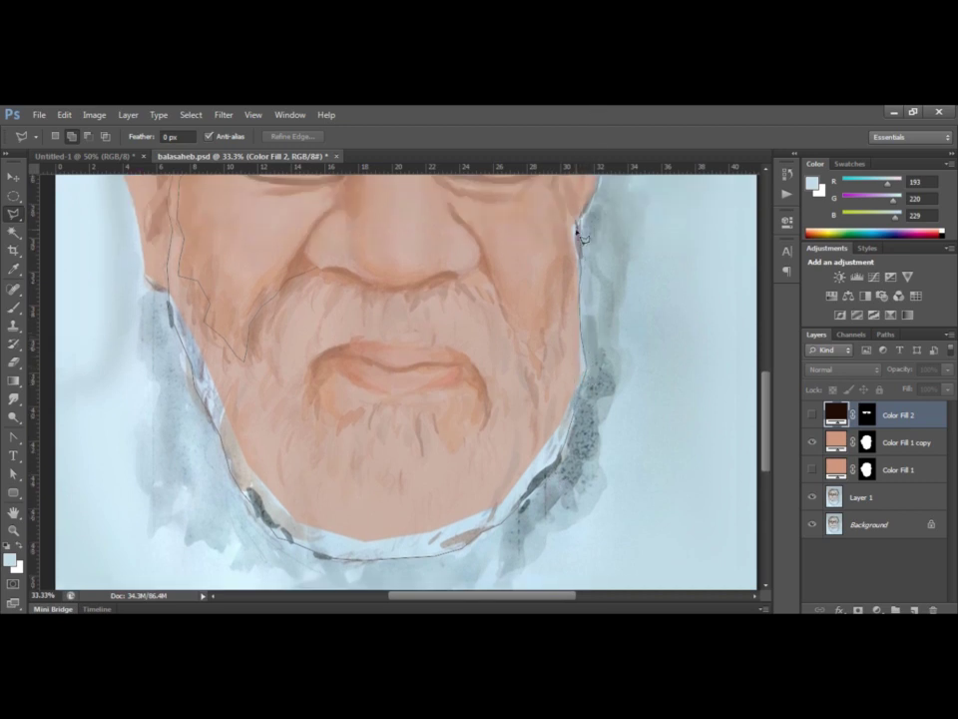
scroll(579, 279, up, 2)
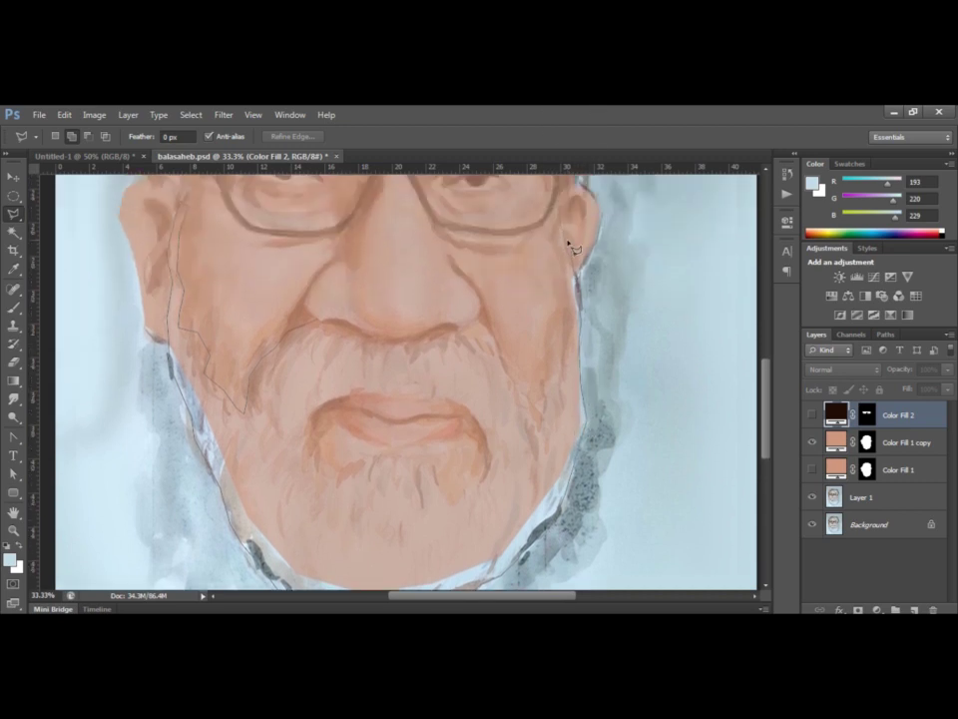
click(523, 419)
click(322, 327)
Fill the beard selection with a pale blue Solid Color layer, then hide it and the skin patches.
click(811, 442)
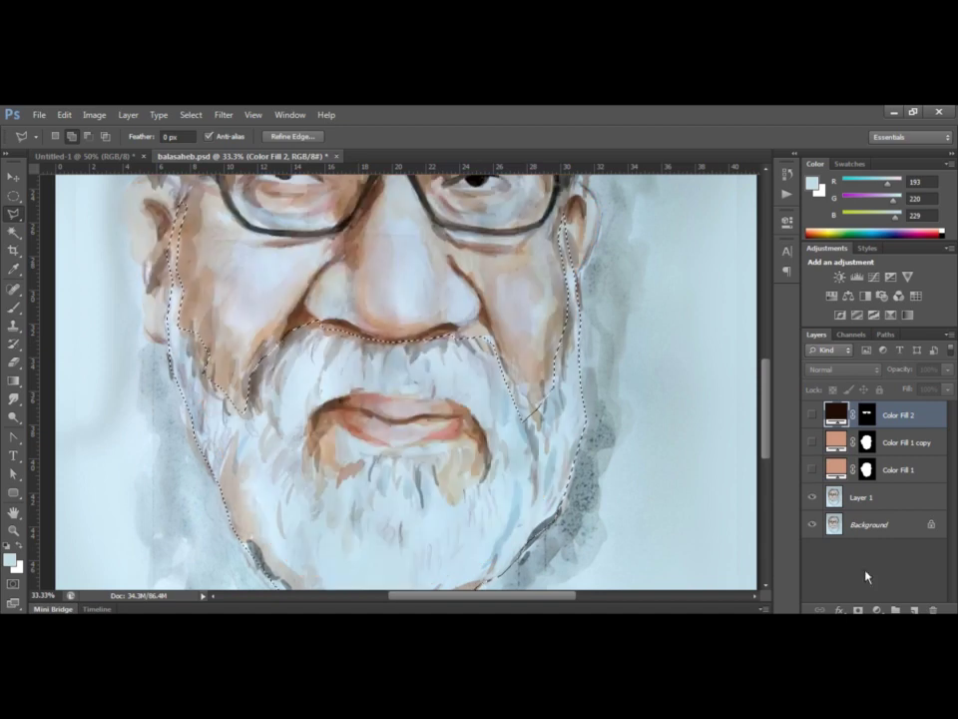
click(877, 609)
click(838, 301)
key(Return)
click(811, 497)
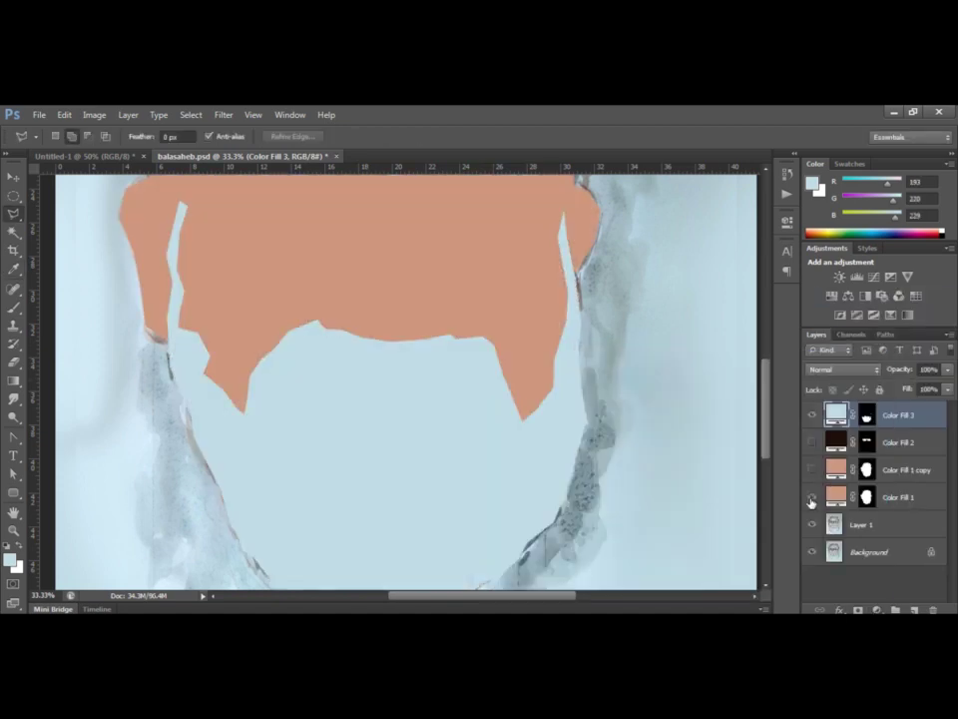
click(812, 496)
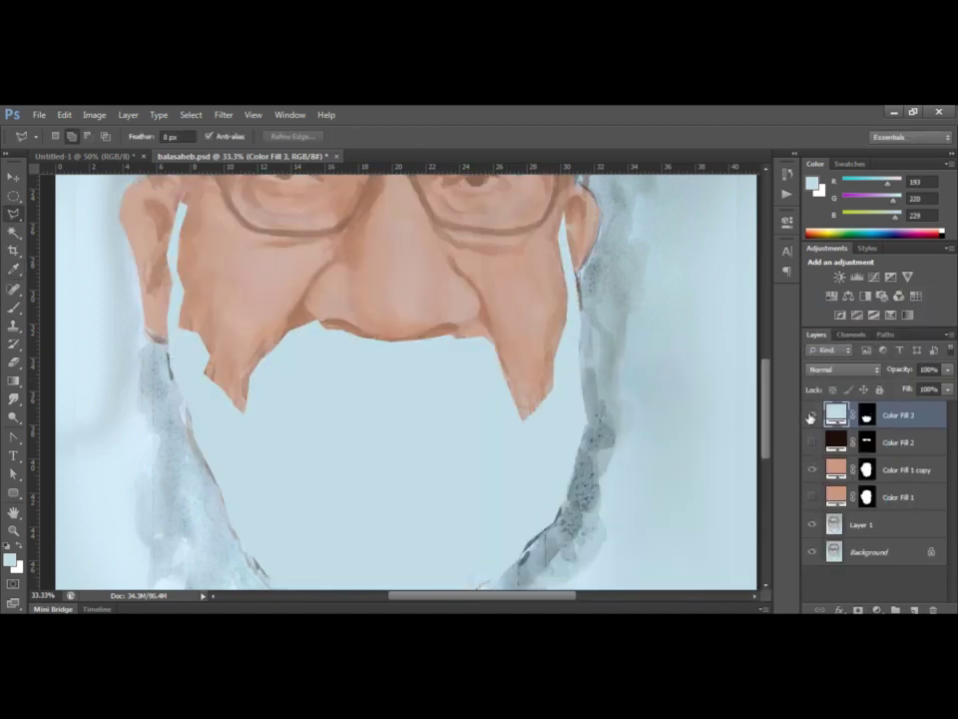
click(811, 415)
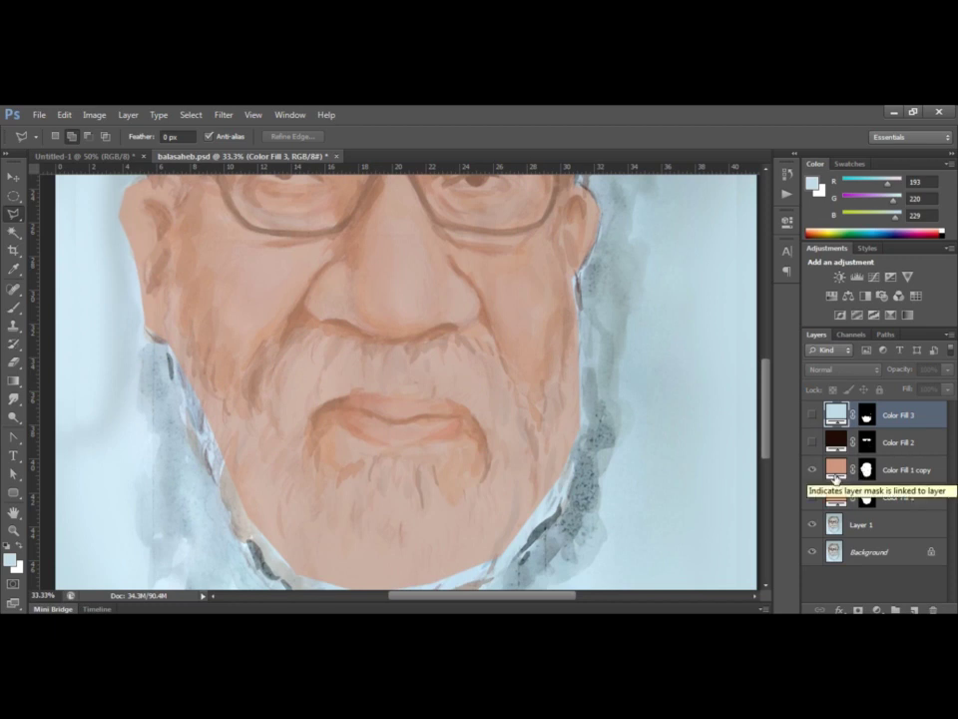
Raise the Color Fill 1 copy skin patch opacity to 79%.
scroll(577, 300, up, 5)
click(905, 461)
click(947, 369)
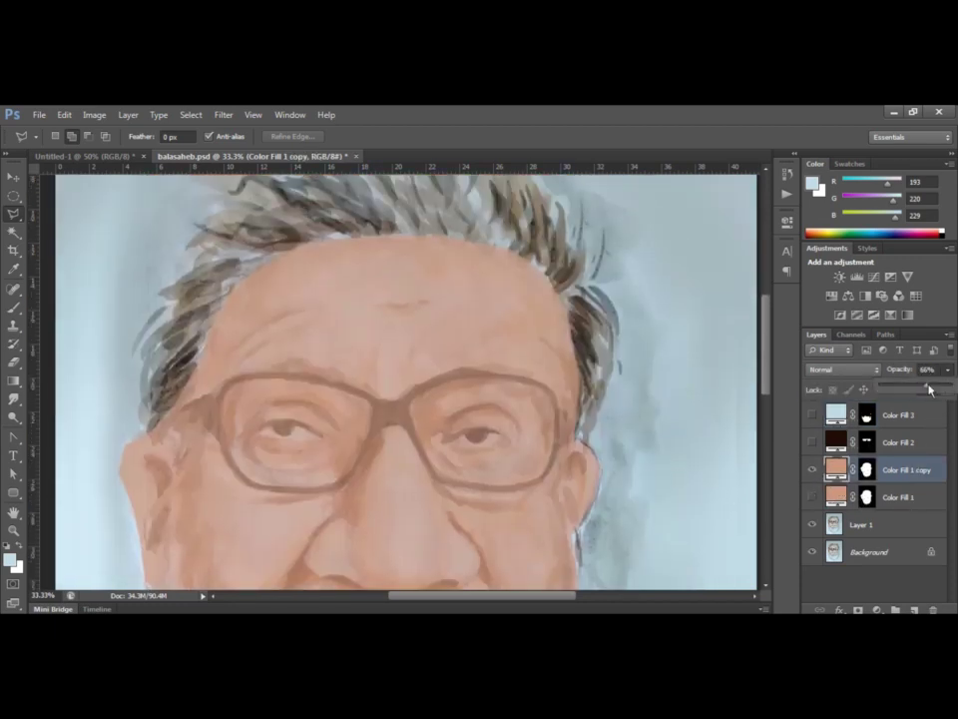
drag(926, 392, 938, 392)
click(695, 353)
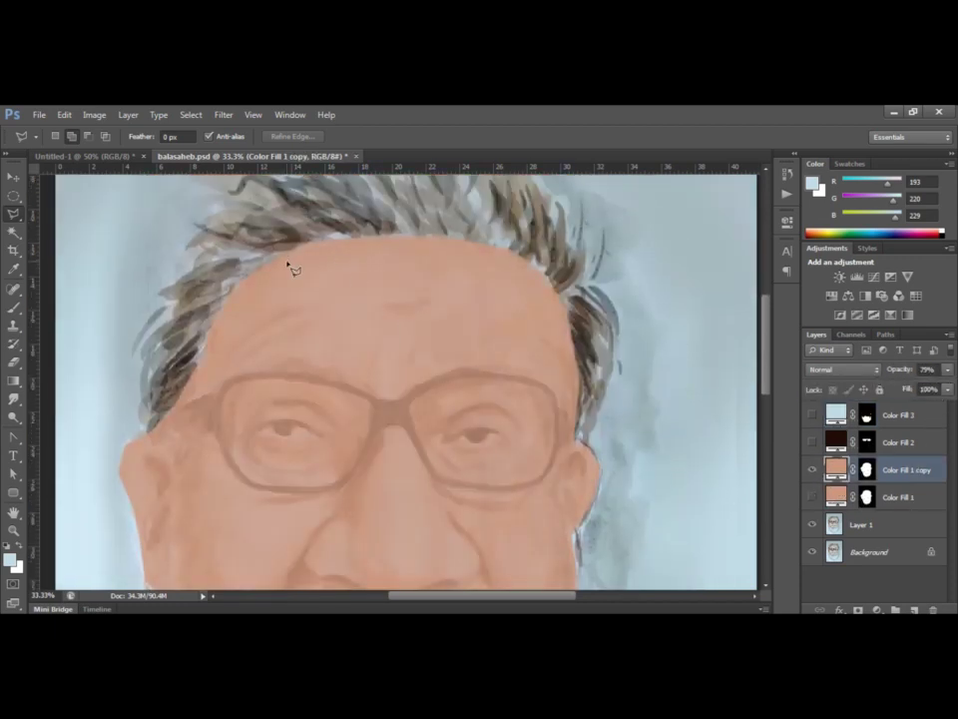
Lasso the left temple with wrinkle streaks and fill it with a darker tan Solid Color layer.
click(310, 312)
click(311, 326)
click(162, 411)
click(311, 248)
click(876, 609)
click(845, 301)
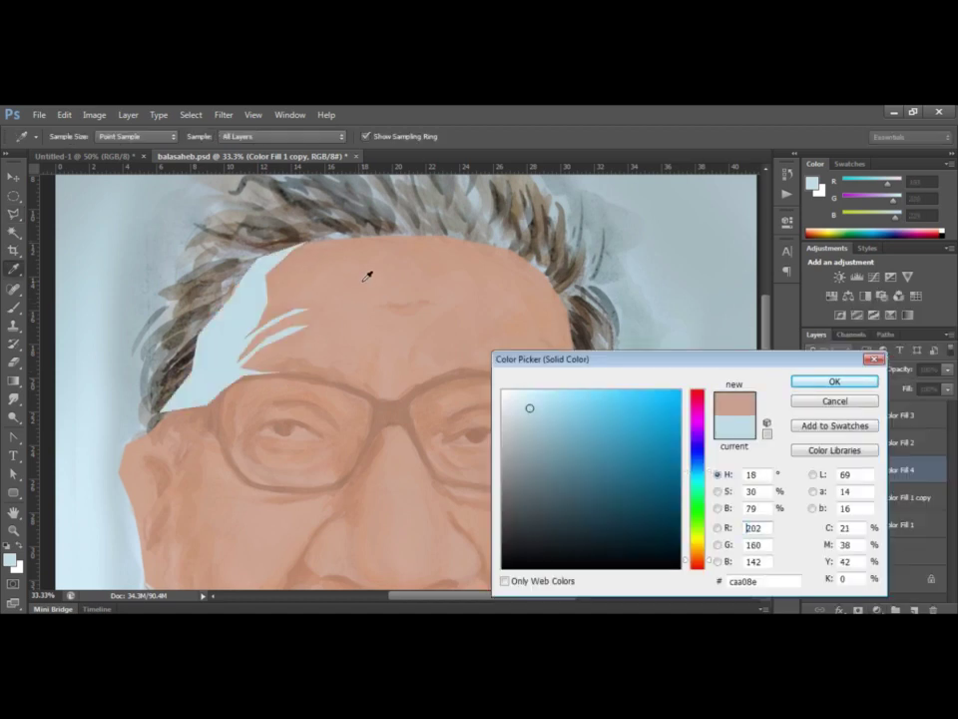
click(590, 456)
drag(590, 456, 589, 438)
click(835, 381)
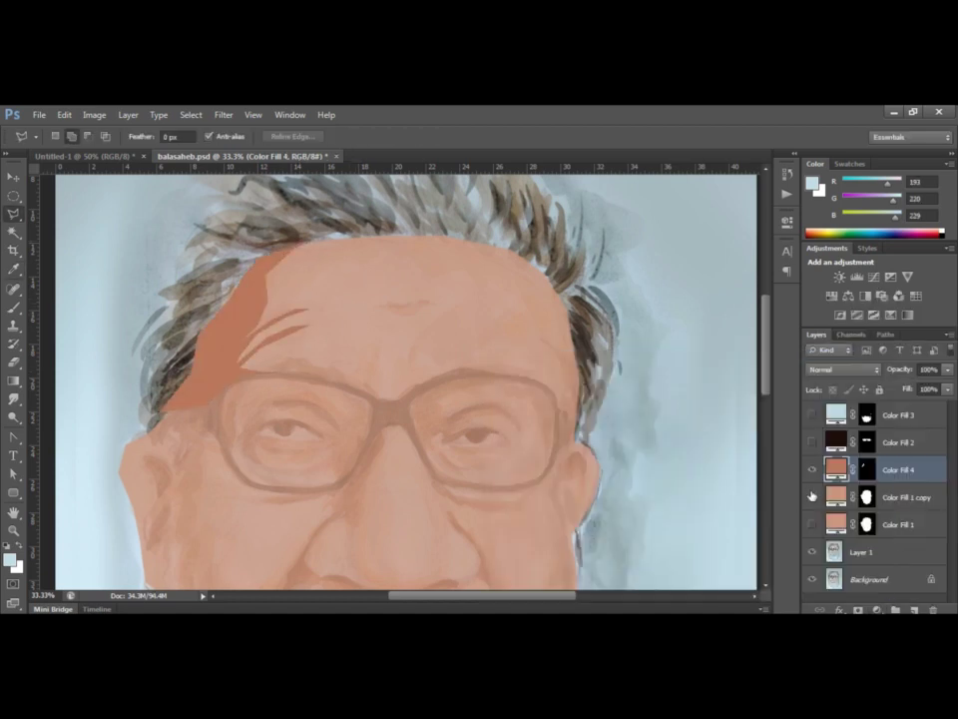
click(812, 524)
Fill the left eyebrow and wrinkle area with a sampled dark brown Solid Color layer.
click(375, 379)
click(257, 379)
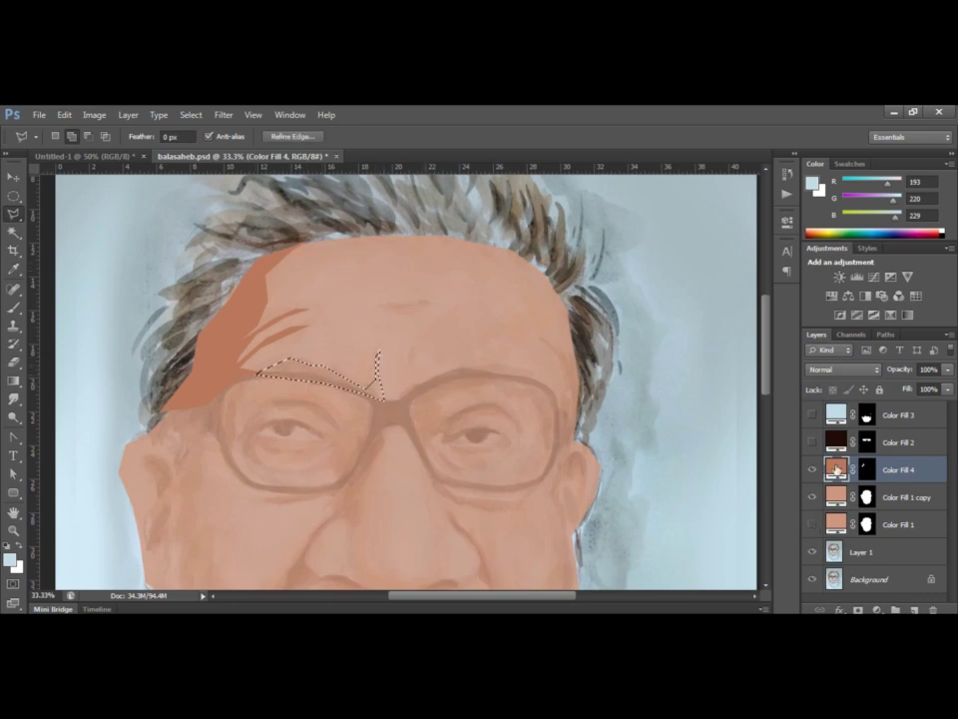
click(876, 609)
click(843, 300)
click(230, 329)
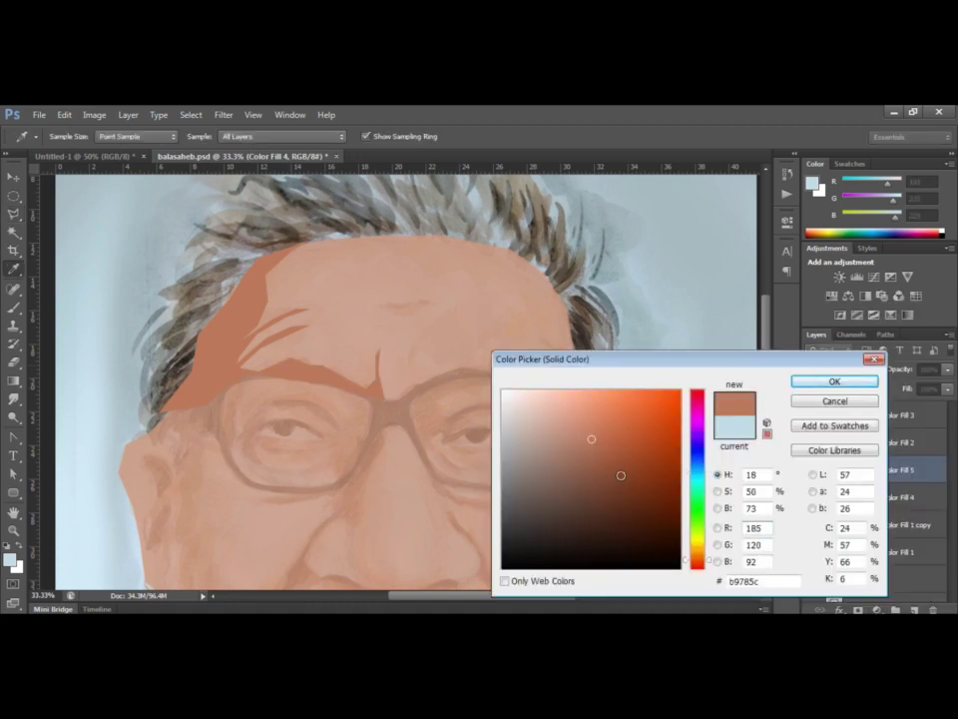
click(620, 475)
click(834, 380)
double_click(834, 465)
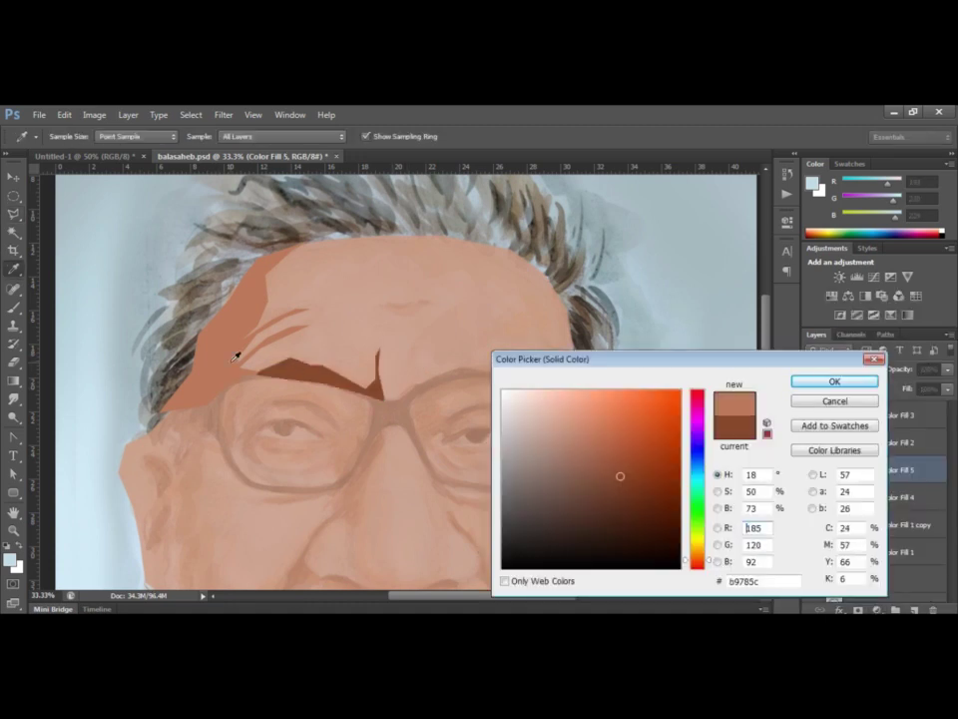
click(604, 455)
click(835, 380)
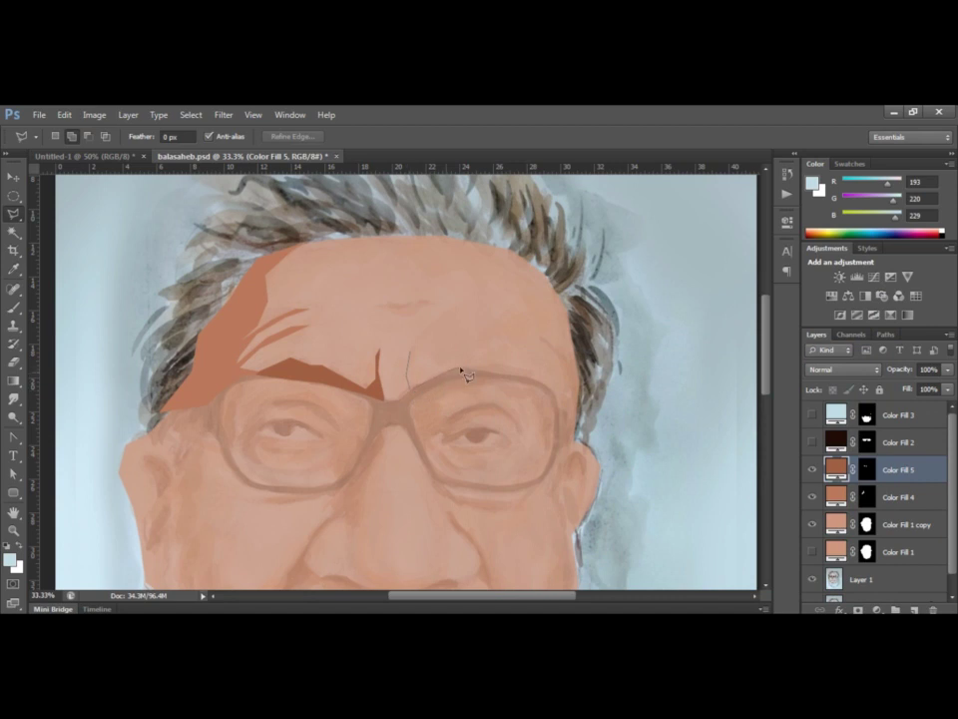
Outline the right eyebrow shadow and fill it with brown.
click(409, 387)
click(444, 371)
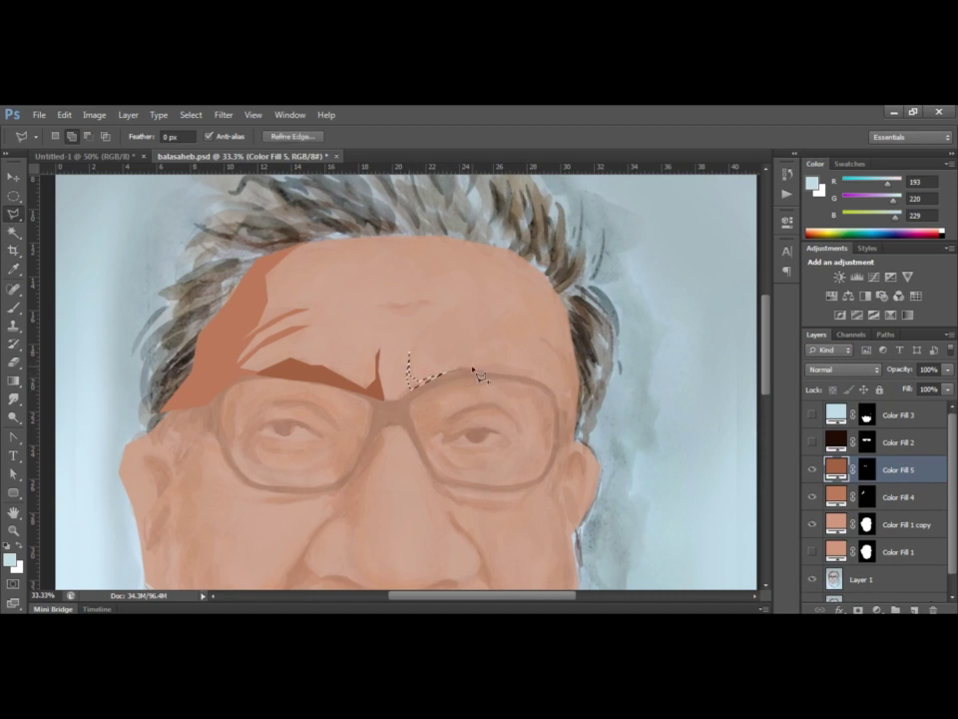
click(539, 388)
double_click(477, 369)
click(880, 611)
click(859, 298)
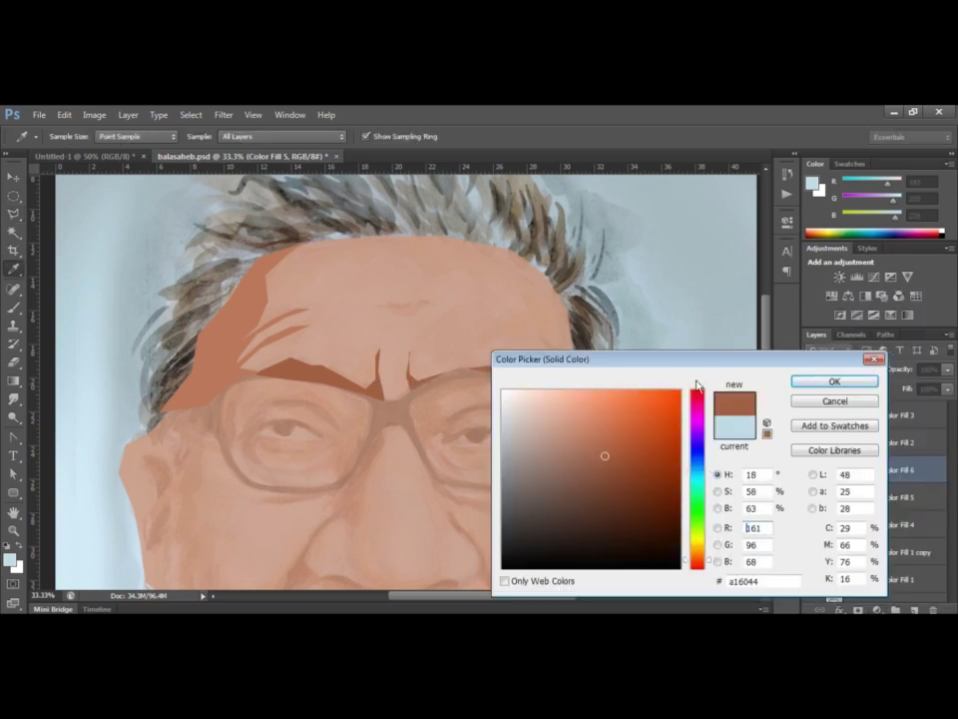
click(833, 380)
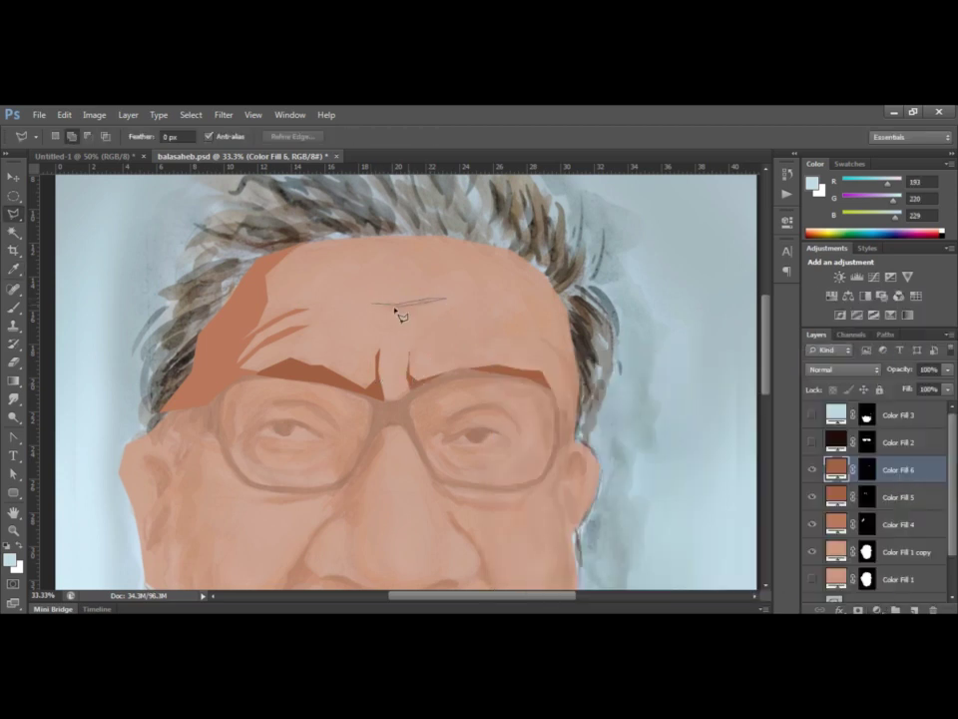
Outline a forehead wrinkle and fill it with a brown sampled from the forehead.
click(446, 299)
click(366, 305)
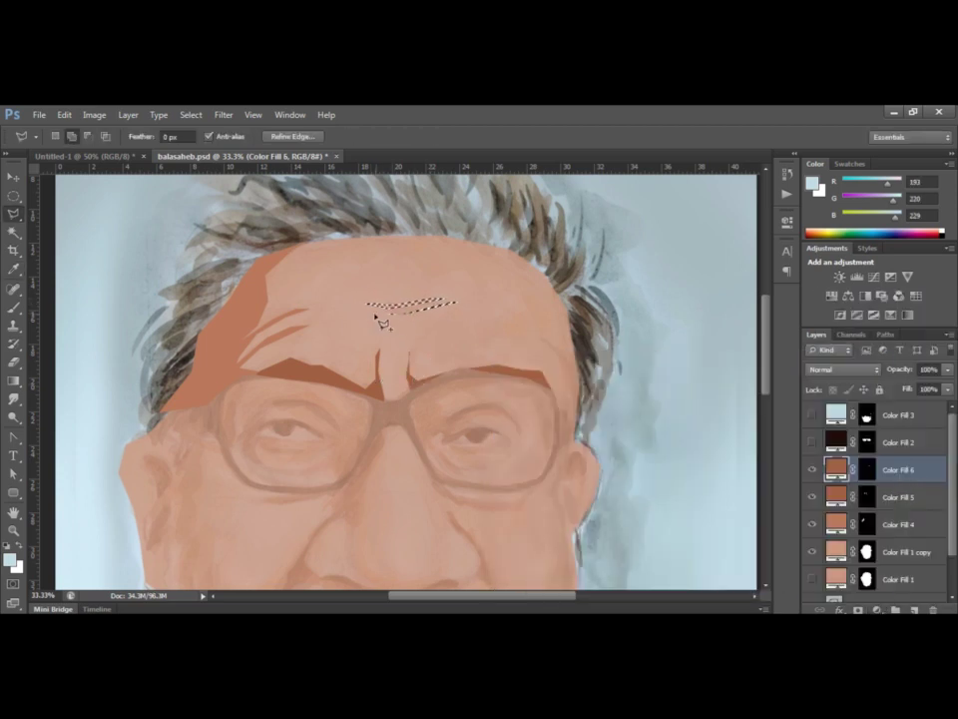
click(435, 313)
click(423, 324)
click(379, 324)
click(874, 608)
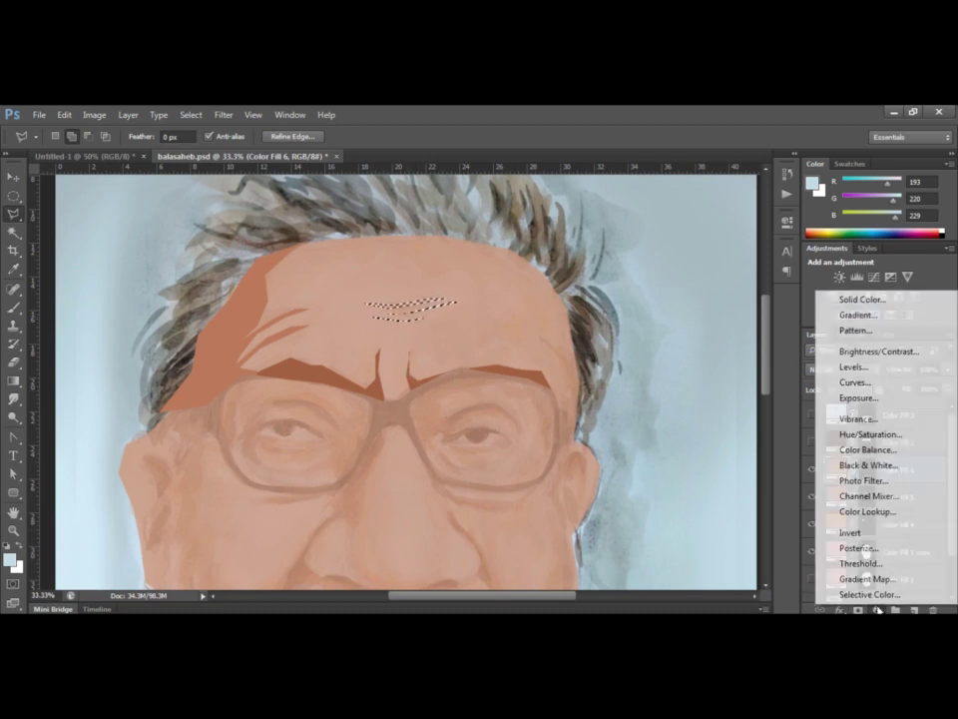
click(864, 299)
click(267, 323)
key(Return)
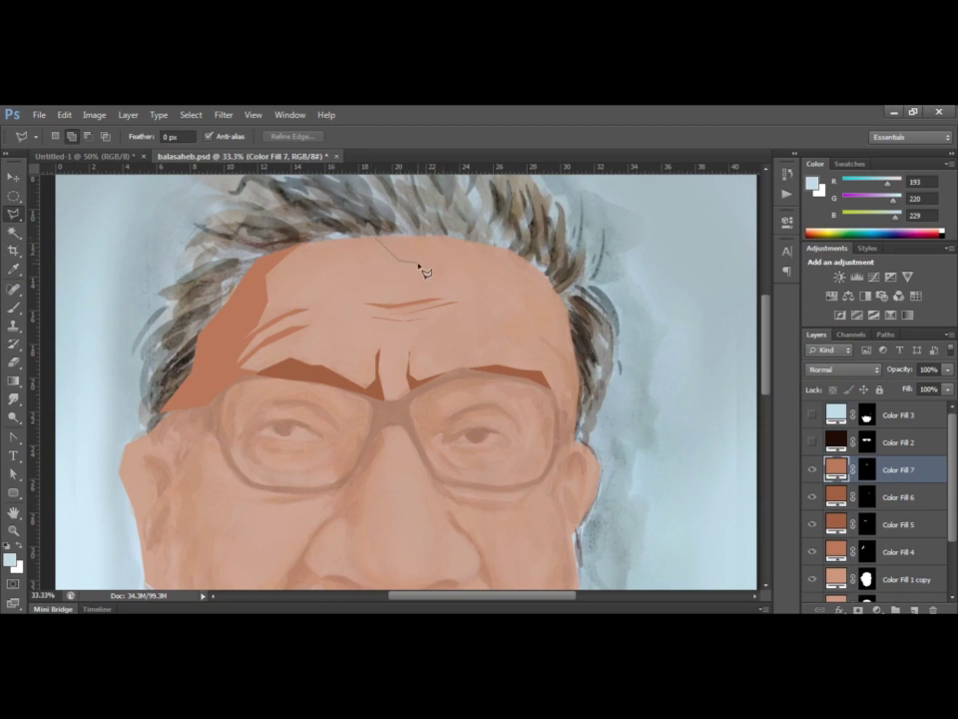
Outline the lighter skin area along the hairline.
click(439, 276)
click(483, 280)
click(518, 310)
click(543, 341)
click(340, 243)
scroll(878, 499, down, 2)
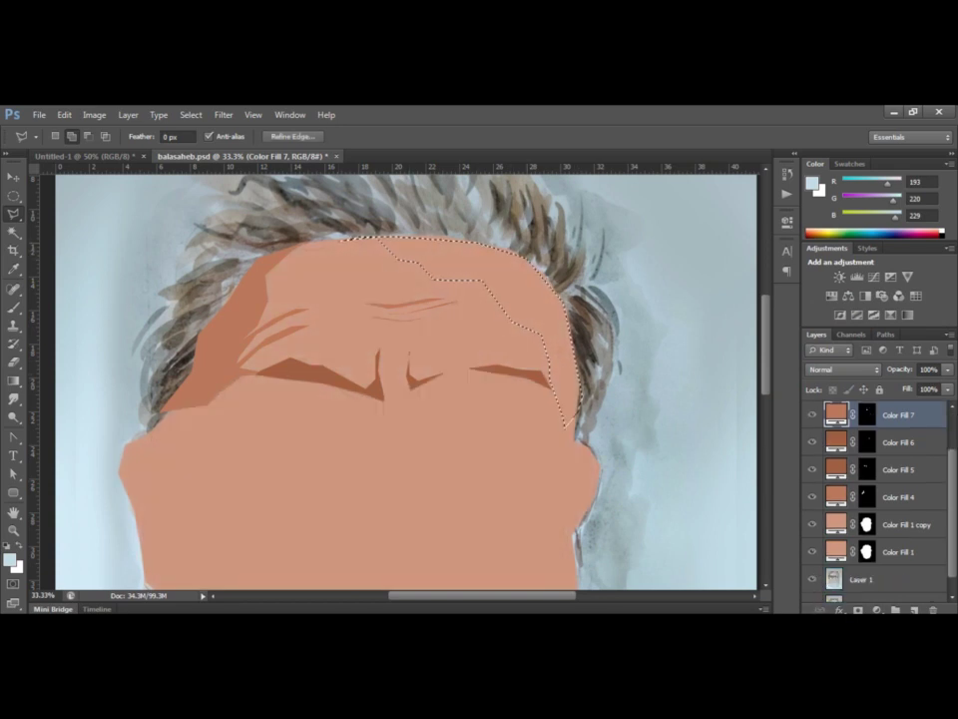
Fill the hairline selection with a sampled skin tone, adjusting it between e29e80 and c4886e.
click(876, 609)
click(872, 303)
click(475, 299)
click(569, 404)
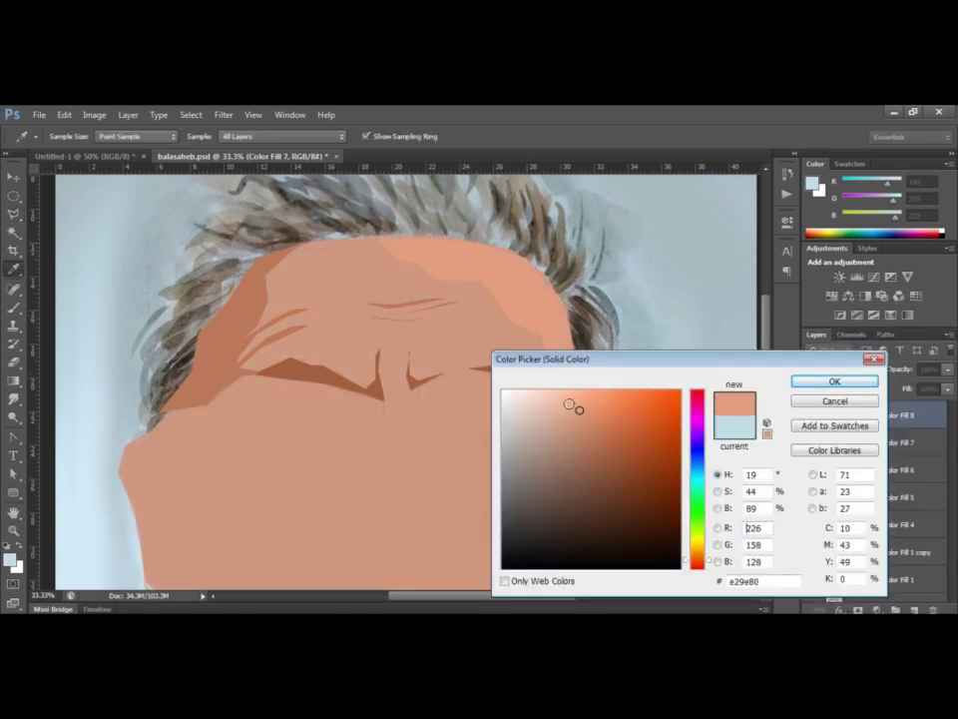
click(835, 381)
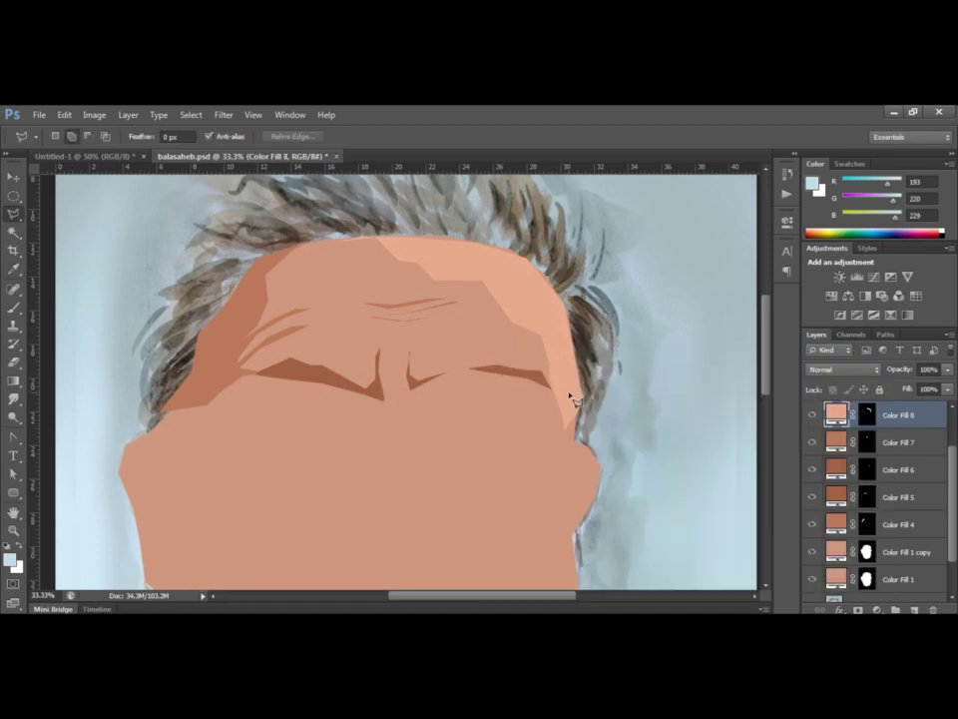
double_click(831, 414)
mouse_move(573, 428)
mouse_down()
mouse_move(599, 406)
mouse_move(593, 430)
mouse_move(577, 426)
mouse_up()
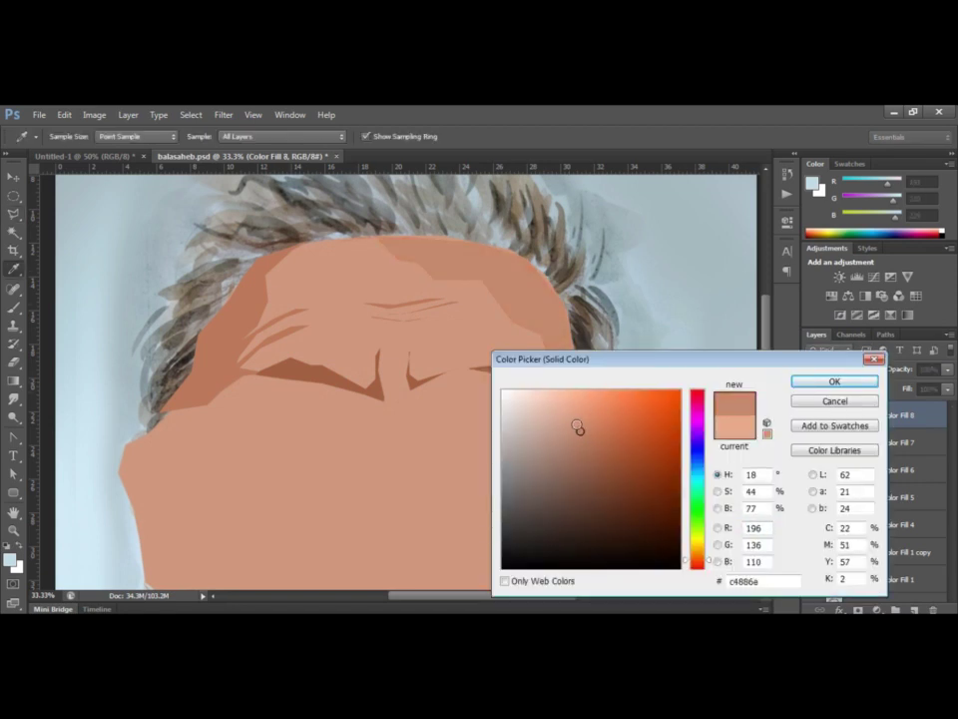
click(569, 412)
click(834, 381)
Save the document and merge Color Fill 4 through 8 into one layer.
key(ctrl+s)
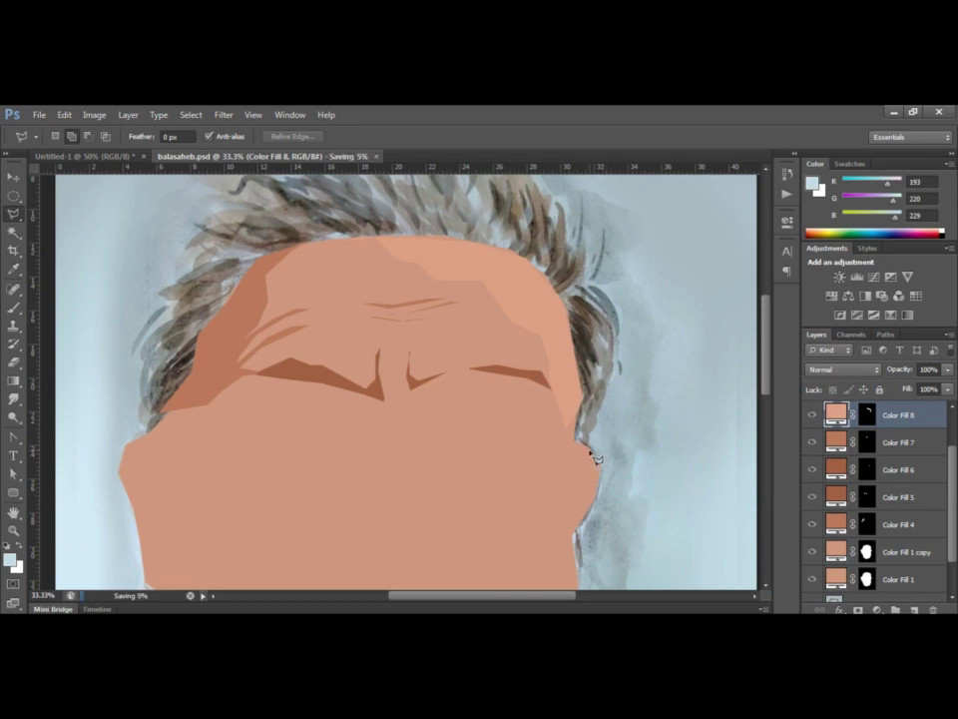
scroll(825, 499, up, 3)
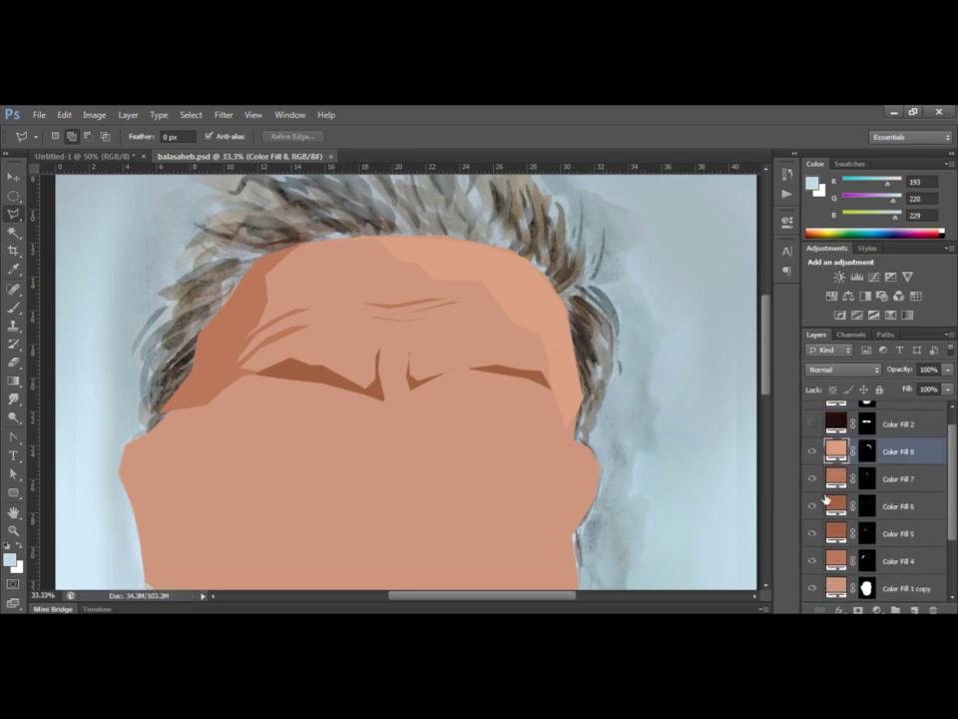
click(812, 430)
scroll(898, 479, up, 1)
scroll(901, 519, down, 1)
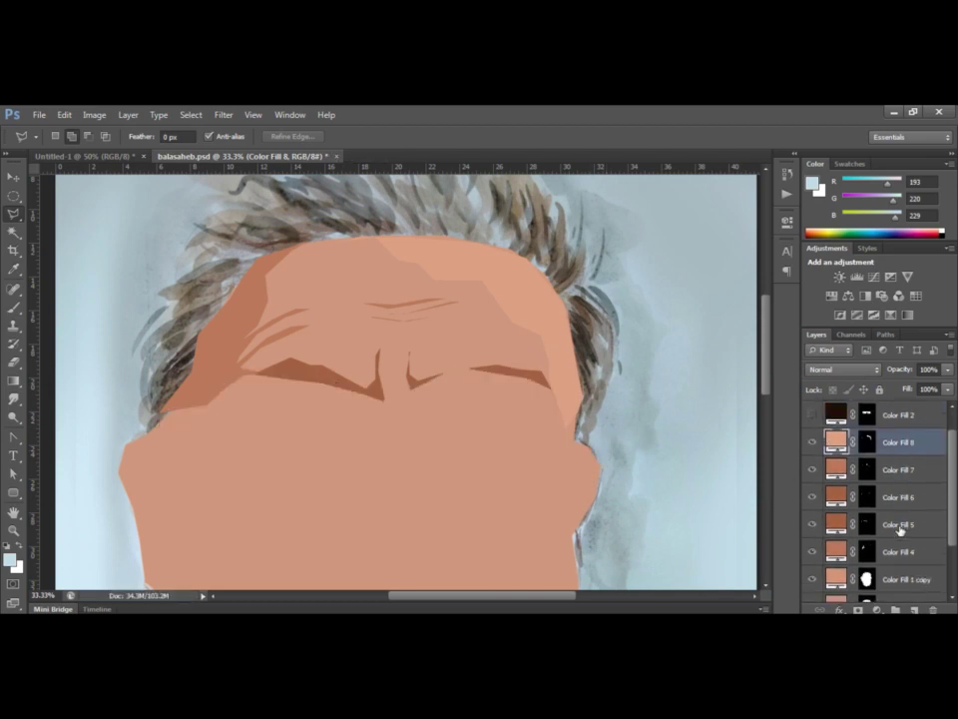
shift+click(893, 550)
key(ctrl+e)
click(811, 469)
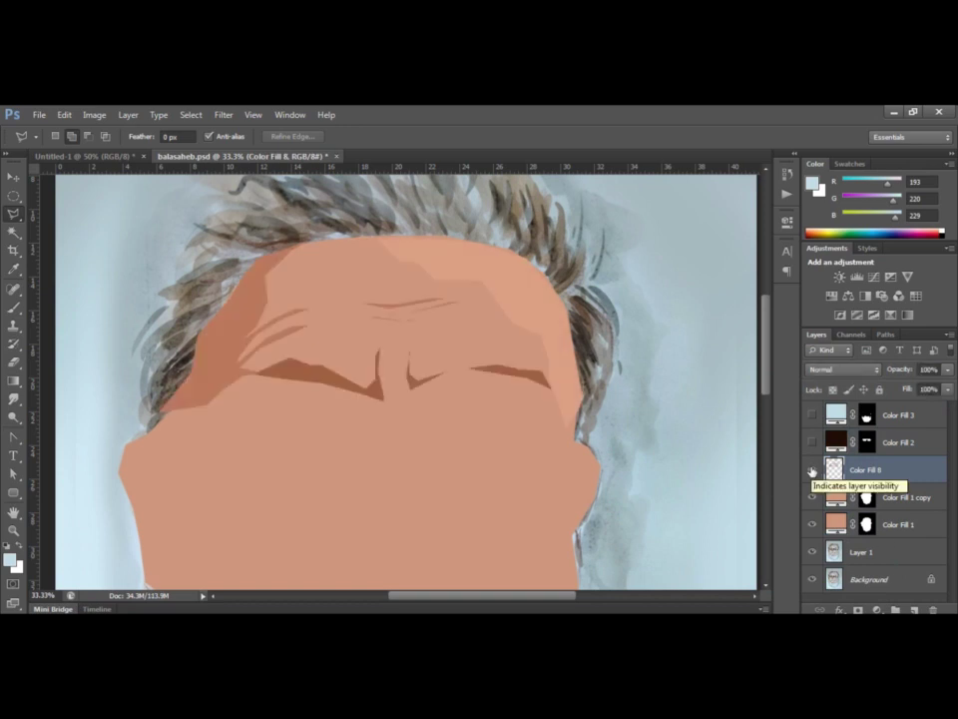
Save the document, hide the flat base skin fill and preview the light-blue overlay.
key(ctrl+s)
click(811, 524)
scroll(350, 434, down, 2)
scroll(351, 431, down, 3)
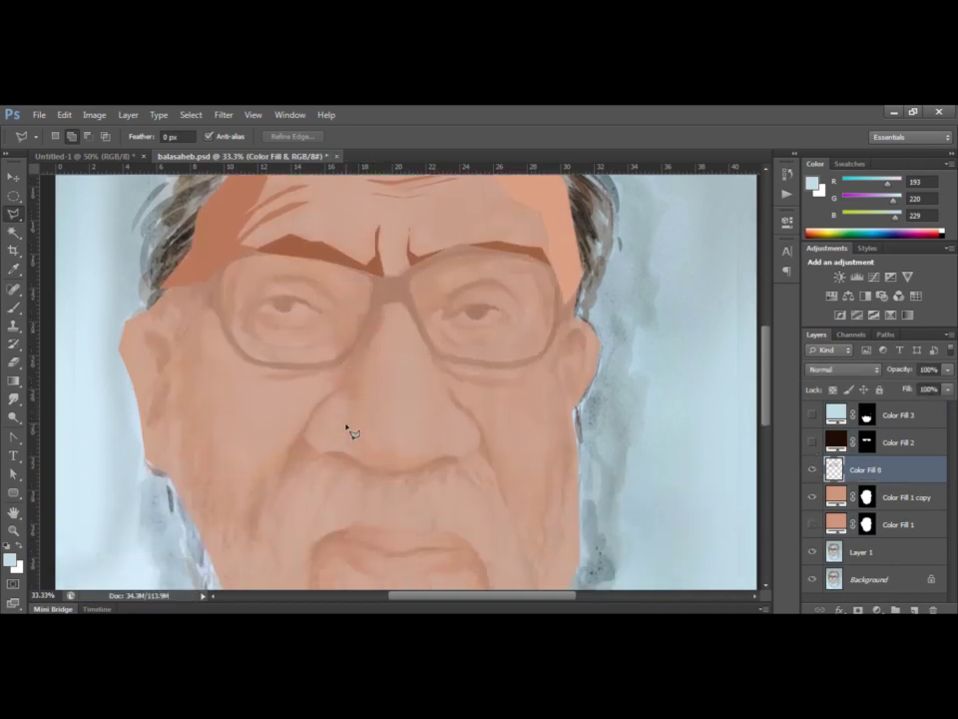
scroll(351, 431, down, 2)
click(811, 416)
click(812, 416)
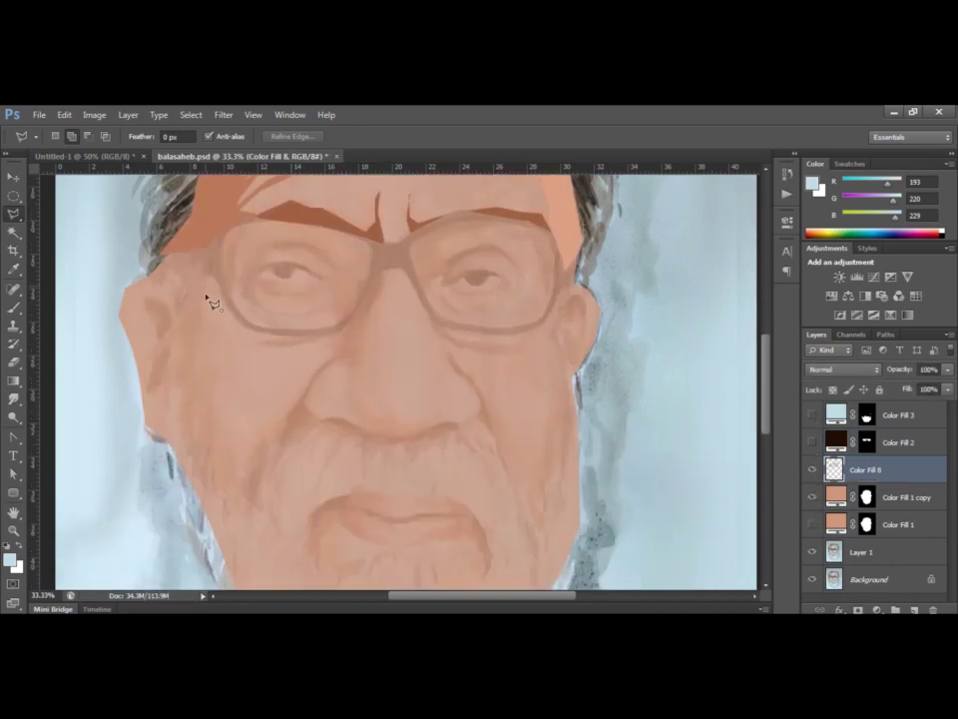
Add a brown shadow patch down the left cheek toward the jaw, then hide the overlay.
click(203, 361)
click(218, 405)
click(249, 442)
click(239, 492)
click(179, 368)
click(203, 273)
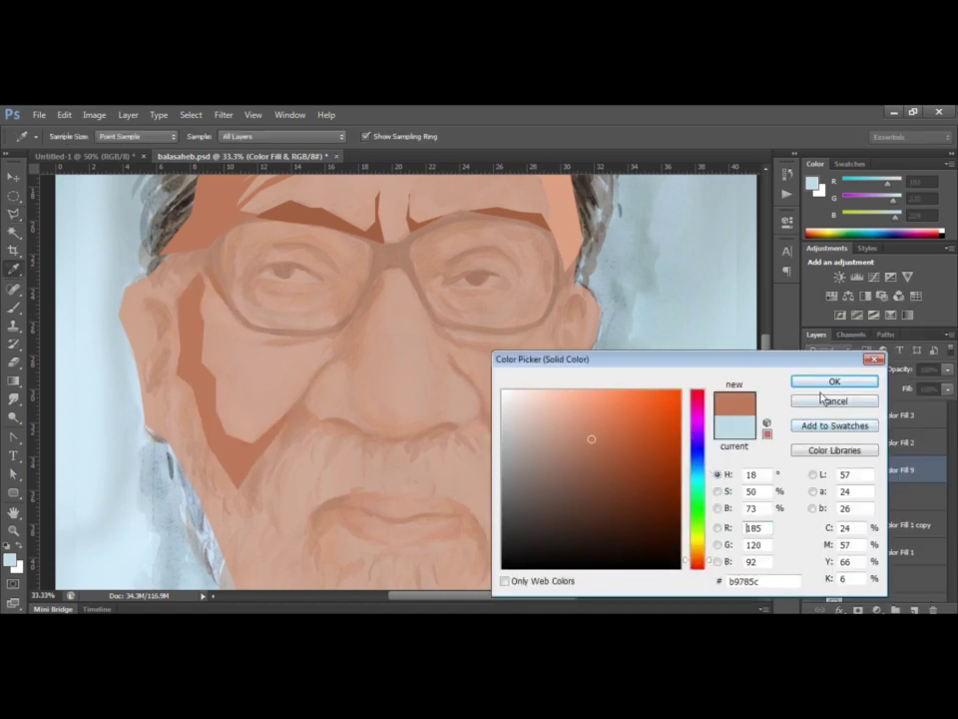
click(829, 384)
click(811, 415)
click(812, 416)
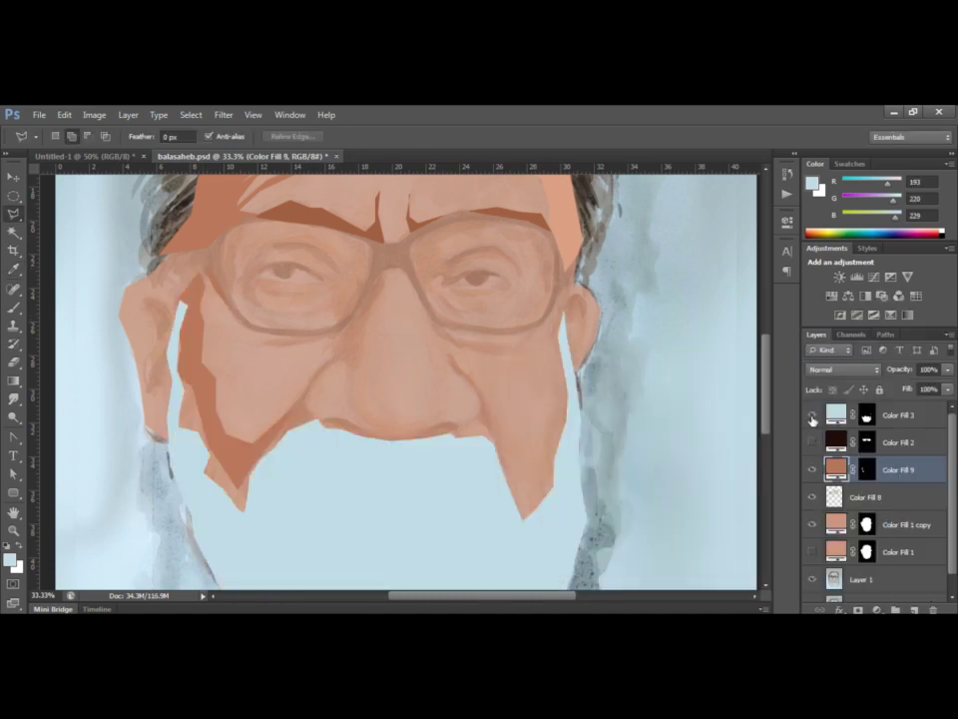
click(811, 417)
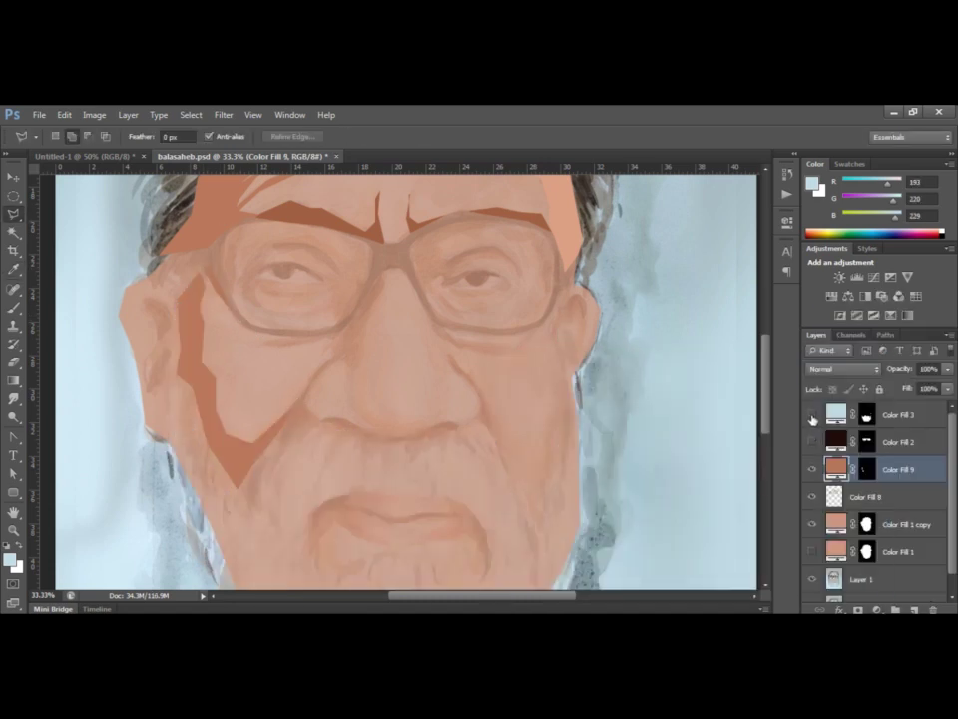
Add a Solid Color skin-tone patch along the left cheek, sampled from the face.
click(178, 378)
click(183, 371)
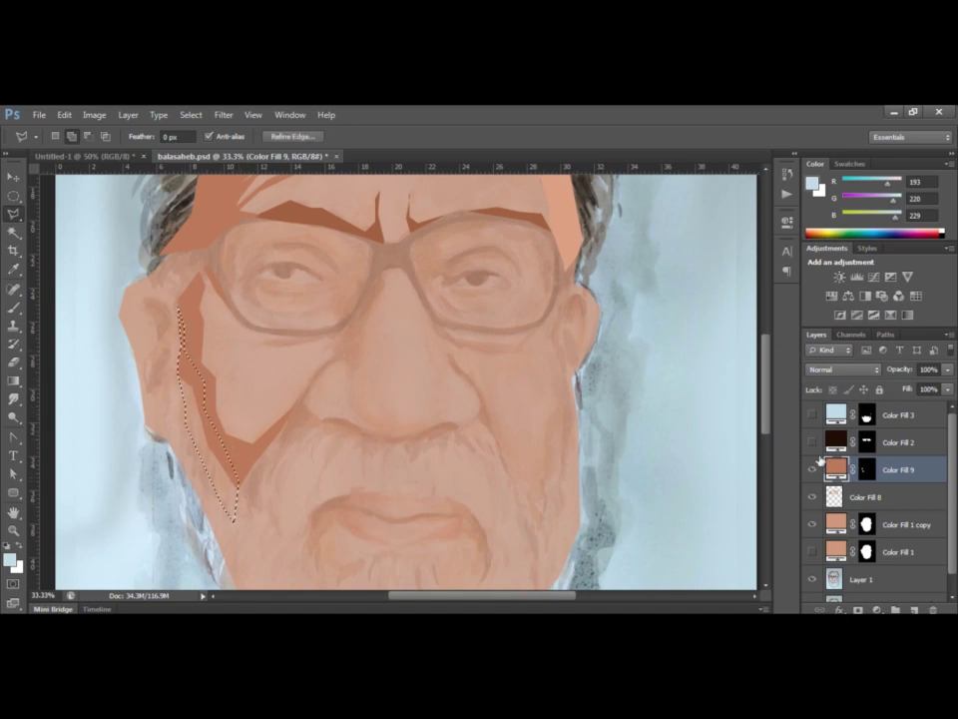
click(876, 609)
click(852, 303)
click(571, 207)
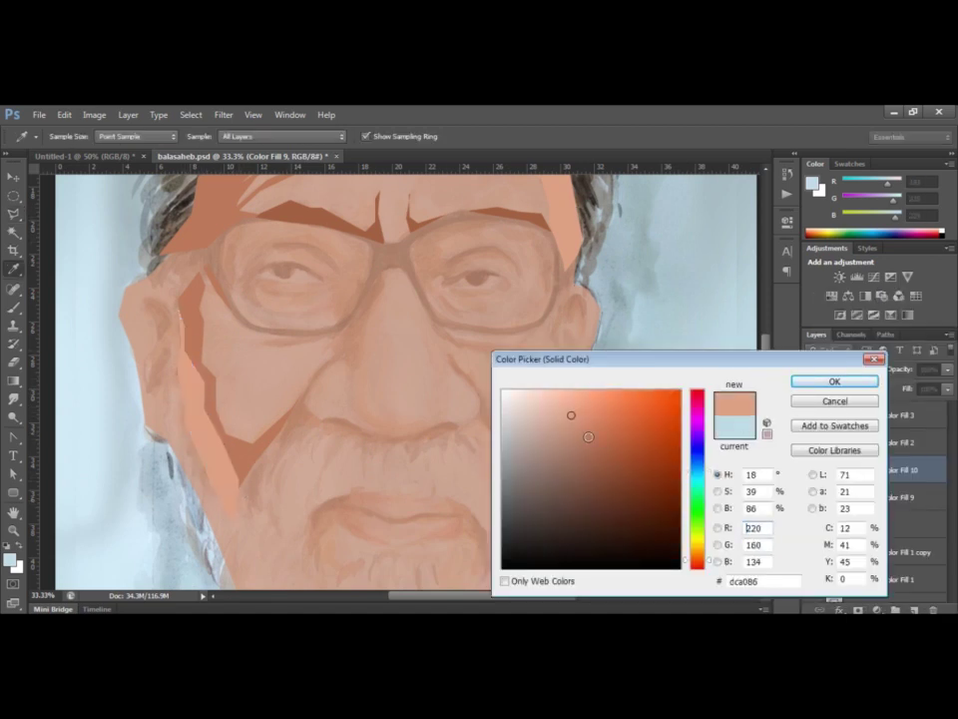
drag(571, 207, 252, 449)
click(818, 382)
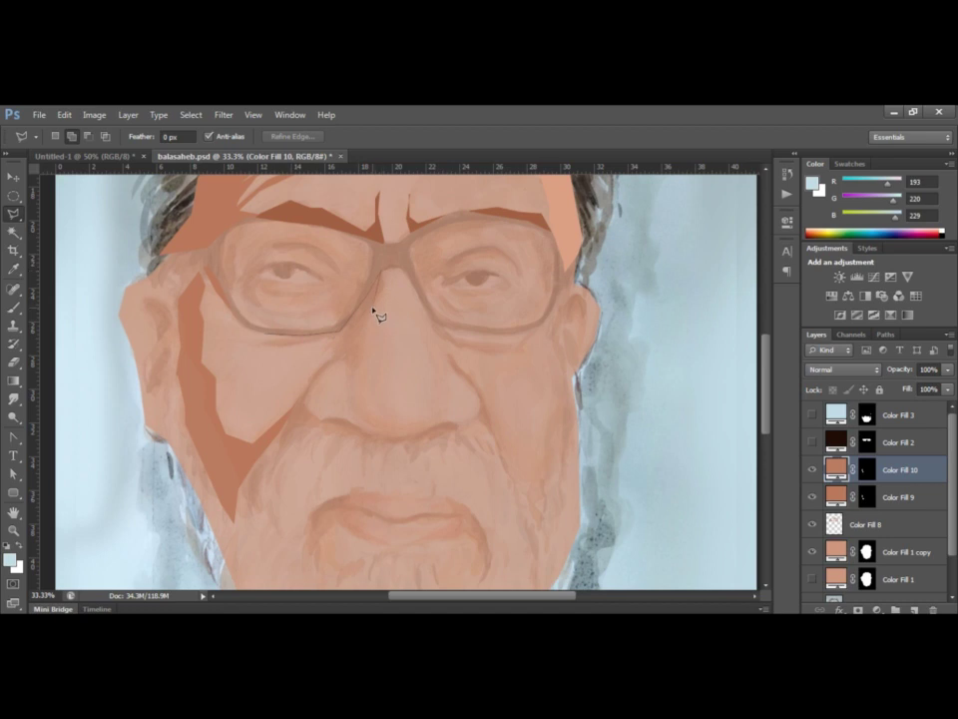
Fill the shadow beneath the left glasses rim with a brown sampled from the forehead.
click(381, 271)
click(268, 332)
click(355, 365)
click(321, 371)
double_click(263, 348)
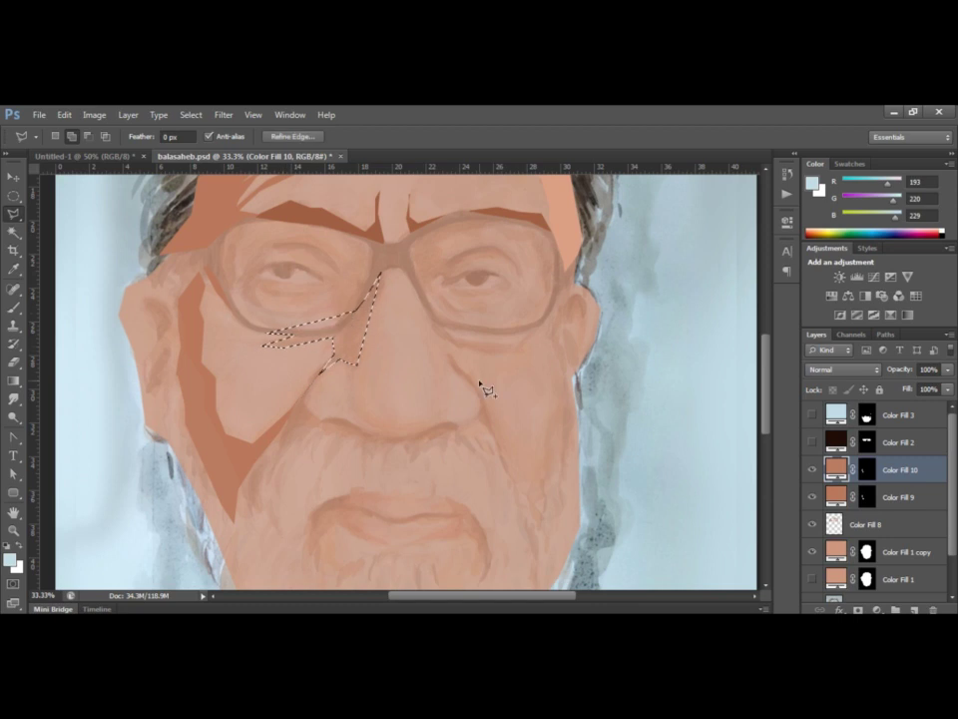
click(875, 609)
click(851, 301)
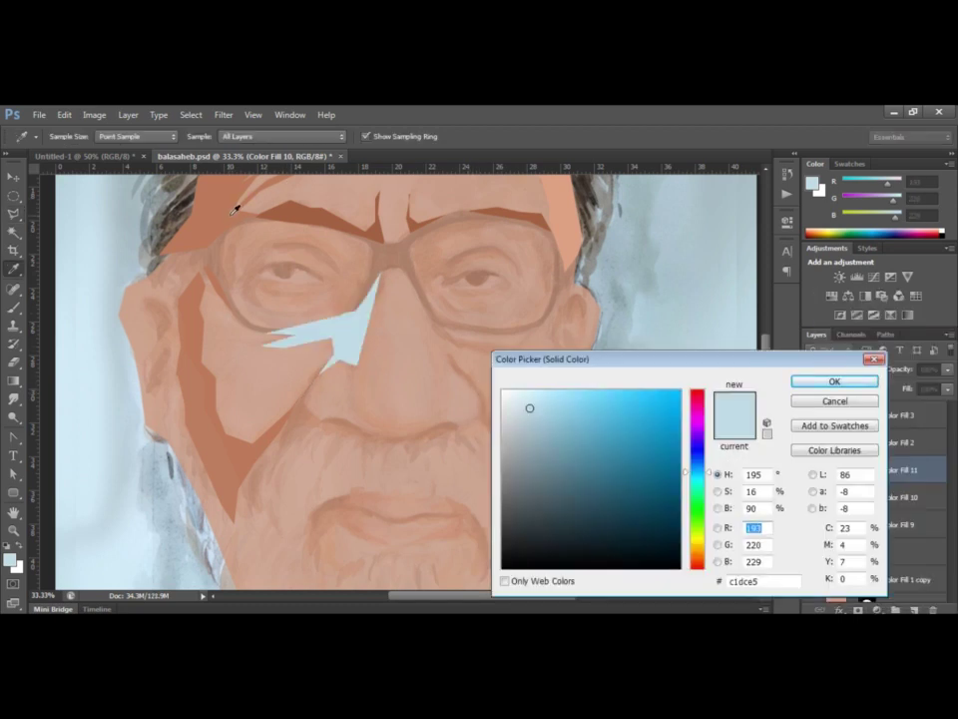
click(236, 208)
click(832, 381)
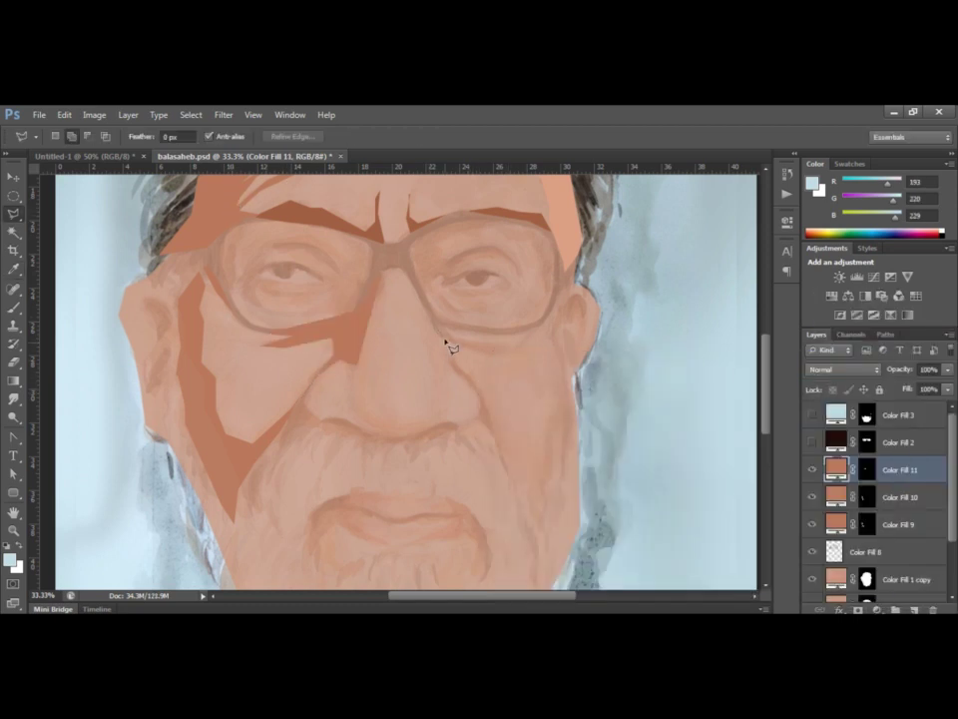
Fill the shadow under the right eye's lower rim with a brown sampled from the face.
click(539, 328)
click(521, 344)
click(489, 345)
click(445, 335)
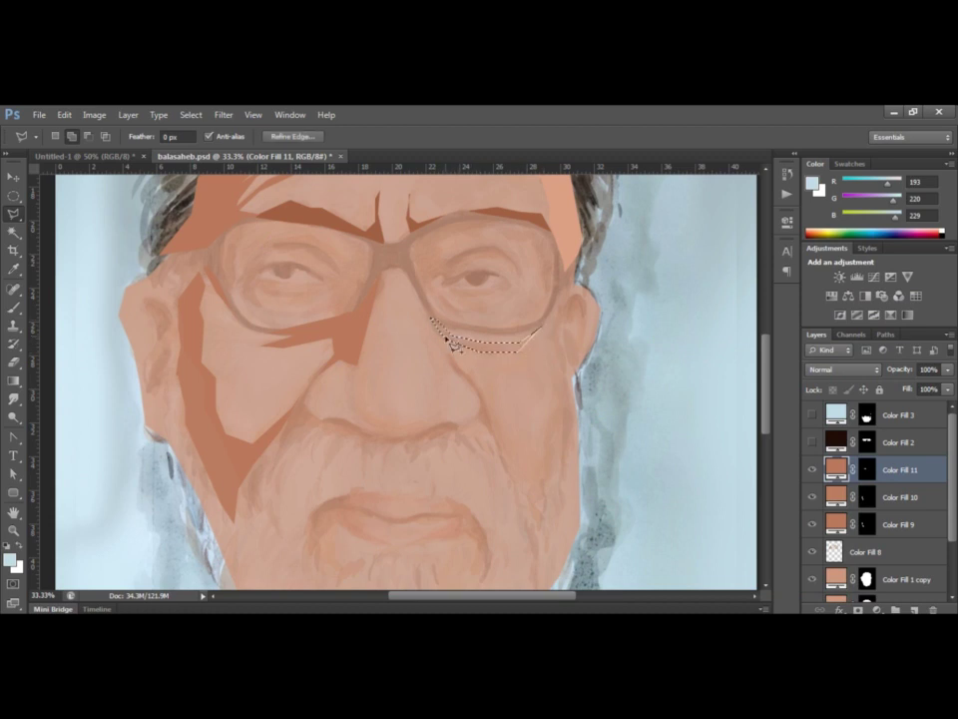
double_click(429, 317)
click(875, 609)
click(851, 300)
click(360, 329)
click(836, 382)
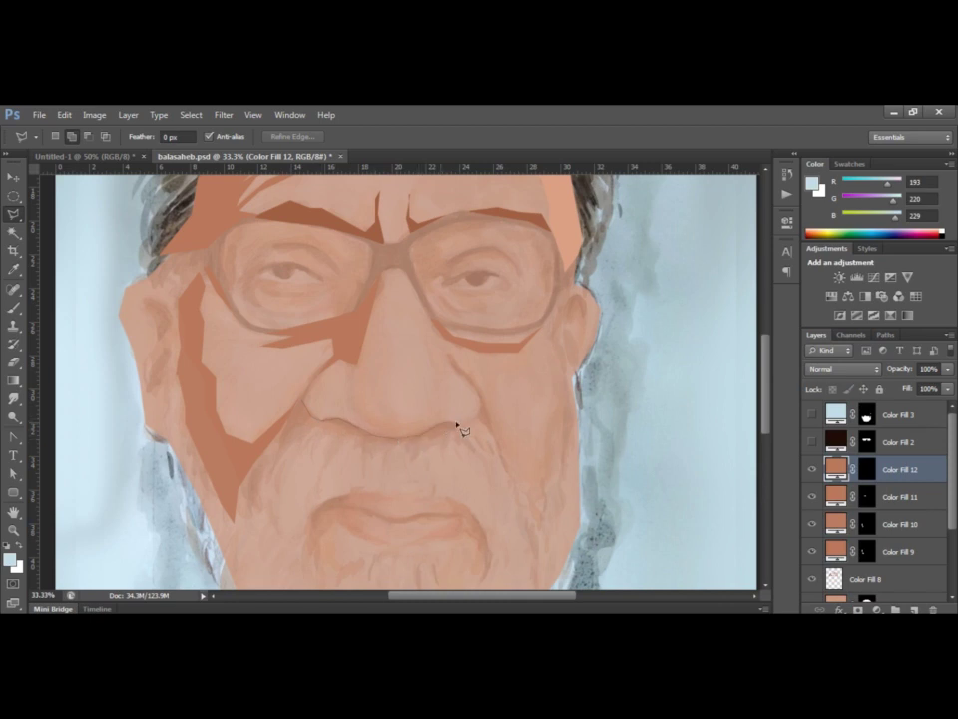
Fill the closed mustache outline with a brown Solid Color layer.
click(306, 411)
click(882, 310)
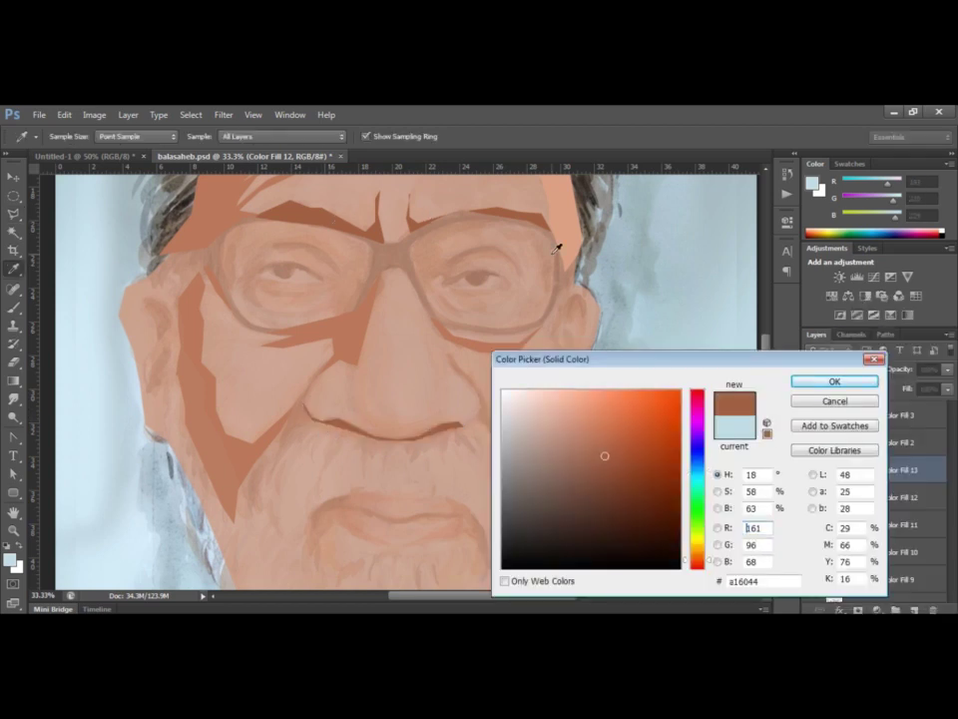
key(Return)
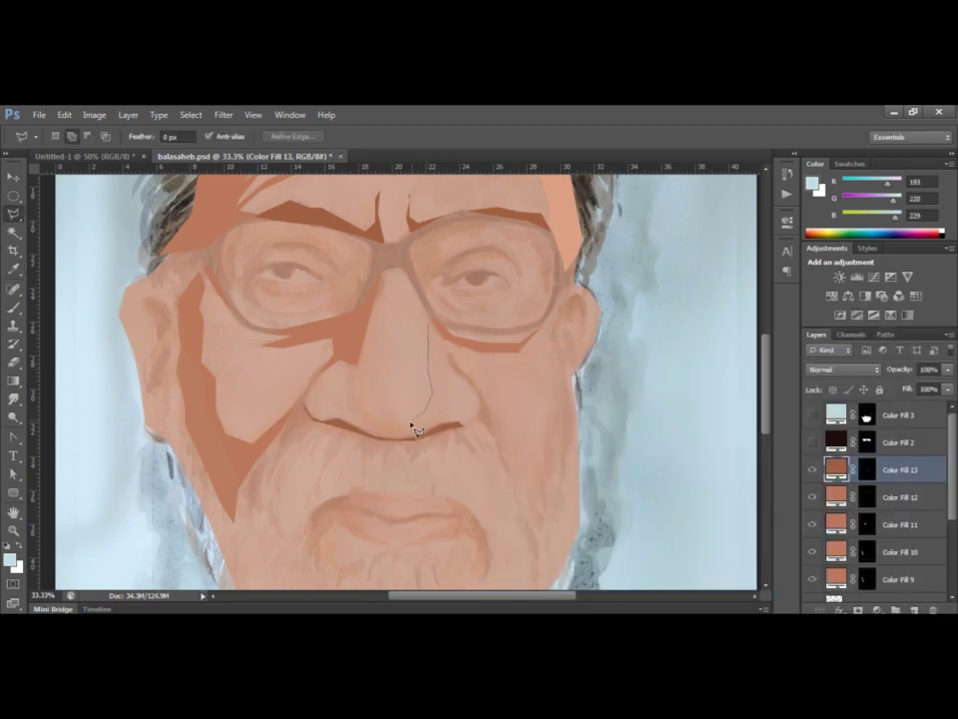
Add a light skin-tone highlight patch down the nose.
drag(416, 427, 372, 402)
drag(436, 330, 425, 326)
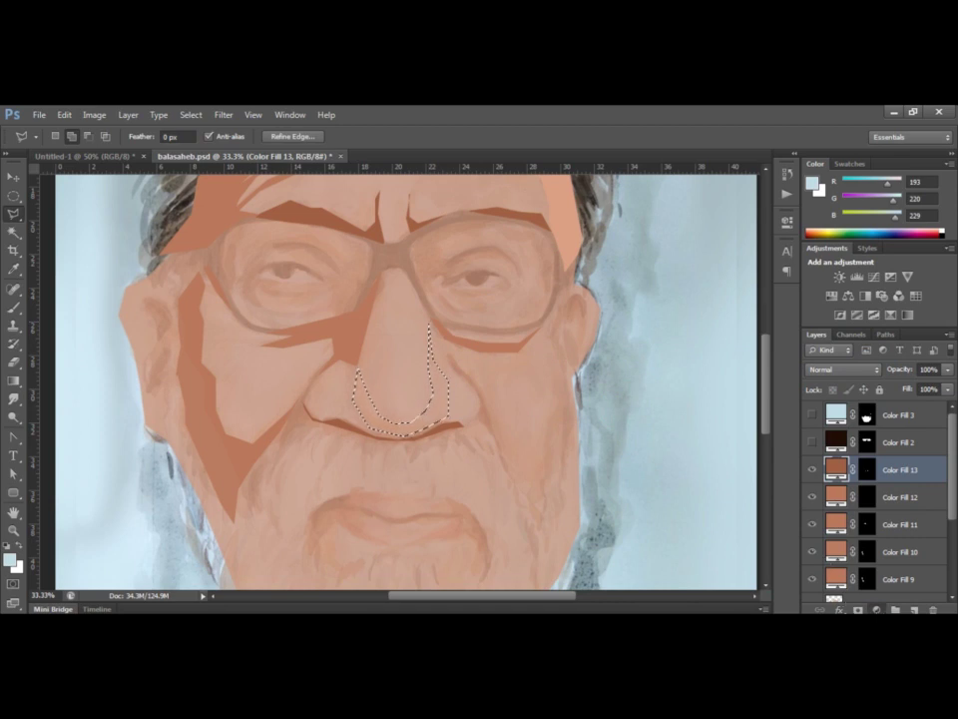
click(417, 311)
key(Return)
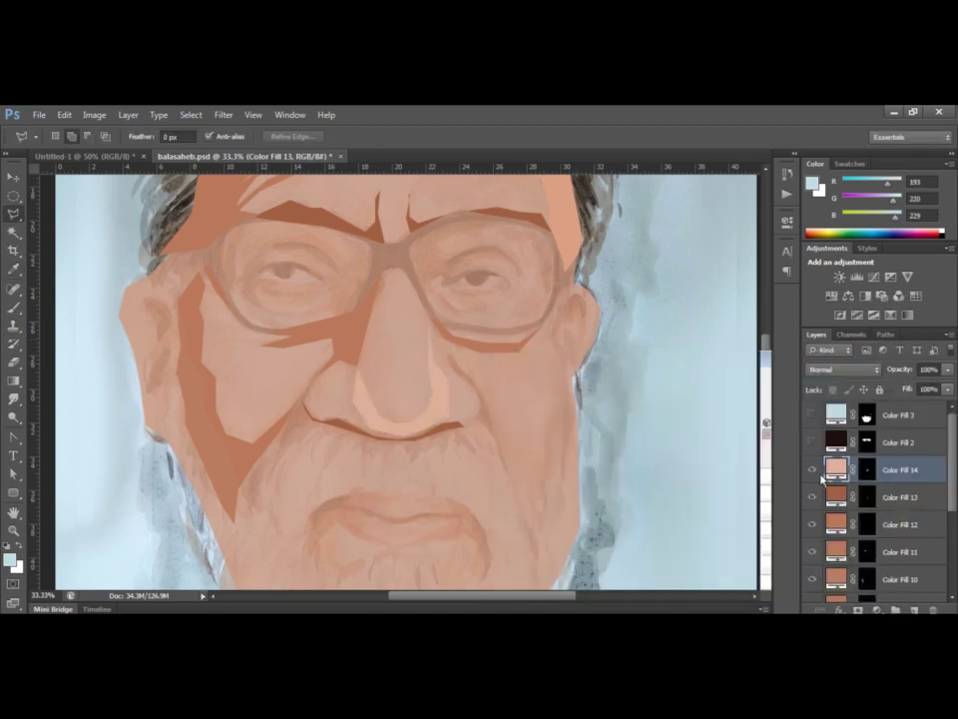
Compare the base skin fill against the photo, then merge Color Fill 14 through 9 into one layer.
scroll(812, 580, down, 1)
scroll(813, 579, down, 1)
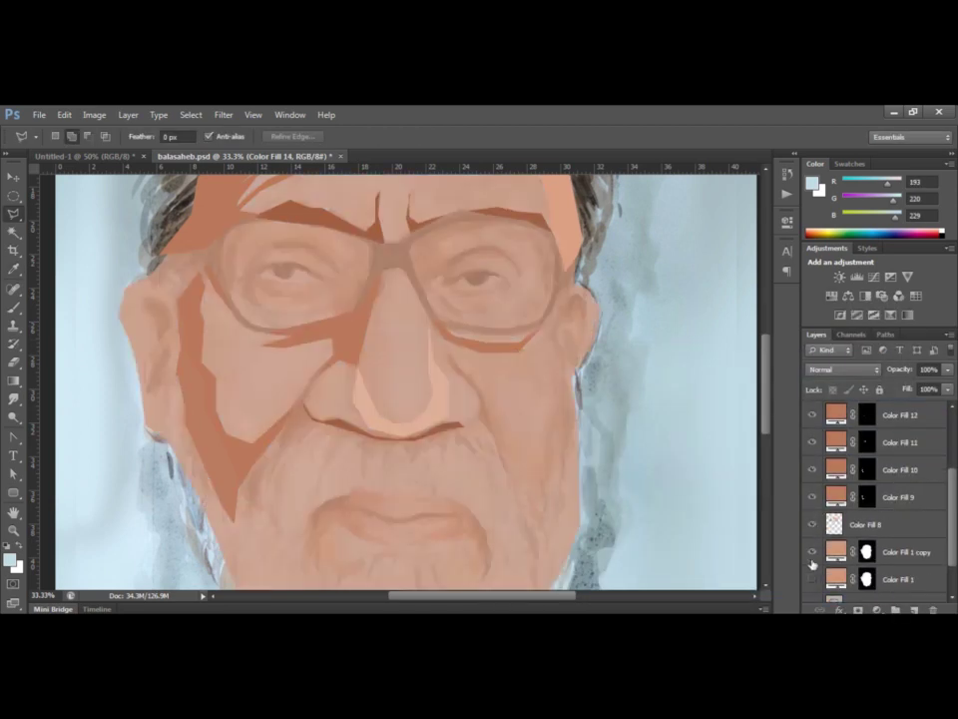
click(813, 579)
click(812, 579)
scroll(816, 509, up, 4)
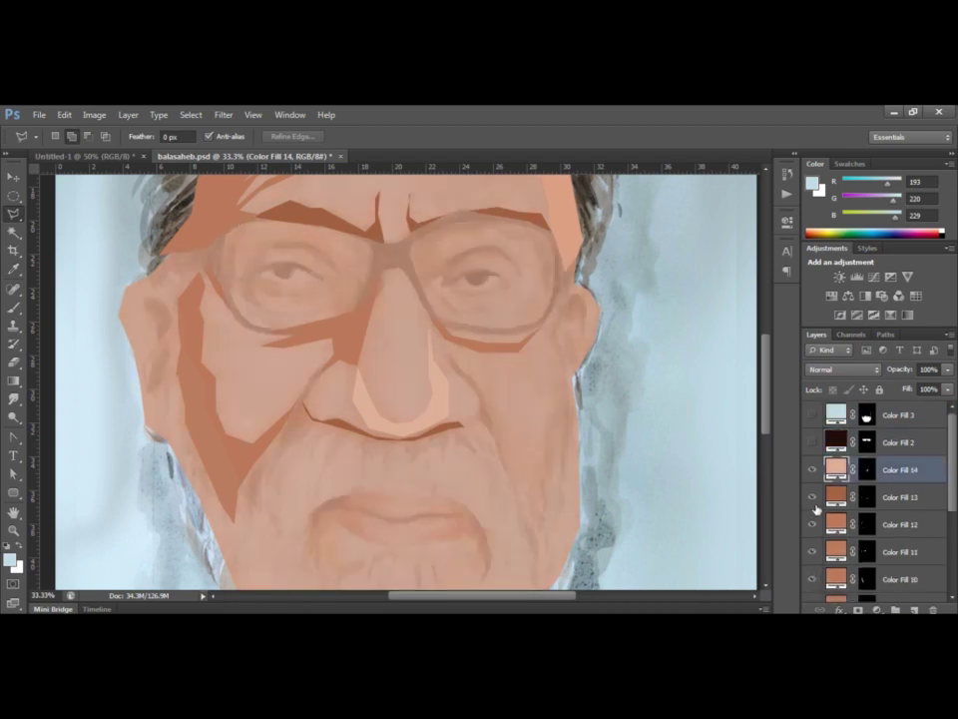
scroll(892, 504, down, 2)
shift+click(903, 557)
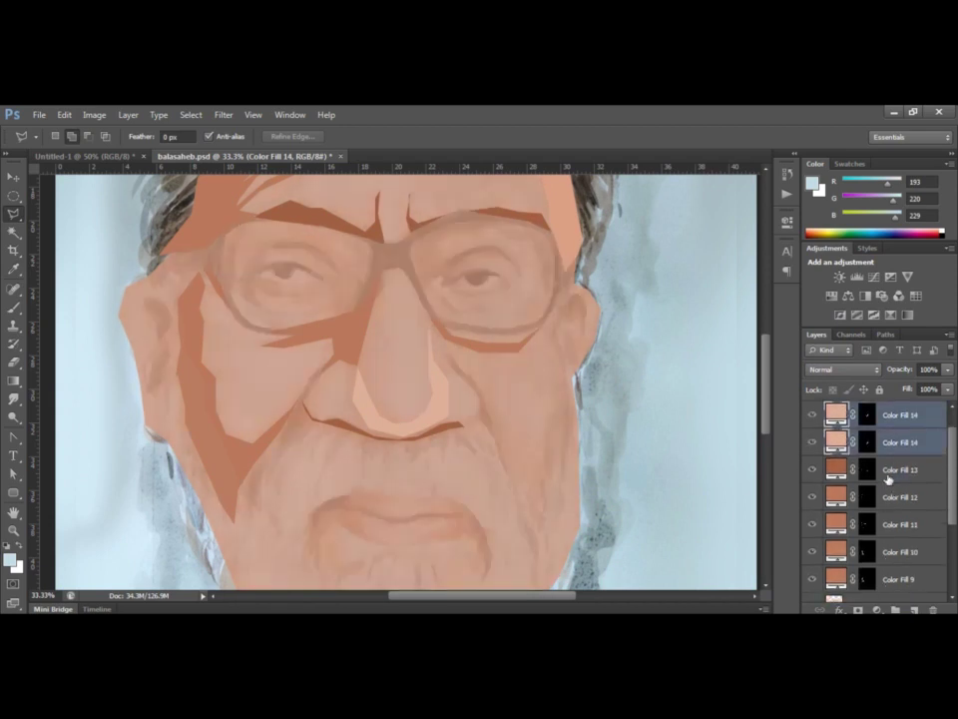
scroll(901, 519, up, 1)
key(ctrl+e)
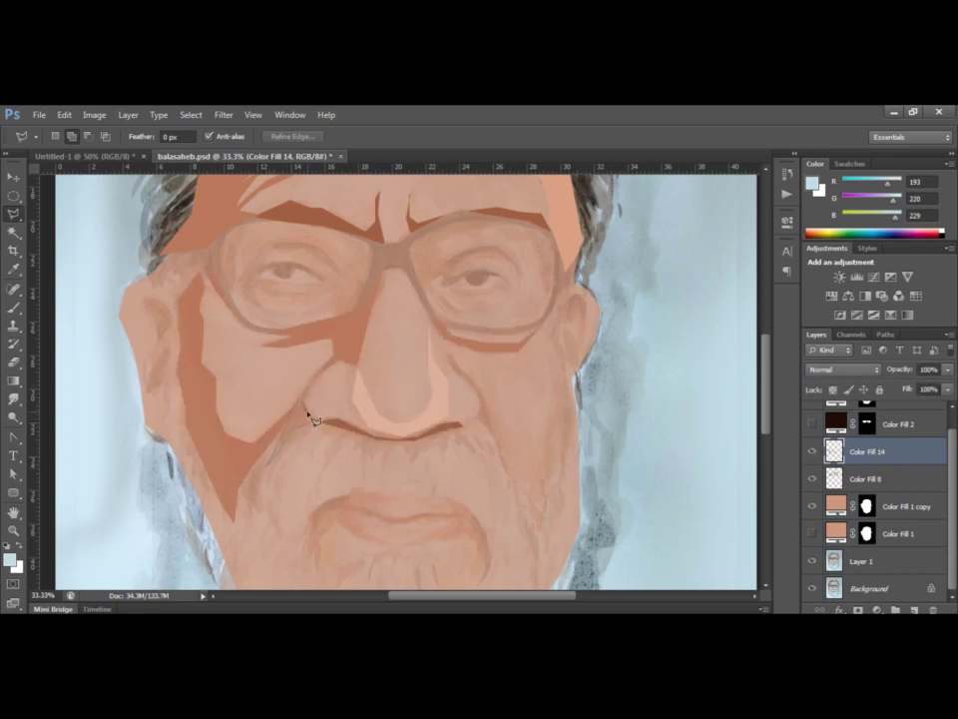
Add brown Solid Color crease patches on both sides of the nose.
scroll(314, 420, up, 1)
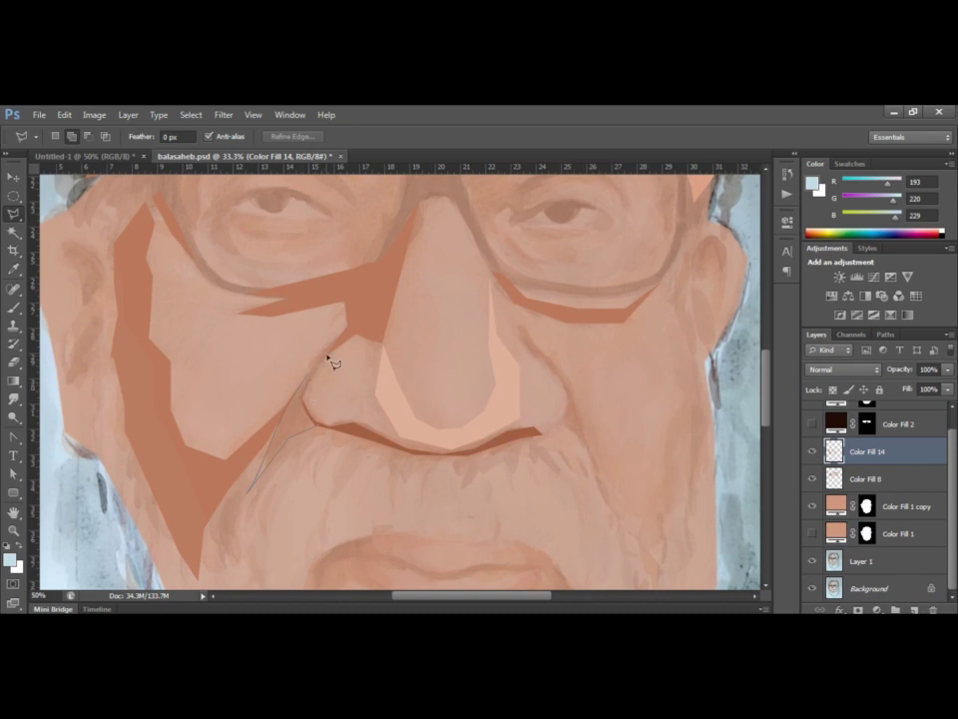
click(315, 384)
click(876, 609)
click(860, 304)
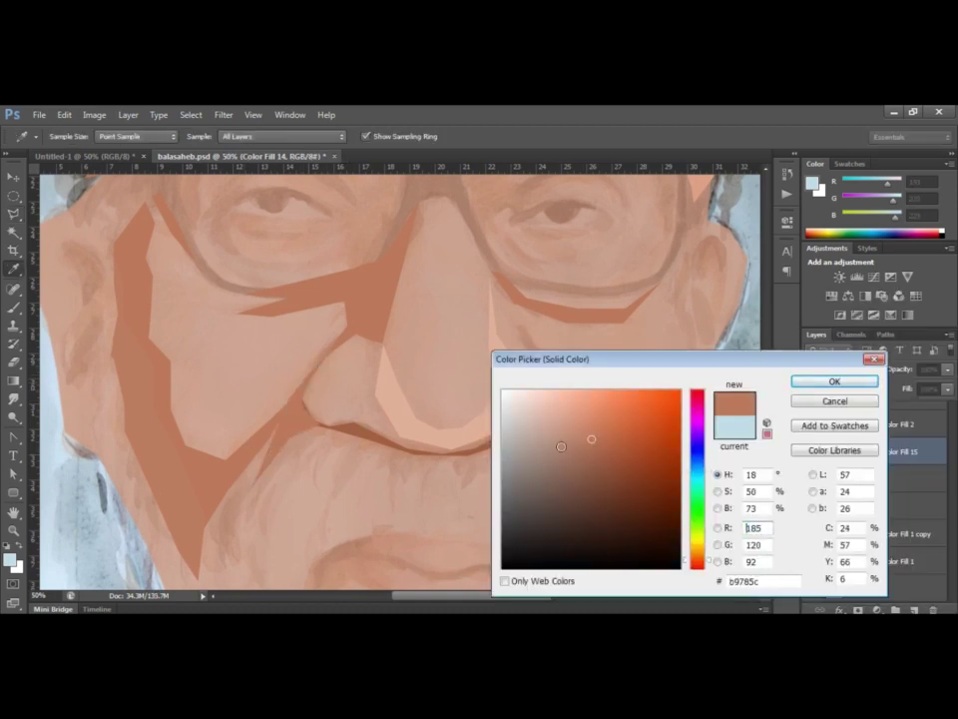
click(823, 381)
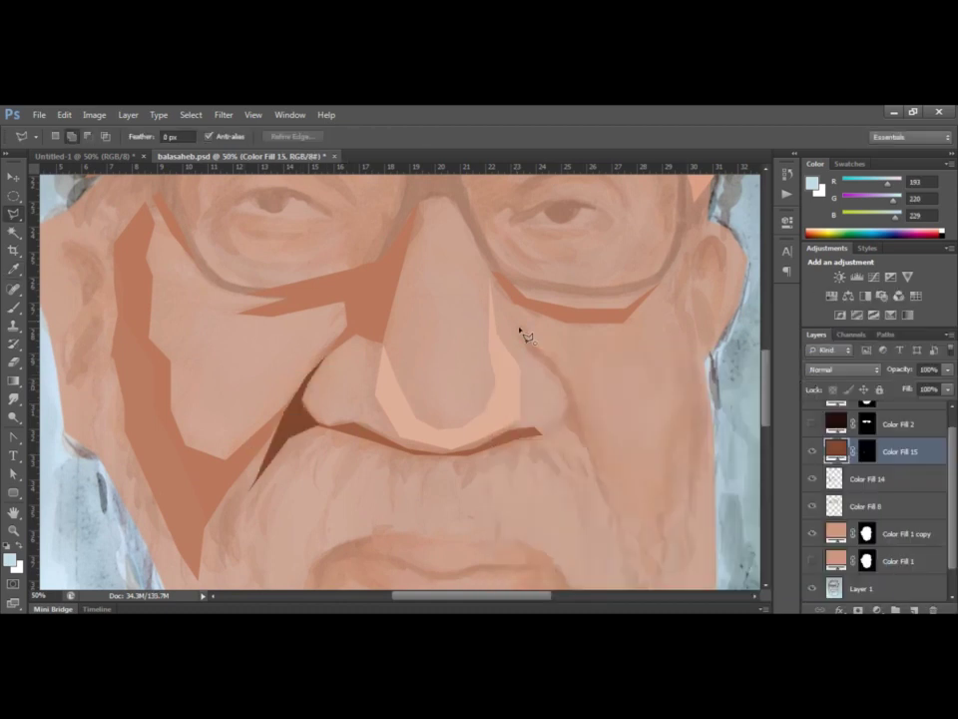
click(559, 430)
double_click(588, 424)
click(877, 609)
click(861, 303)
click(833, 378)
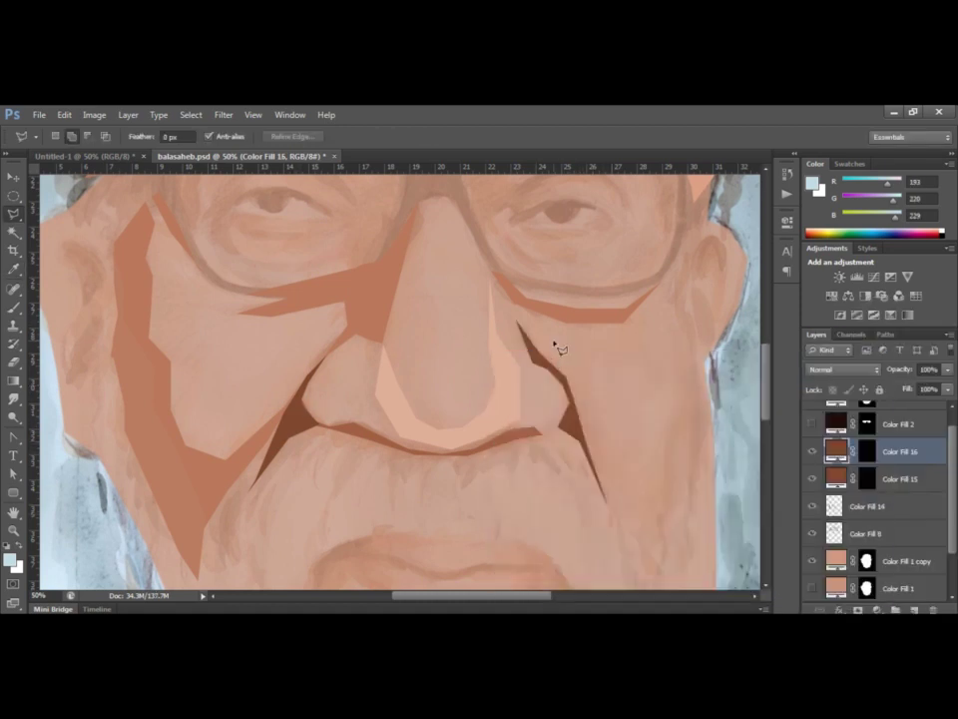
Fill the lip-line outline with a dark brown sampled from the canvas.
scroll(557, 346, down, 3)
scroll(557, 346, down, 1)
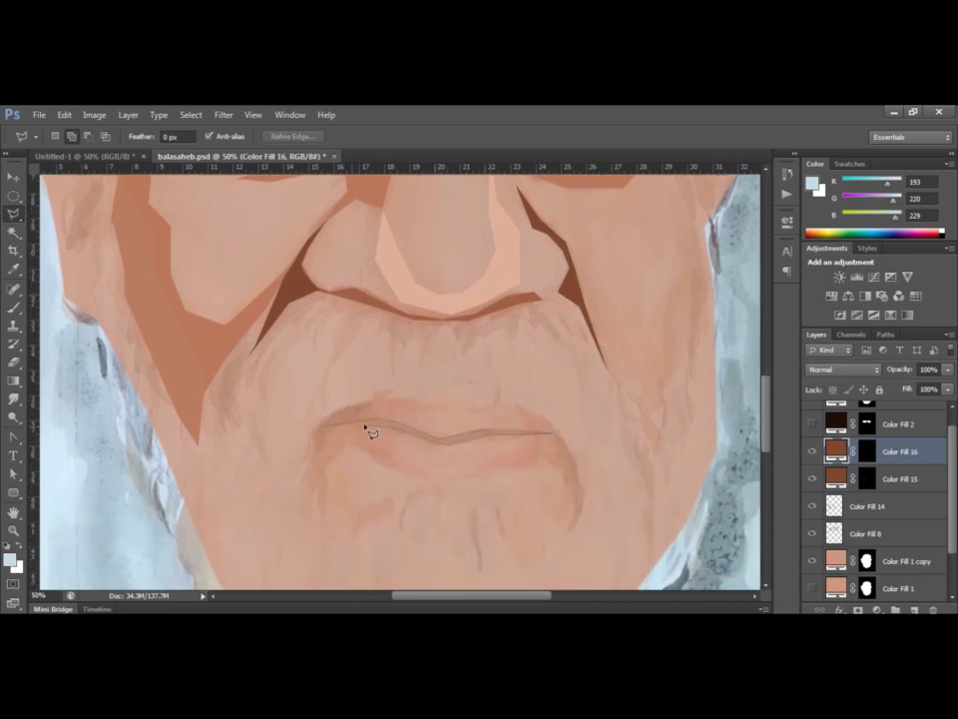
click(326, 431)
click(877, 609)
click(861, 303)
click(282, 291)
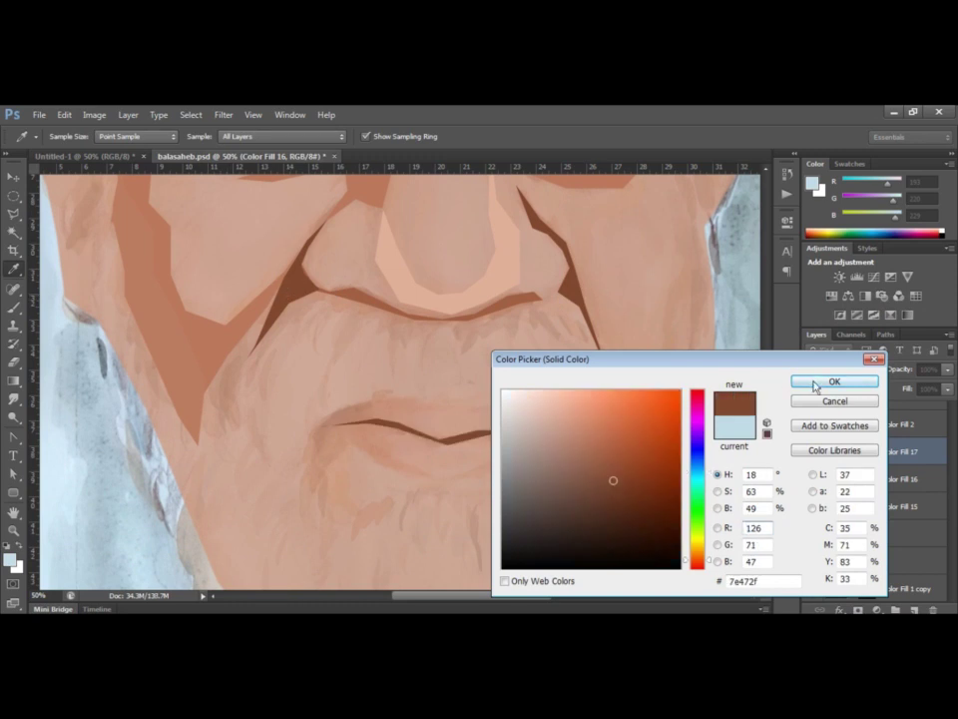
click(814, 385)
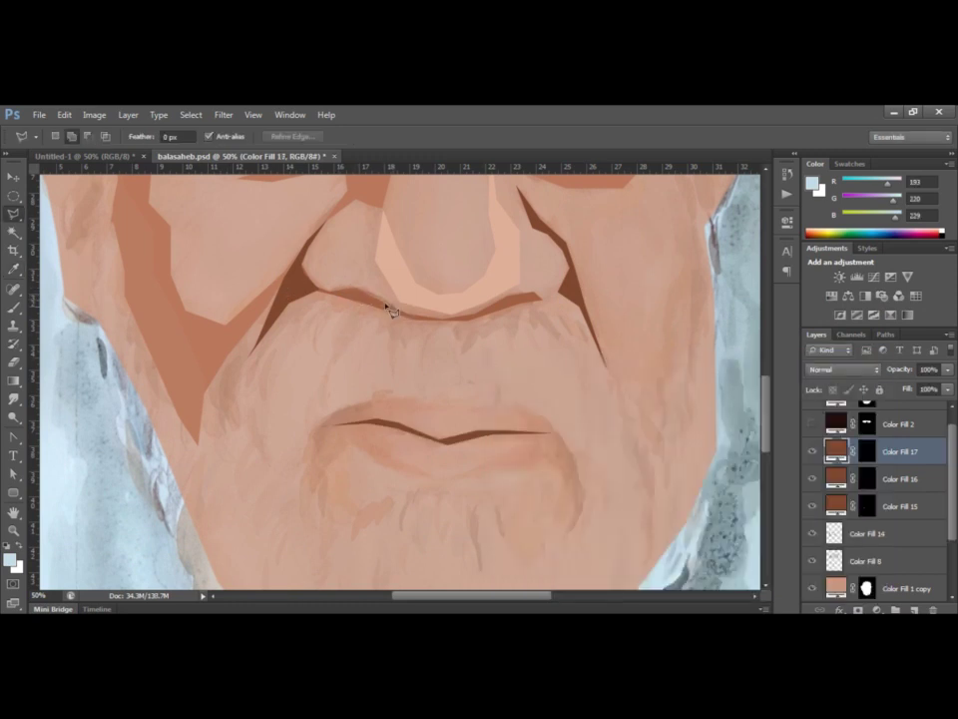
Add a thin brown strip under the nostrils.
drag(343, 292, 389, 303)
click(876, 609)
click(858, 302)
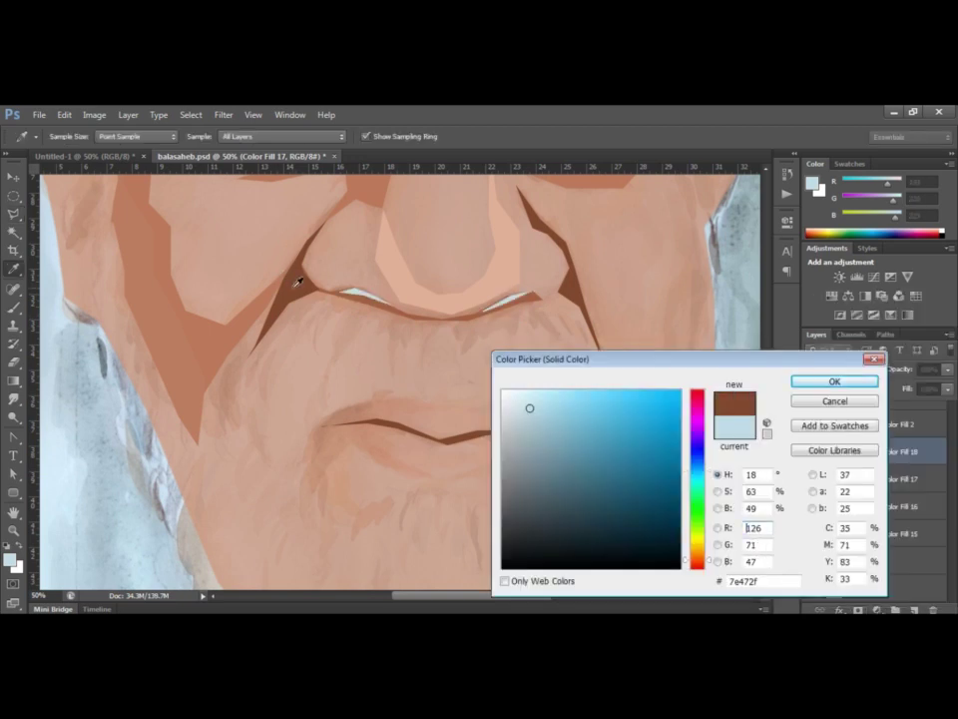
key(Return)
scroll(560, 335, up, 3)
scroll(559, 336, up, 5)
scroll(559, 335, up, 2)
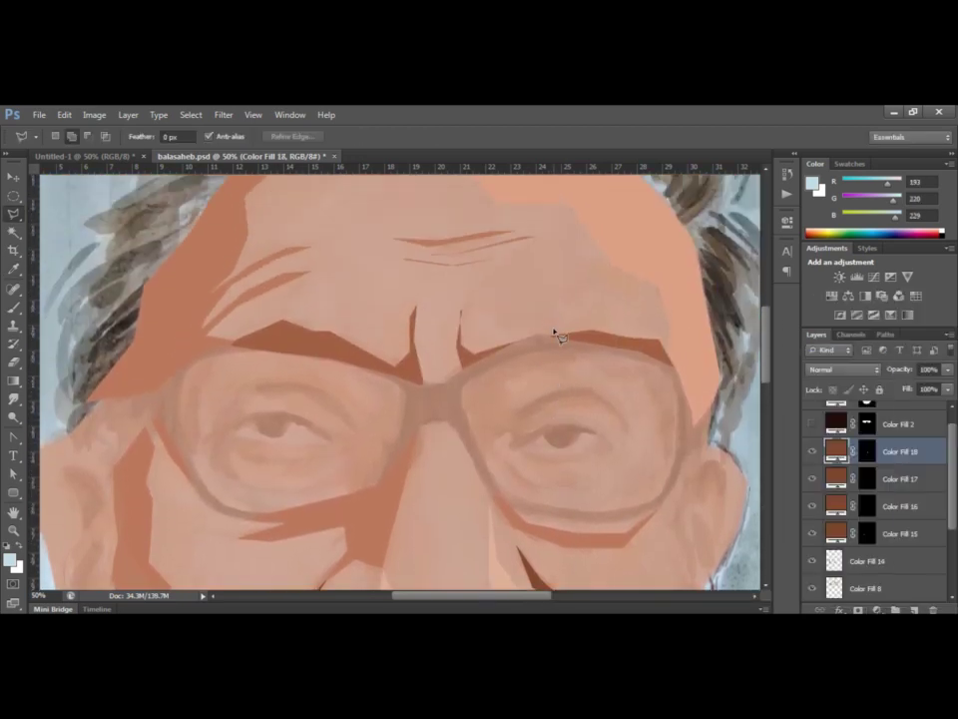
alt+scroll(555, 334, down, 1)
scroll(574, 335, down, 1)
scroll(589, 333, down, 2)
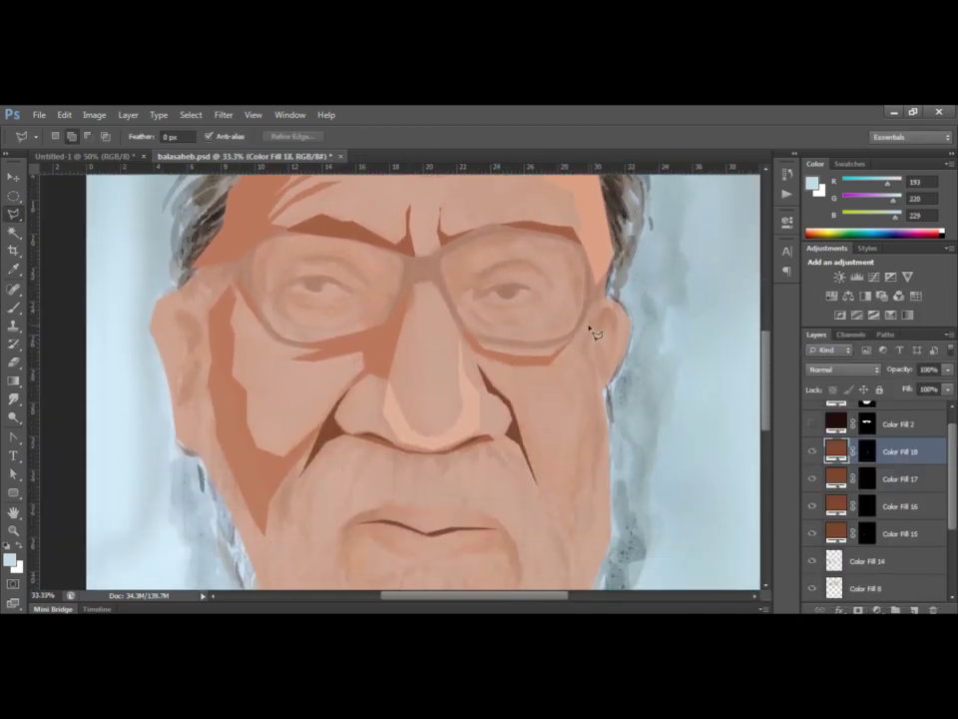
Add a light skin-tone highlight patch on the right cheek.
click(551, 368)
click(556, 404)
click(599, 321)
click(876, 609)
click(879, 334)
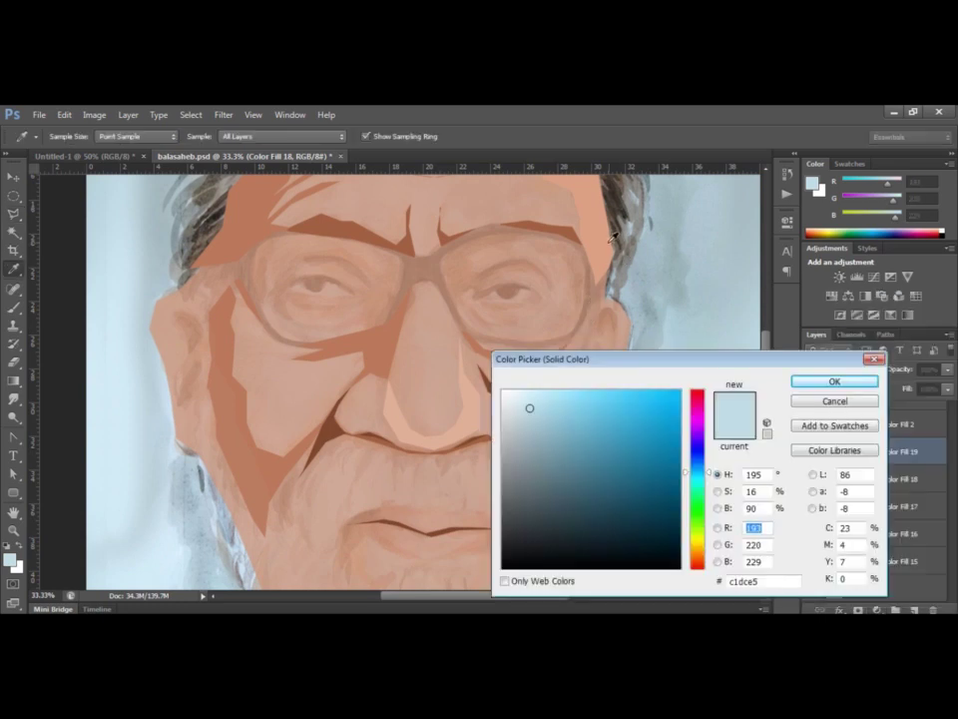
click(449, 320)
click(822, 384)
Toggle the base skin fill off and on to compare with the photo.
scroll(878, 499, down, 3)
click(813, 561)
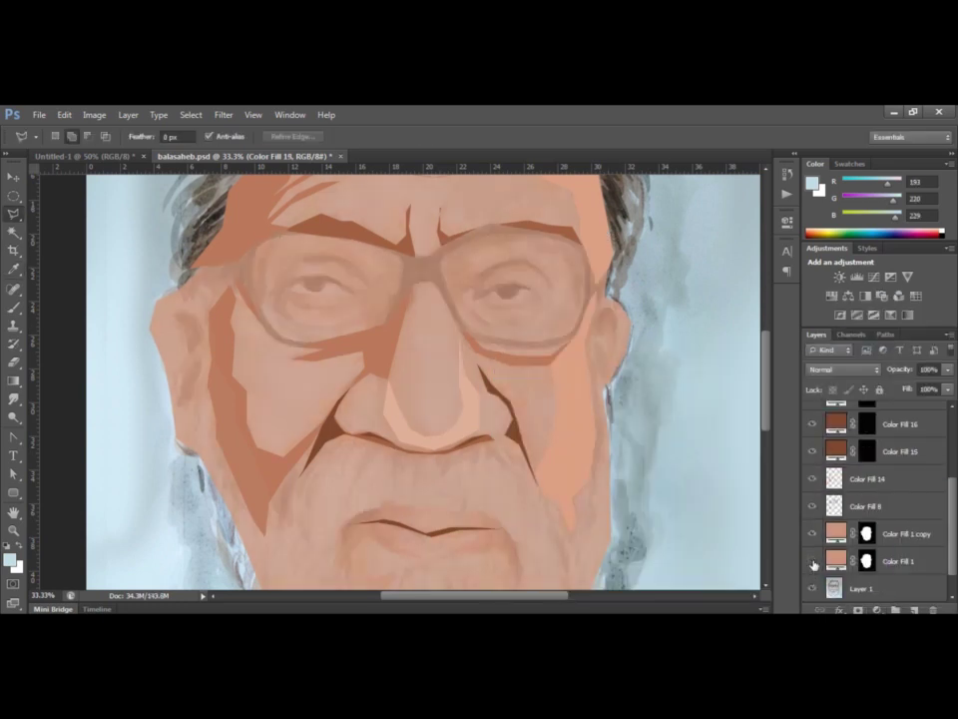
click(813, 561)
click(812, 561)
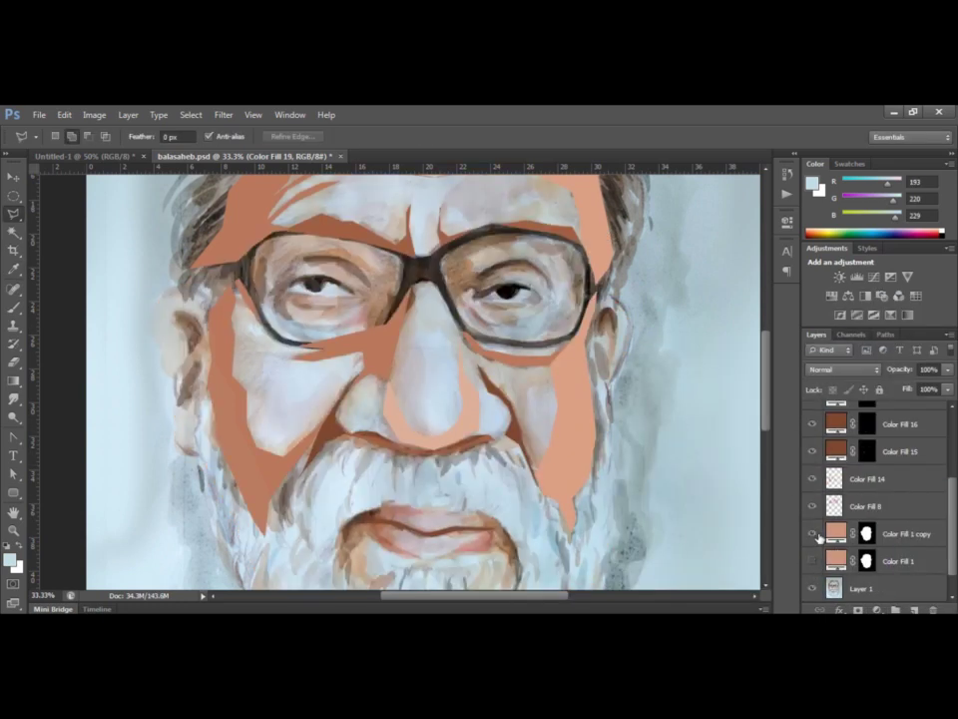
scroll(389, 331, down, 2)
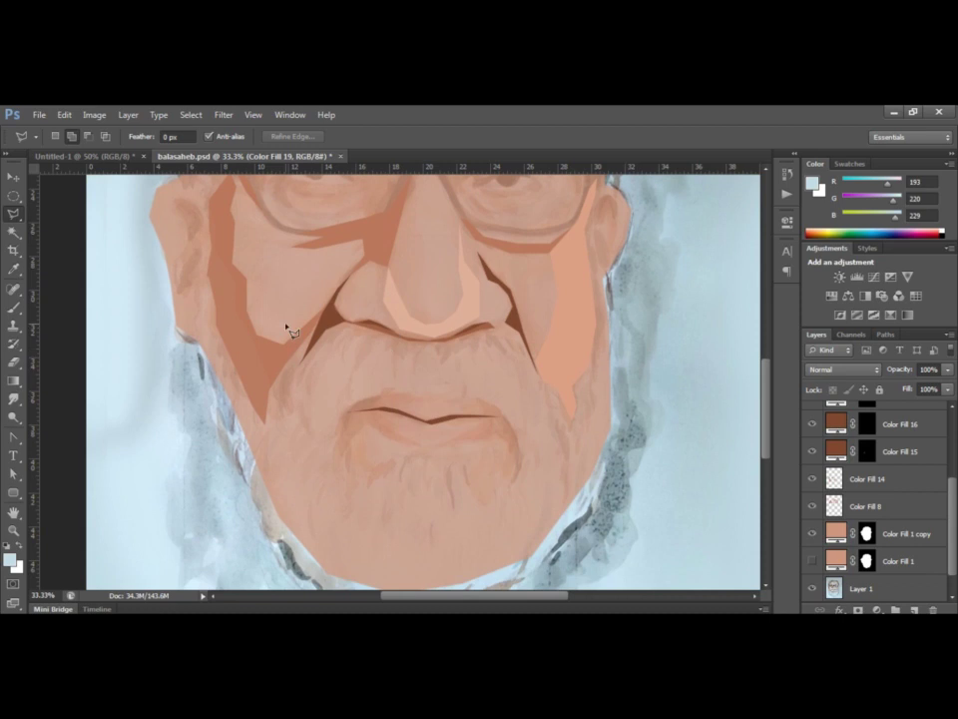
Add a skin-tone patch under the lower lip and a lip-coloured patch beside it.
click(349, 421)
click(875, 609)
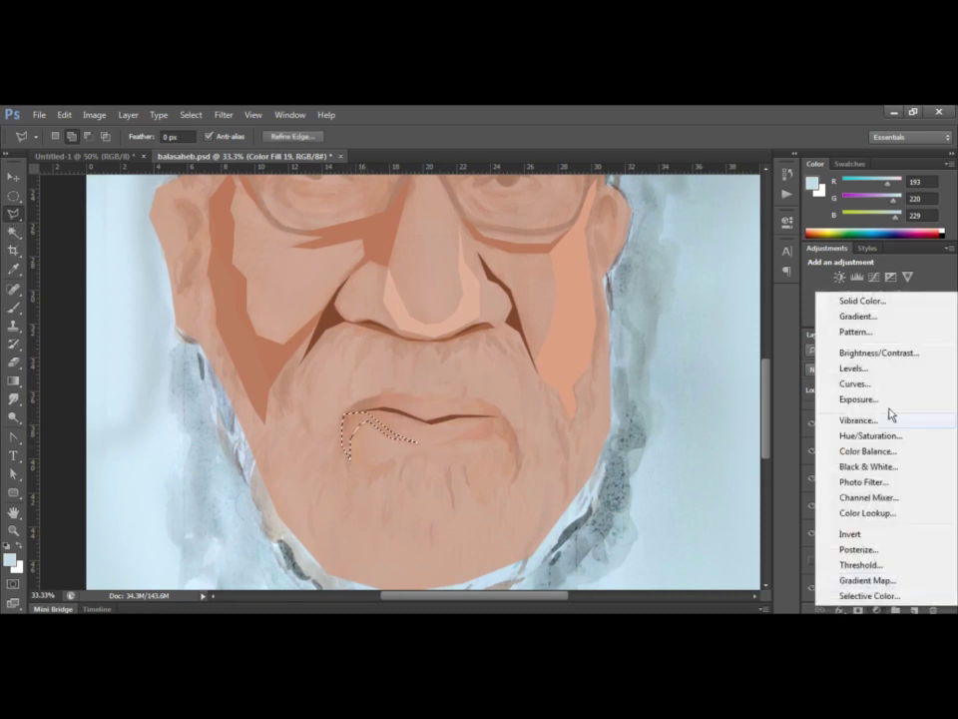
click(855, 301)
click(541, 252)
click(831, 382)
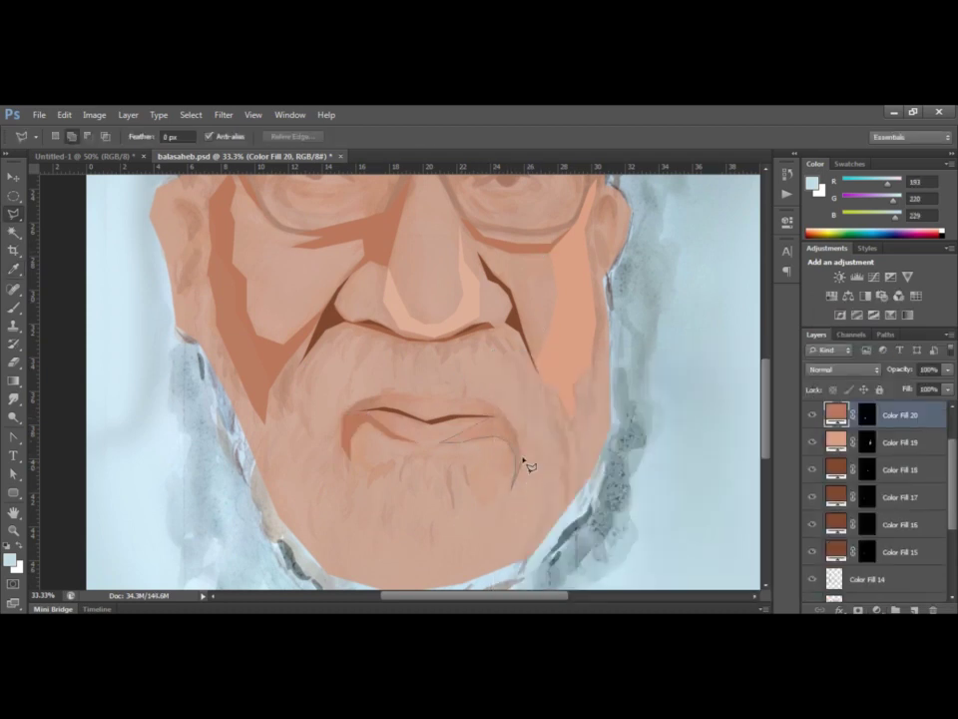
click(509, 425)
click(875, 609)
click(819, 302)
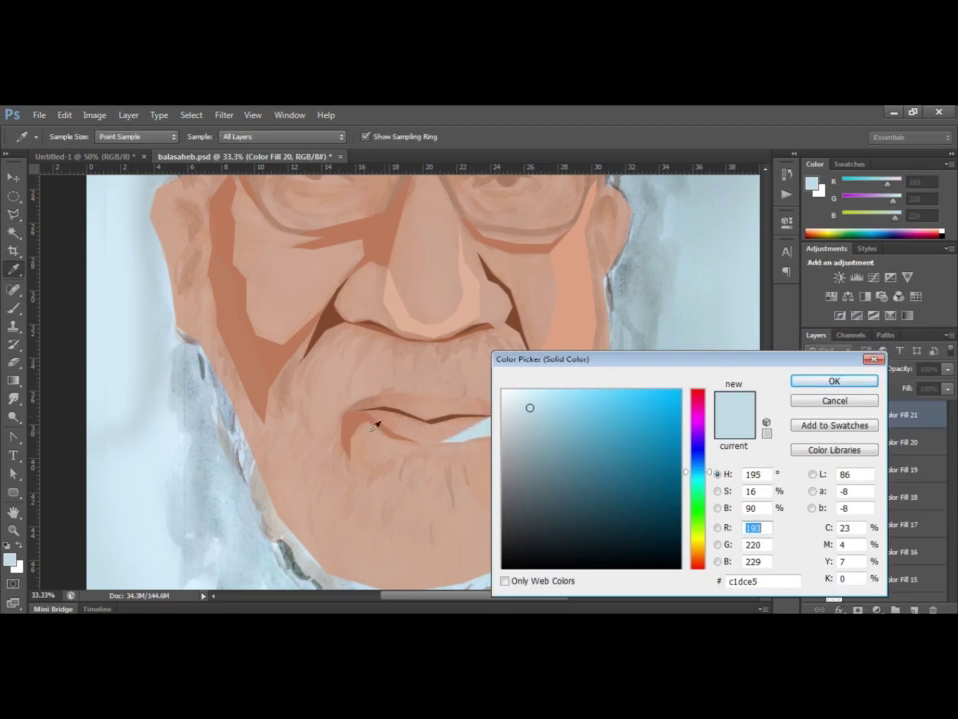
click(380, 424)
click(833, 383)
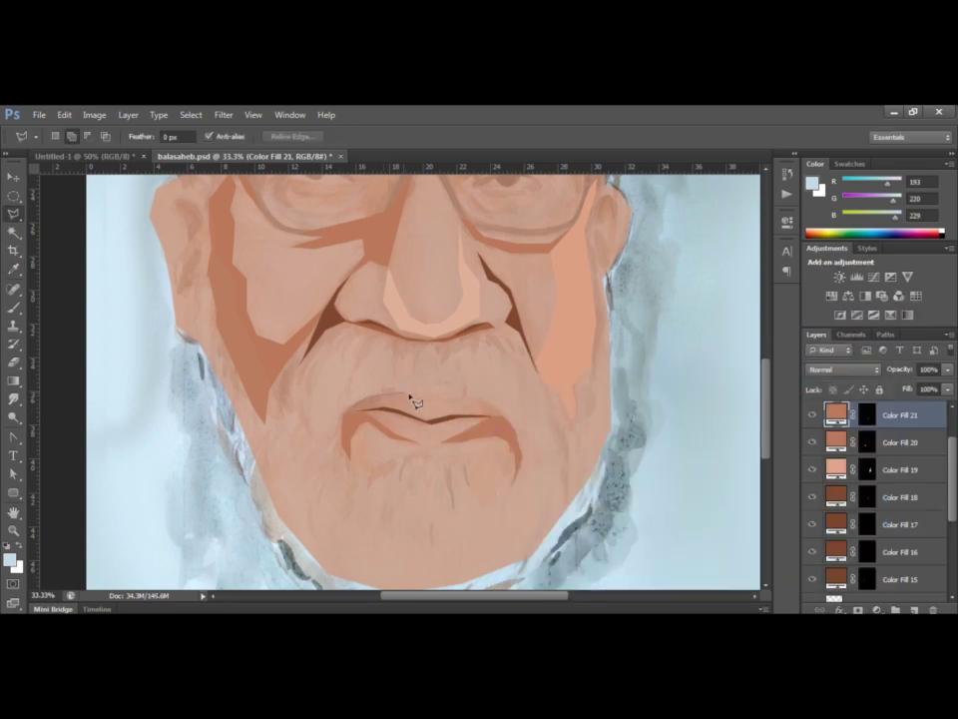
Fill the upper-lip patch with a slightly adjusted sampled skin colour.
click(354, 417)
click(875, 609)
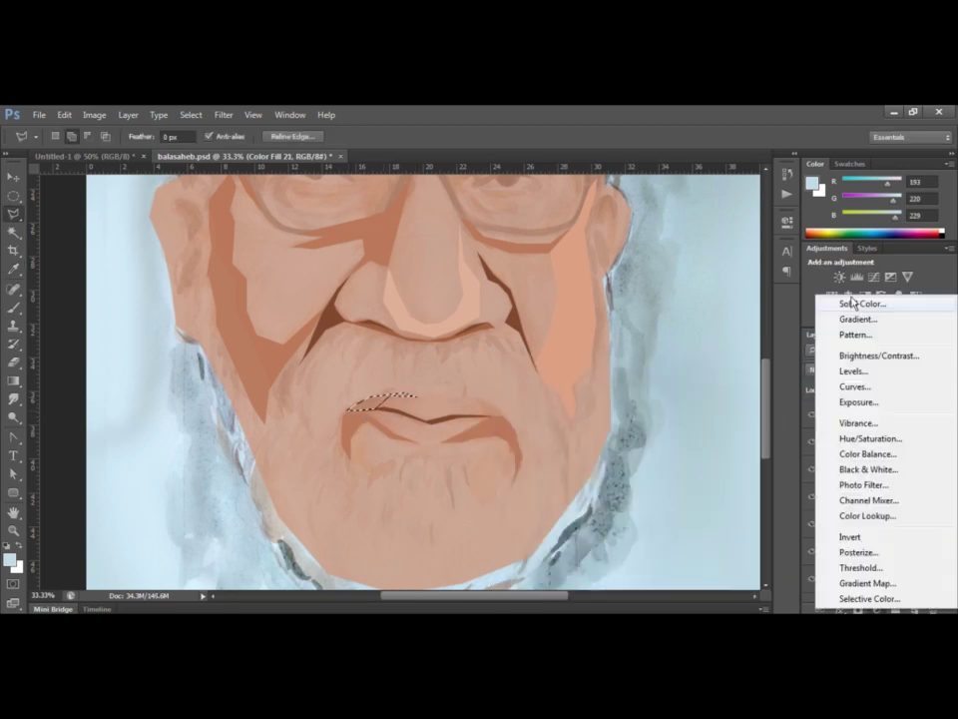
click(848, 302)
click(564, 340)
click(429, 311)
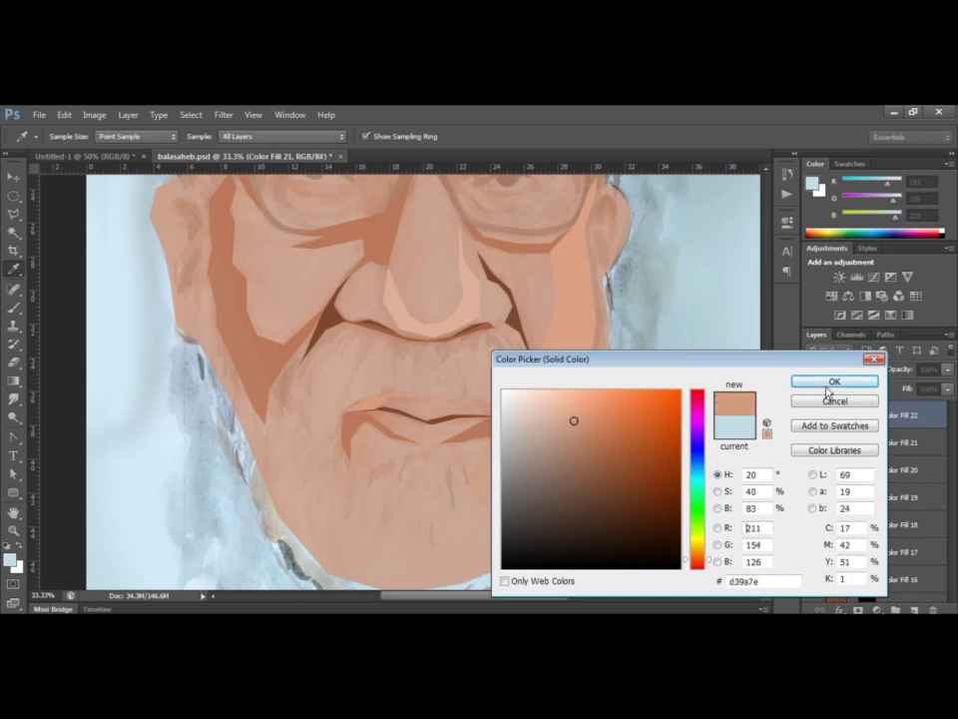
key(Return)
key(l)
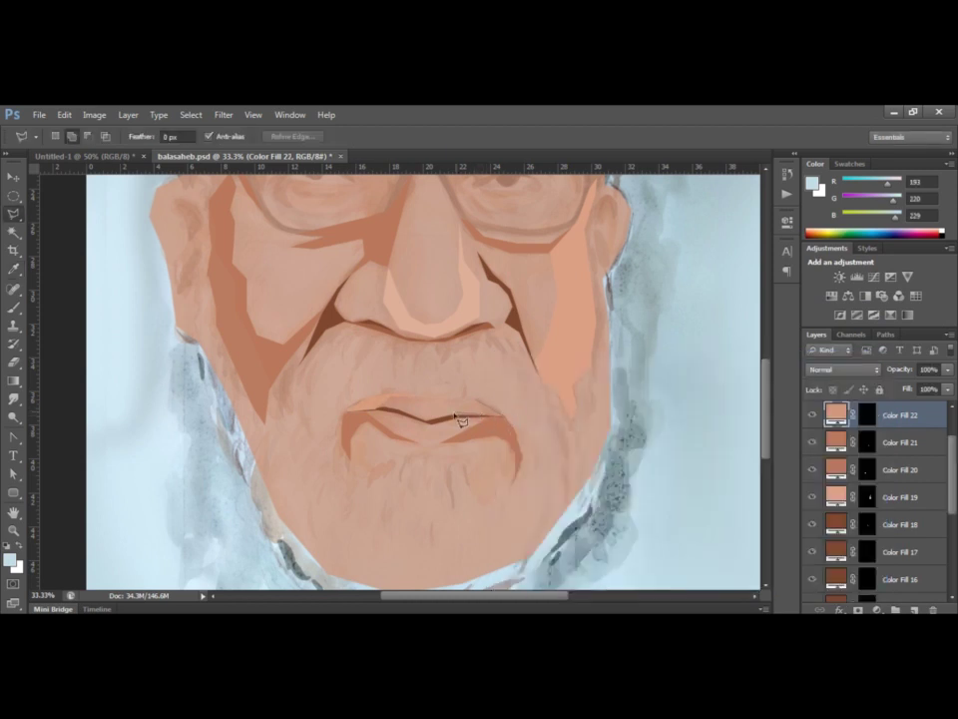
Add a muted brown patch on the right upper lip and save the portrait.
click(467, 409)
click(875, 609)
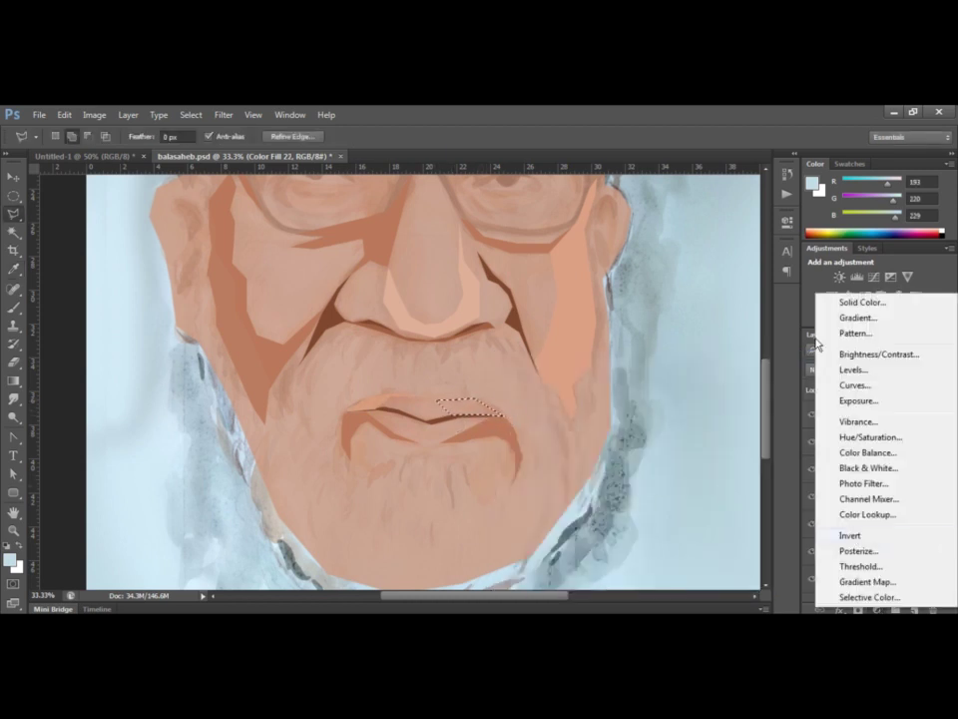
click(846, 301)
click(605, 428)
mouse_move(605, 428)
mouse_down()
mouse_move(599, 421)
mouse_move(577, 434)
mouse_move(569, 417)
mouse_move(568, 437)
mouse_up()
key(Return)
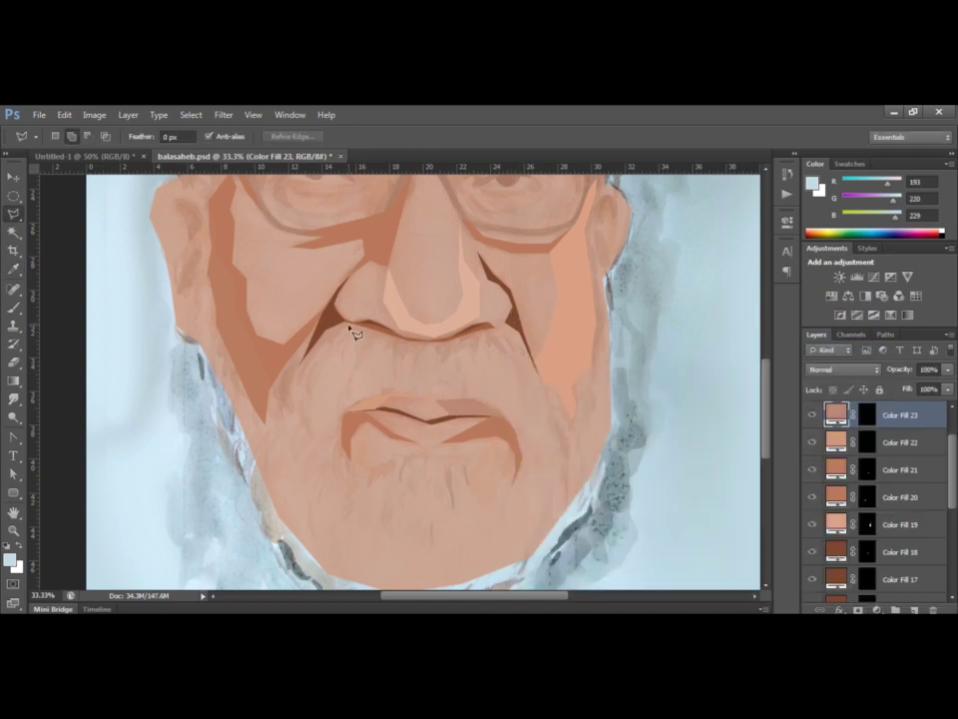
key(ctrl+s)
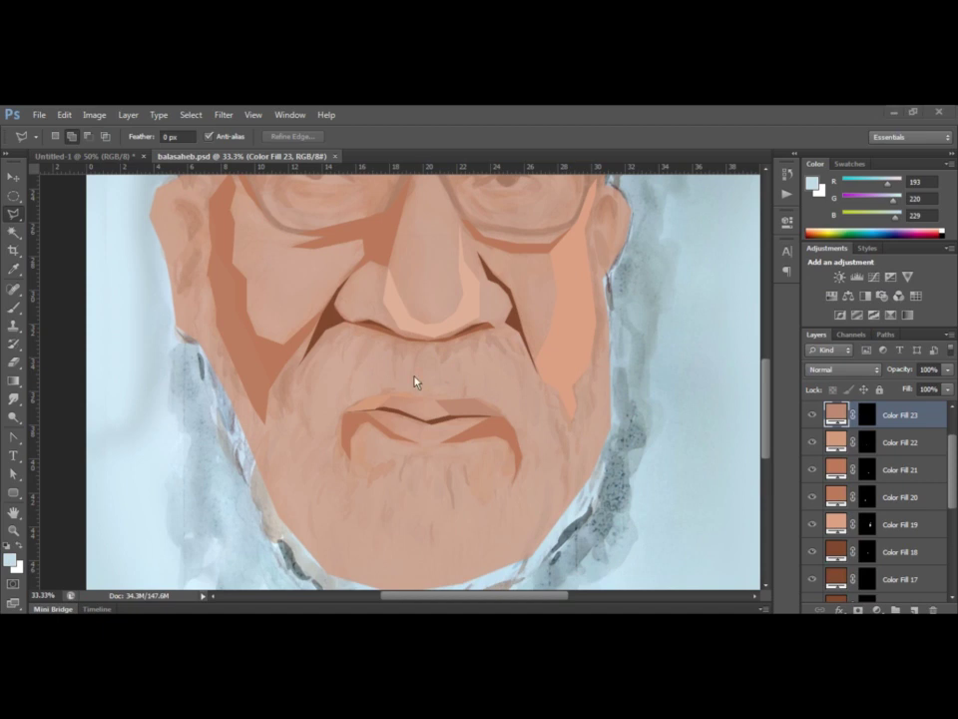
click(306, 360)
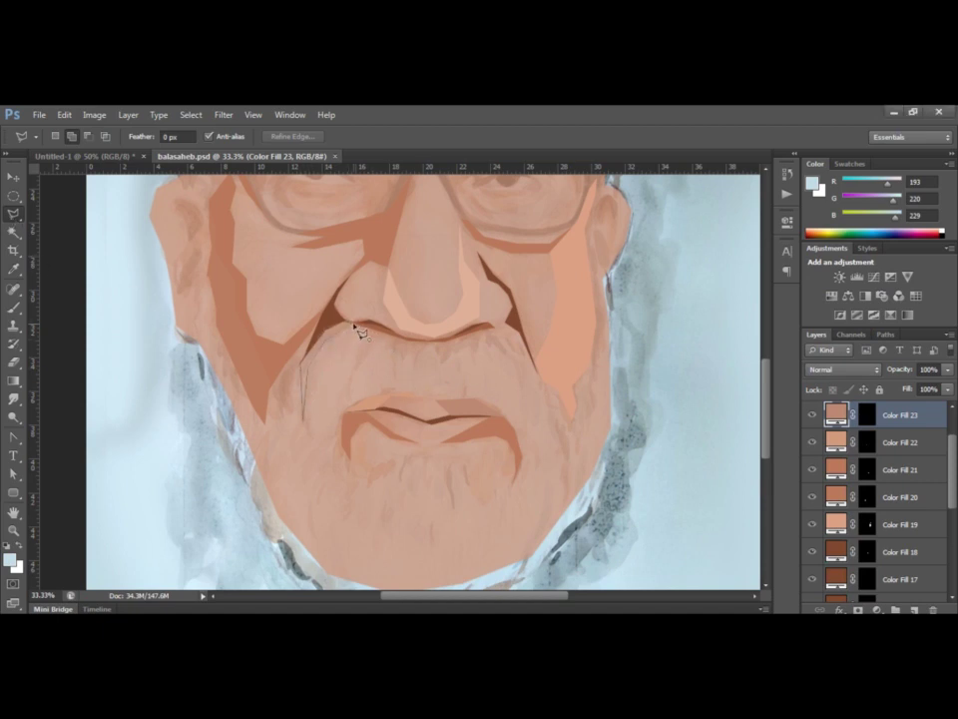
Fill the moustache strands under the nose with a sampled grey Solid Color layer.
mouse_move(356, 330)
mouse_down()
mouse_move(498, 335)
mouse_move(551, 391)
mouse_move(556, 461)
mouse_move(520, 359)
mouse_move(487, 342)
mouse_move(430, 332)
mouse_move(384, 339)
mouse_move(353, 395)
mouse_move(368, 342)
mouse_move(361, 333)
mouse_move(404, 351)
mouse_move(394, 344)
mouse_move(399, 369)
mouse_move(421, 368)
mouse_move(434, 349)
mouse_move(446, 376)
mouse_move(441, 350)
mouse_up()
click(875, 609)
click(861, 304)
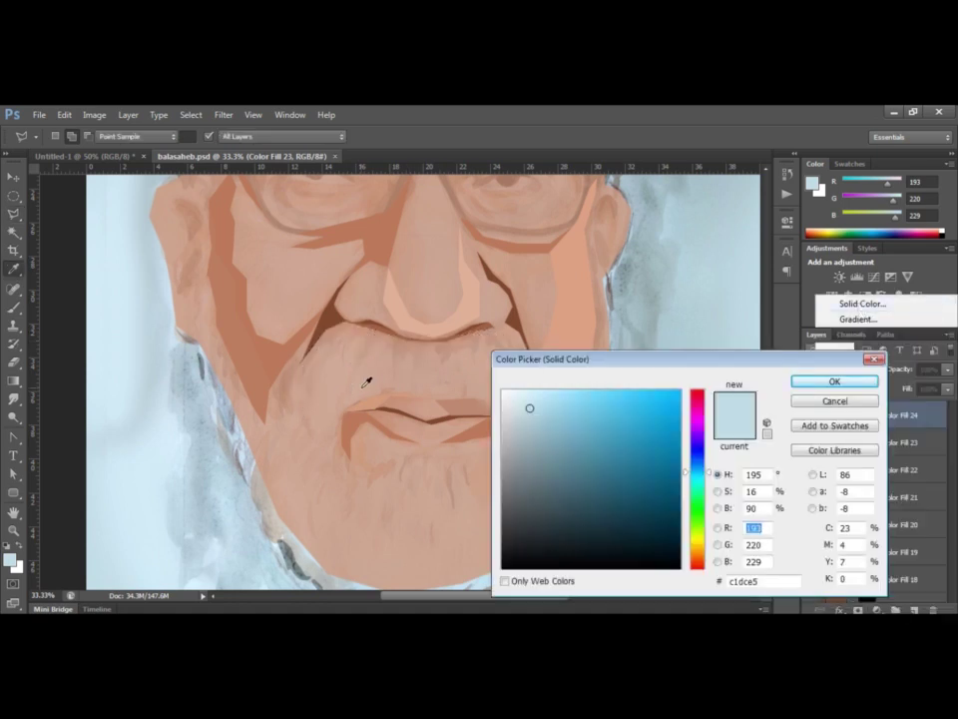
click(419, 419)
click(449, 460)
click(504, 451)
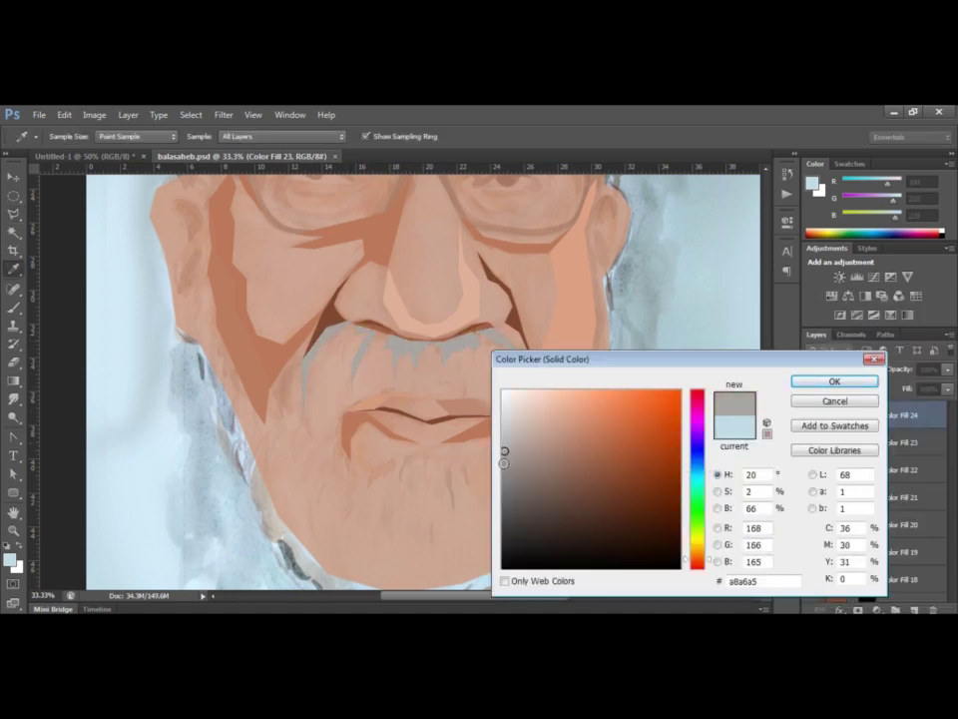
click(796, 383)
Move the beard fill layer up the stack, lighten it to near-white, and hide it.
drag(891, 496, 892, 413)
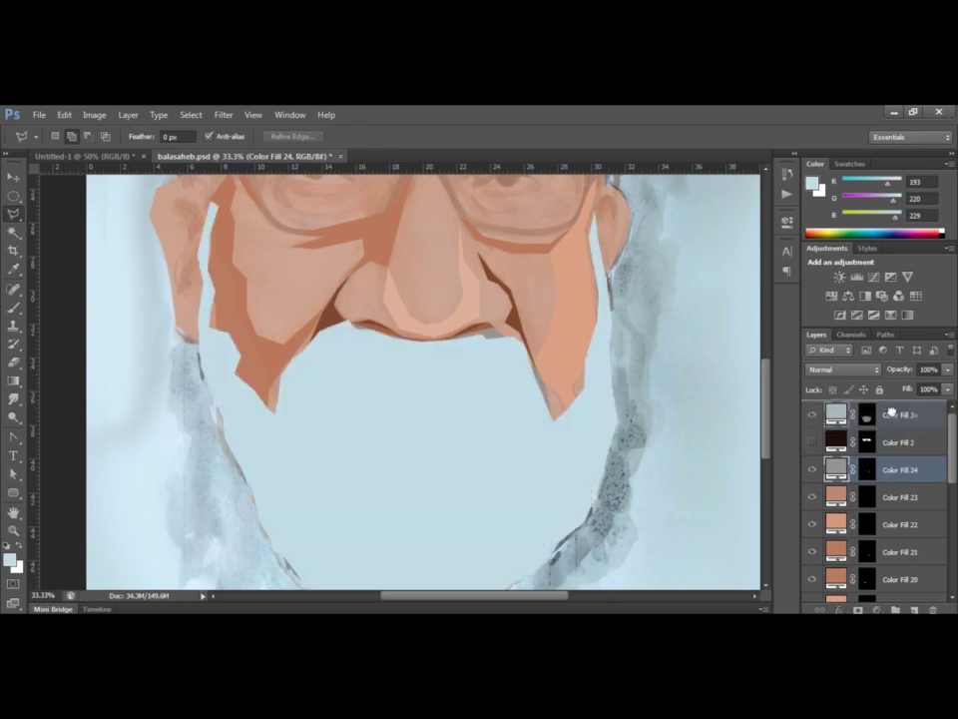
drag(528, 406, 506, 410)
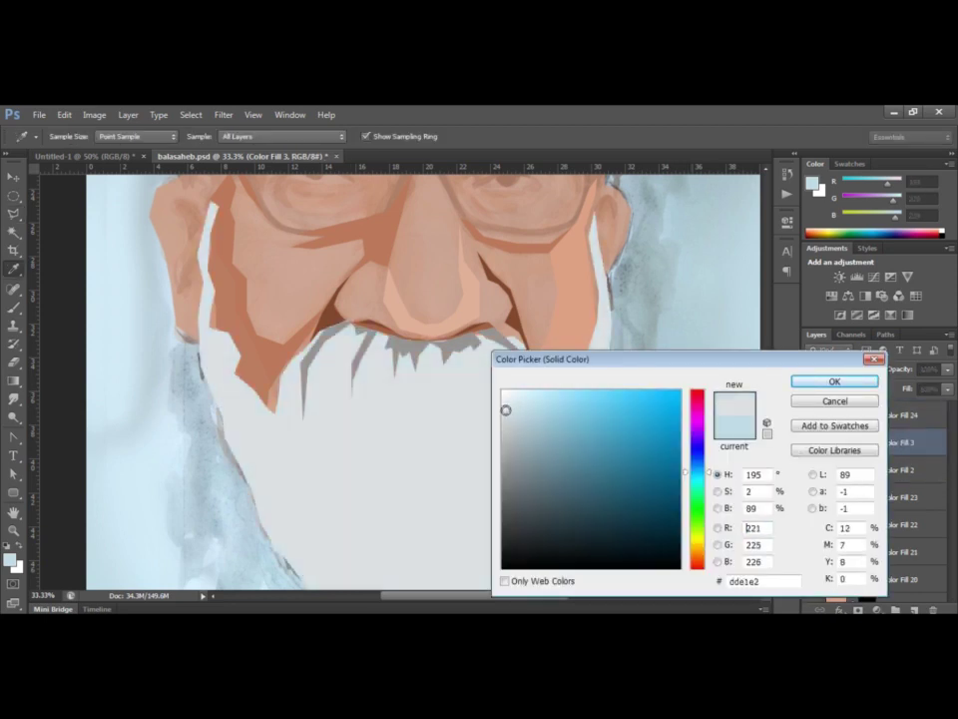
key(Return)
click(812, 442)
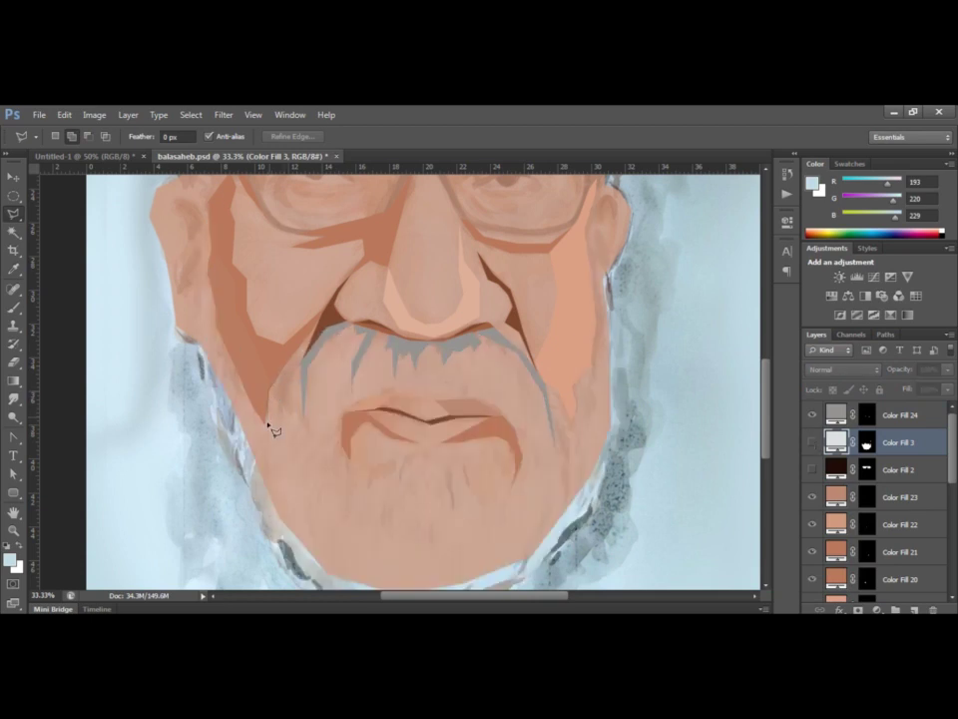
click(268, 426)
click(277, 475)
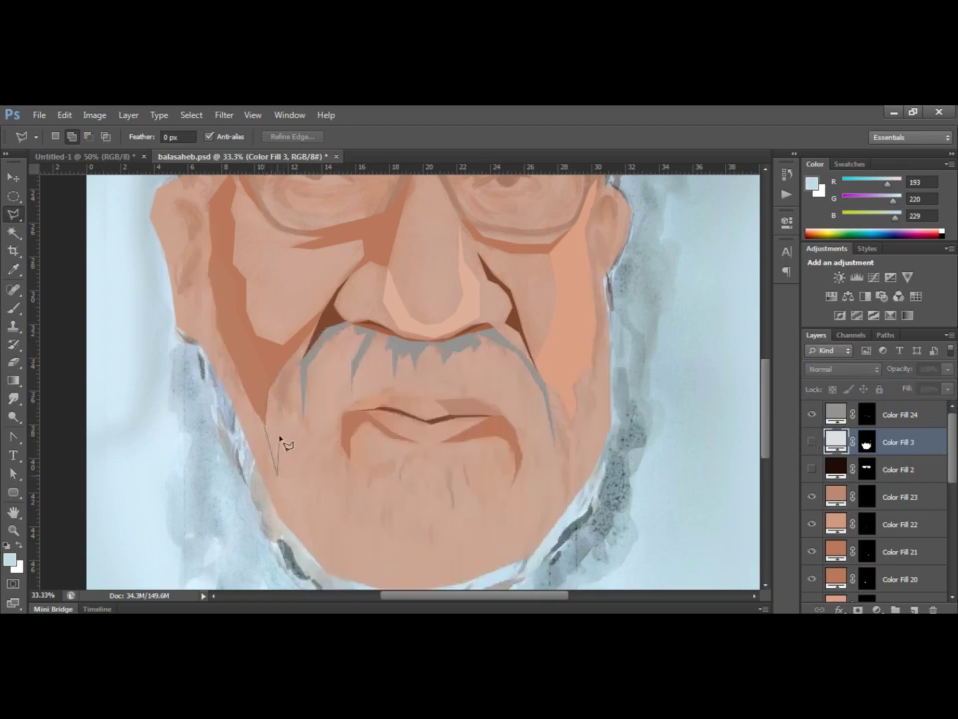
Polygonal-lasso beard strands along the left jaw and down both cheeks.
click(288, 371)
double_click(306, 340)
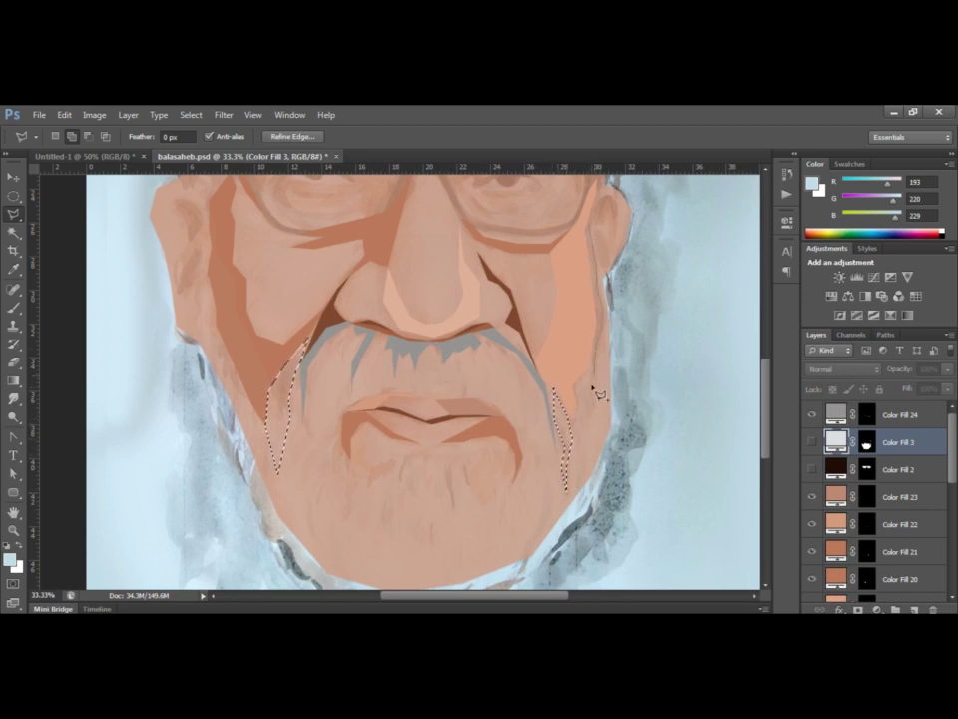
click(590, 415)
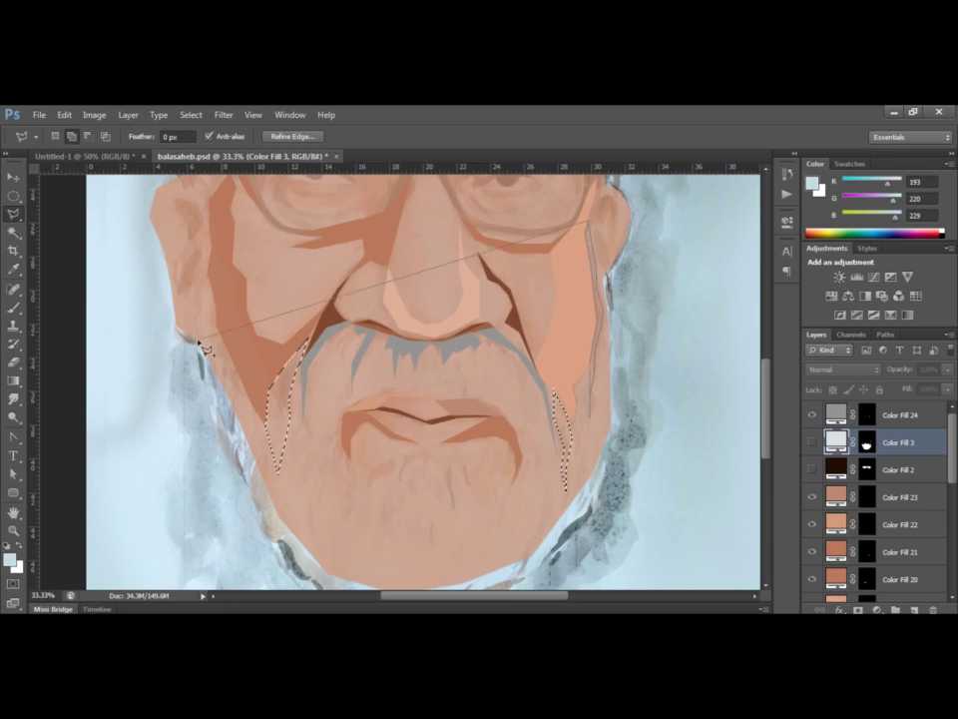
key(Escape)
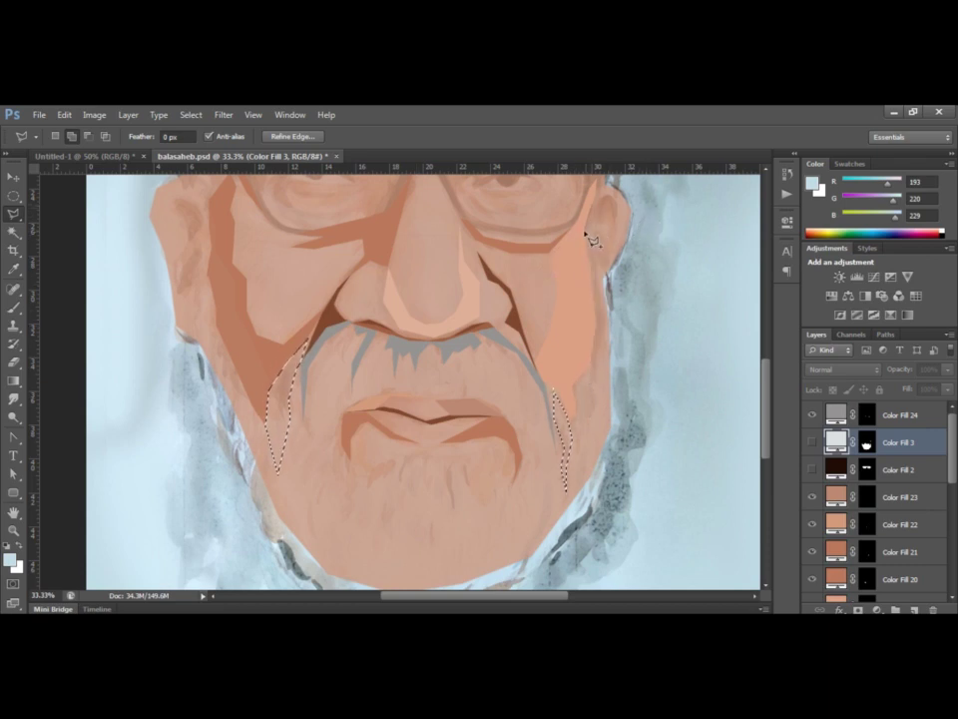
click(585, 235)
click(588, 212)
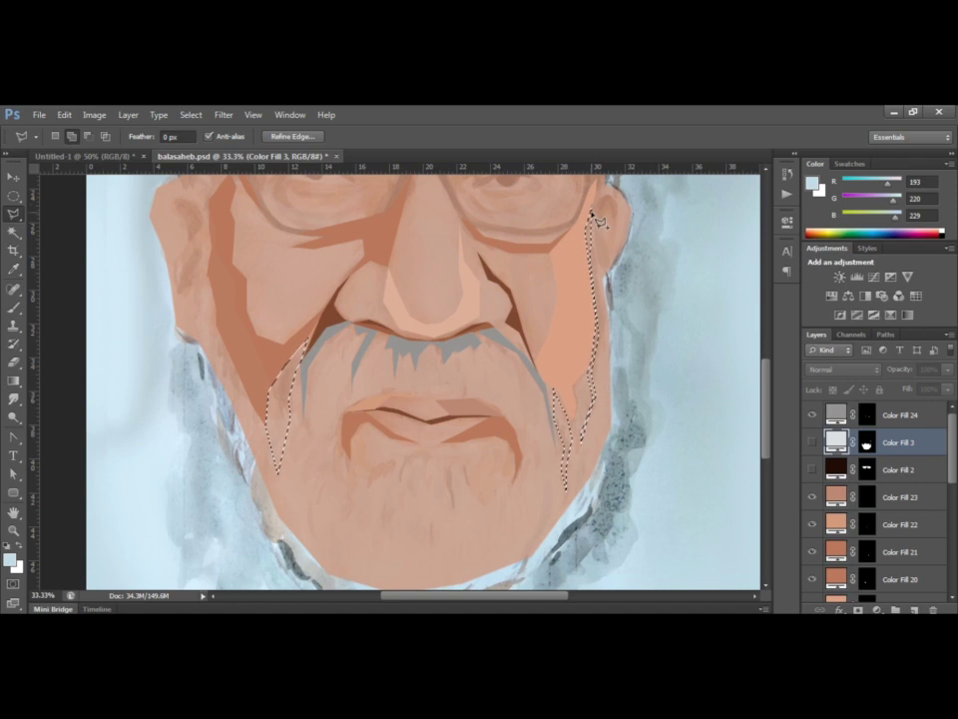
click(212, 291)
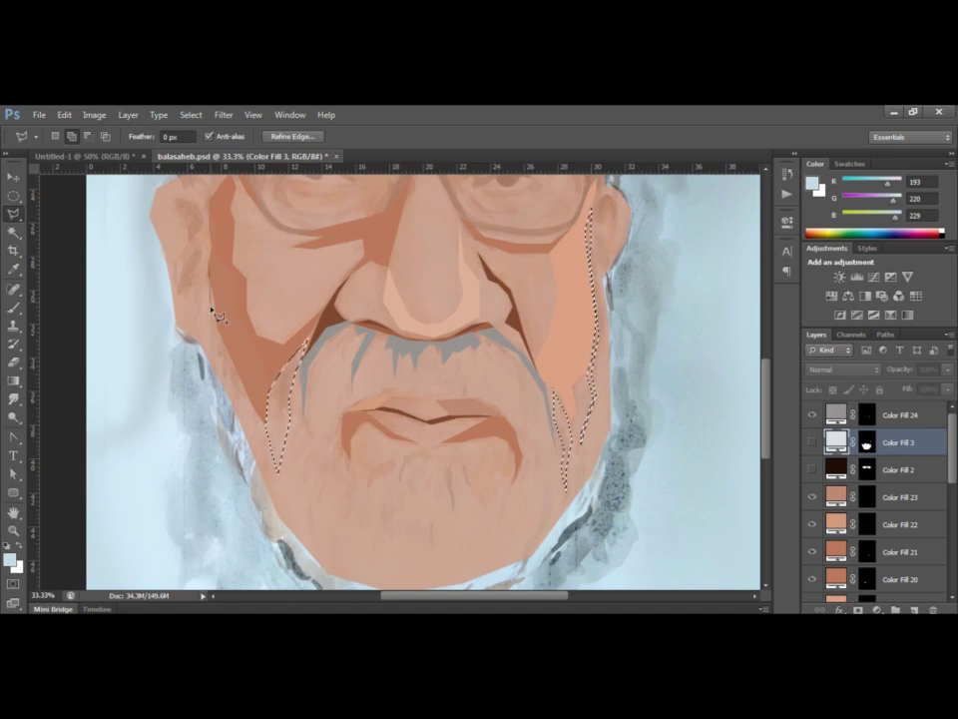
click(256, 426)
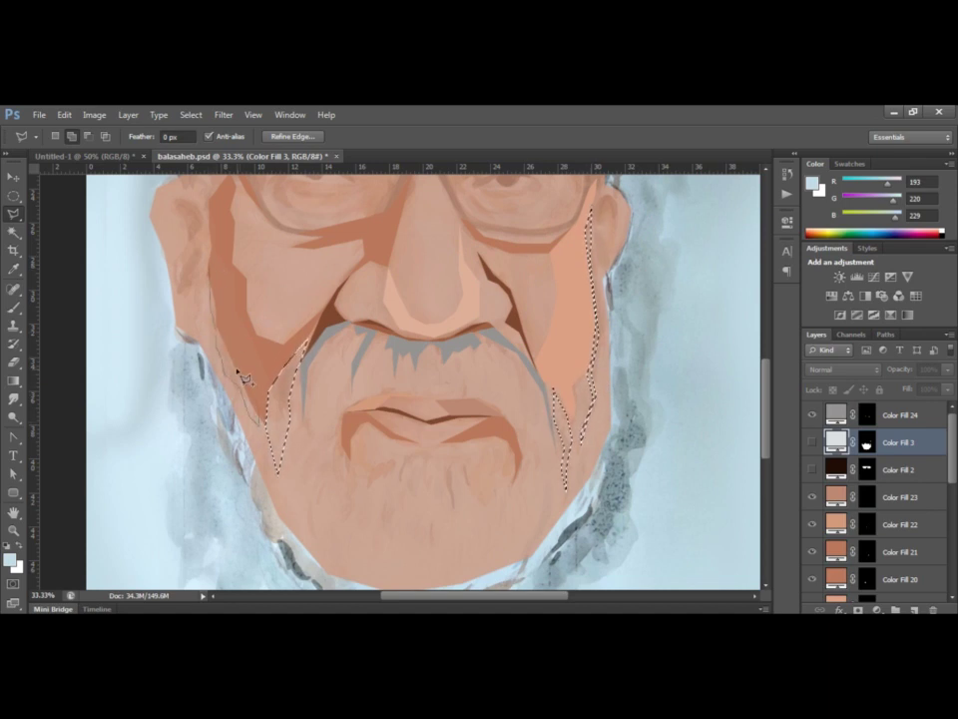
click(214, 283)
Fill the cheek strands with a pale blue-white Solid Color layer, Color Fill 25.
click(876, 609)
click(849, 304)
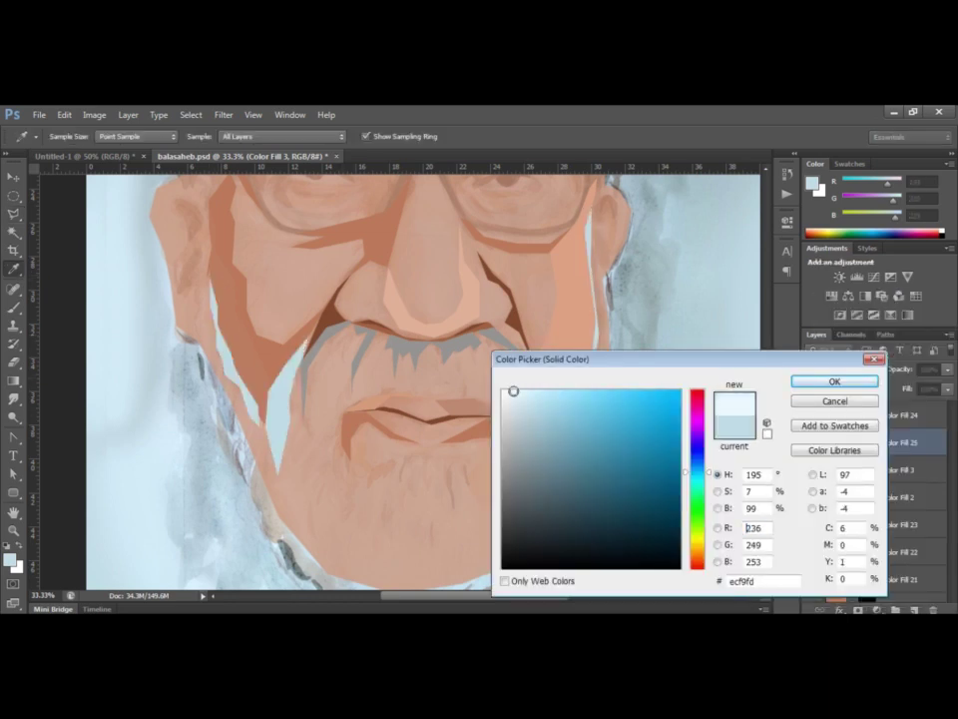
click(834, 381)
scroll(421, 421, down, 2)
Lasso several beard strand shapes on the chin below the lips.
click(397, 450)
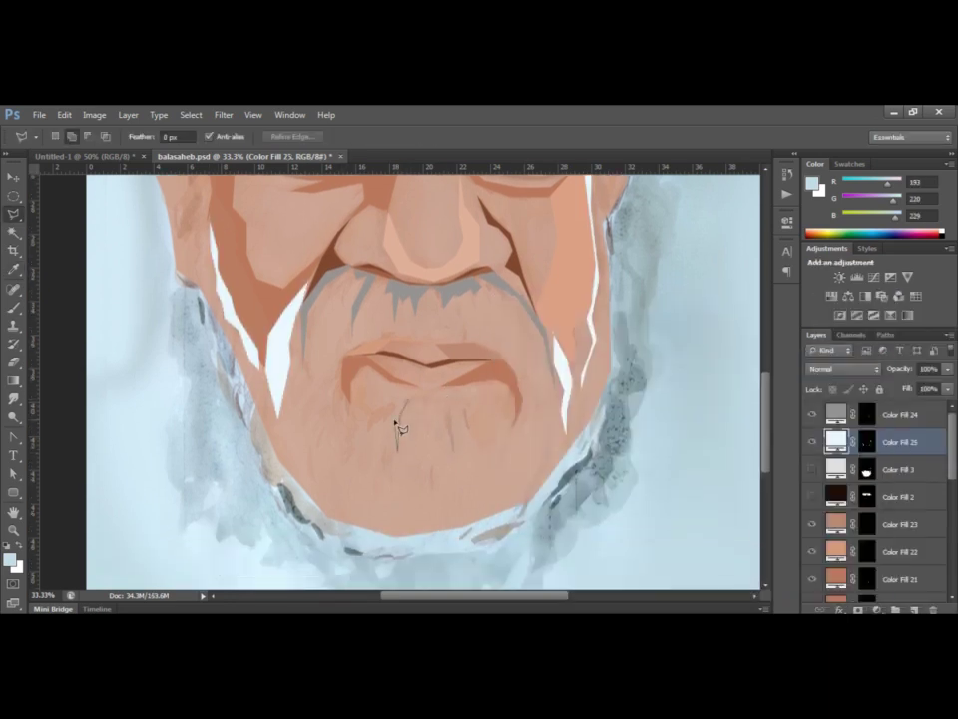
drag(407, 402, 398, 450)
mouse_move(442, 412)
mouse_down()
mouse_move(448, 482)
mouse_move(445, 413)
mouse_move(477, 439)
mouse_move(465, 411)
mouse_up()
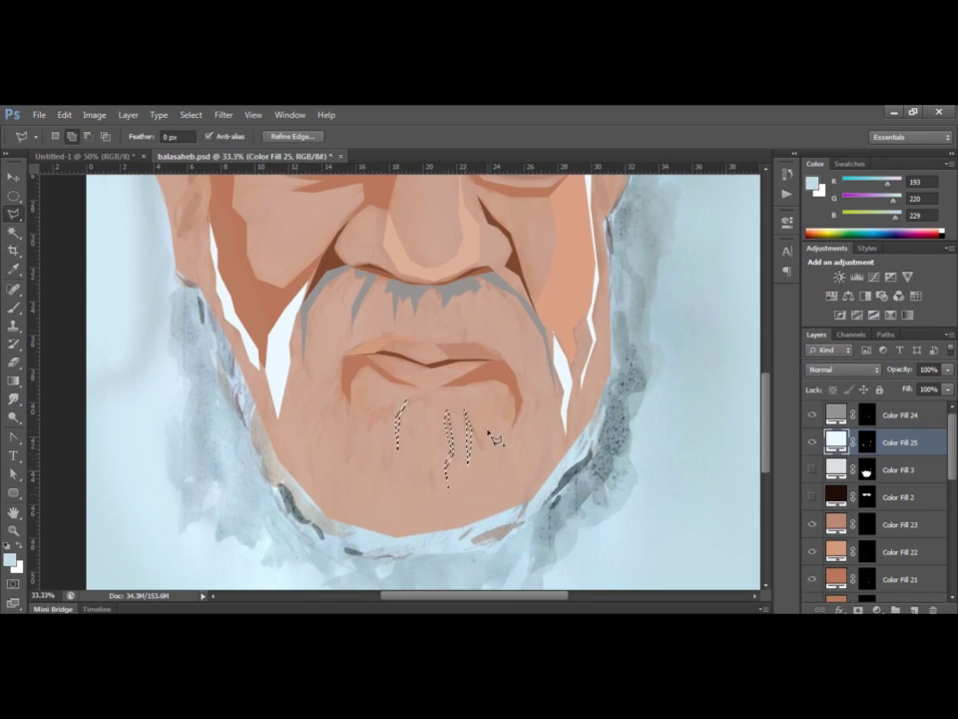
mouse_move(333, 395)
mouse_down()
mouse_move(342, 429)
mouse_move(342, 370)
mouse_up()
mouse_move(511, 394)
mouse_down()
mouse_move(513, 433)
mouse_move(514, 397)
mouse_up()
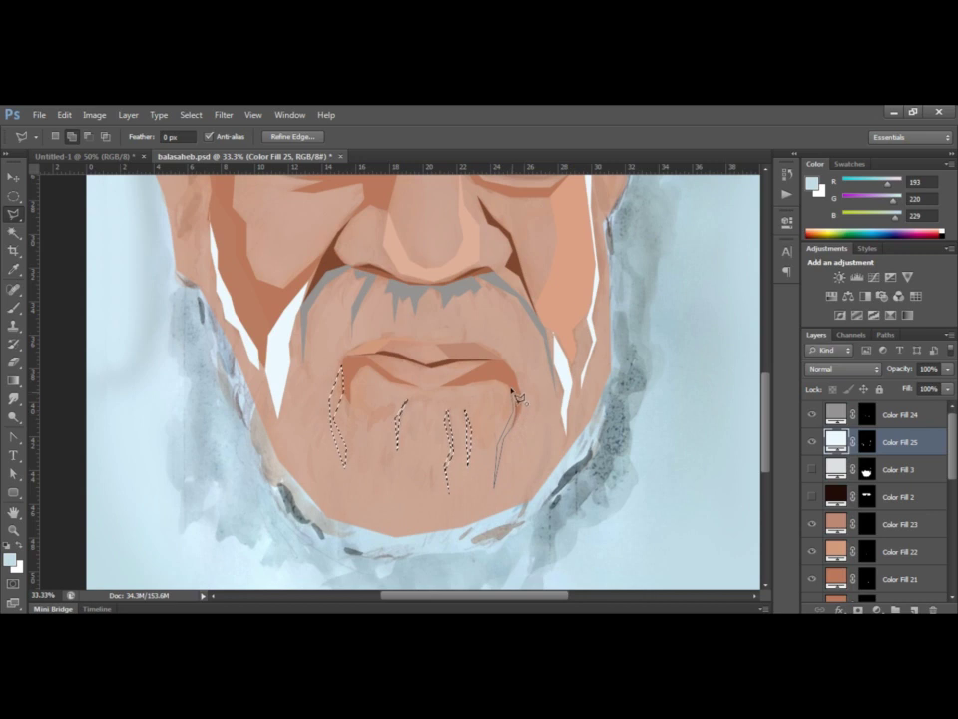
Fill the chin strands with a white Solid Color layer (Color Fill 26) and toggle its visibility.
click(875, 606)
click(855, 301)
click(804, 378)
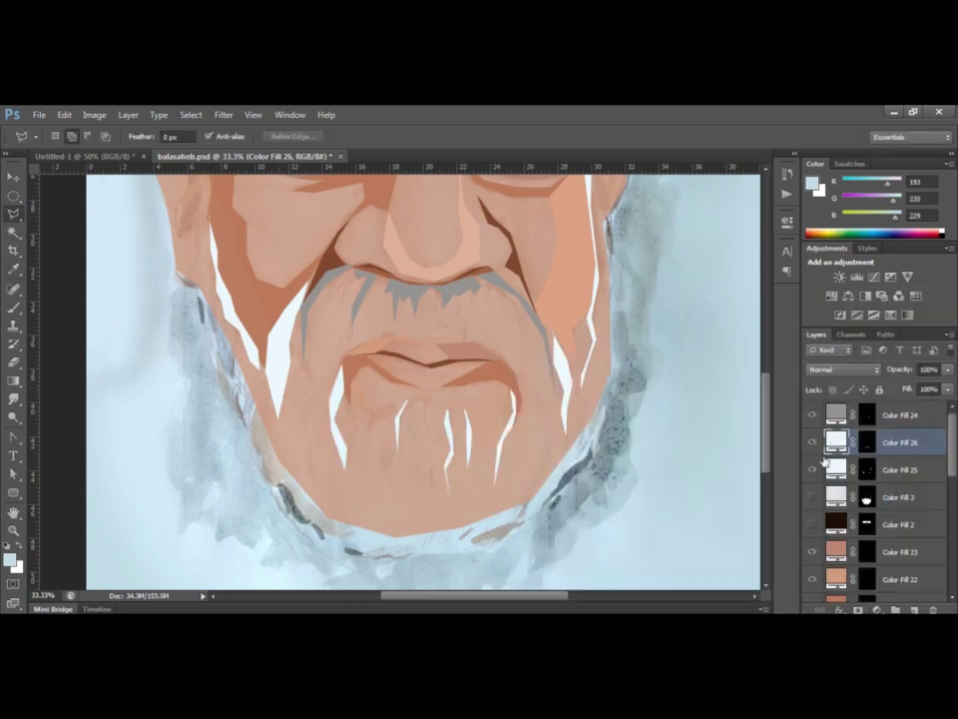
click(811, 497)
click(811, 497)
click(811, 497)
Add a mid-grey strand beside the white strands as Color Fill 27.
drag(211, 251, 226, 320)
drag(212, 227, 210, 222)
click(875, 607)
click(849, 301)
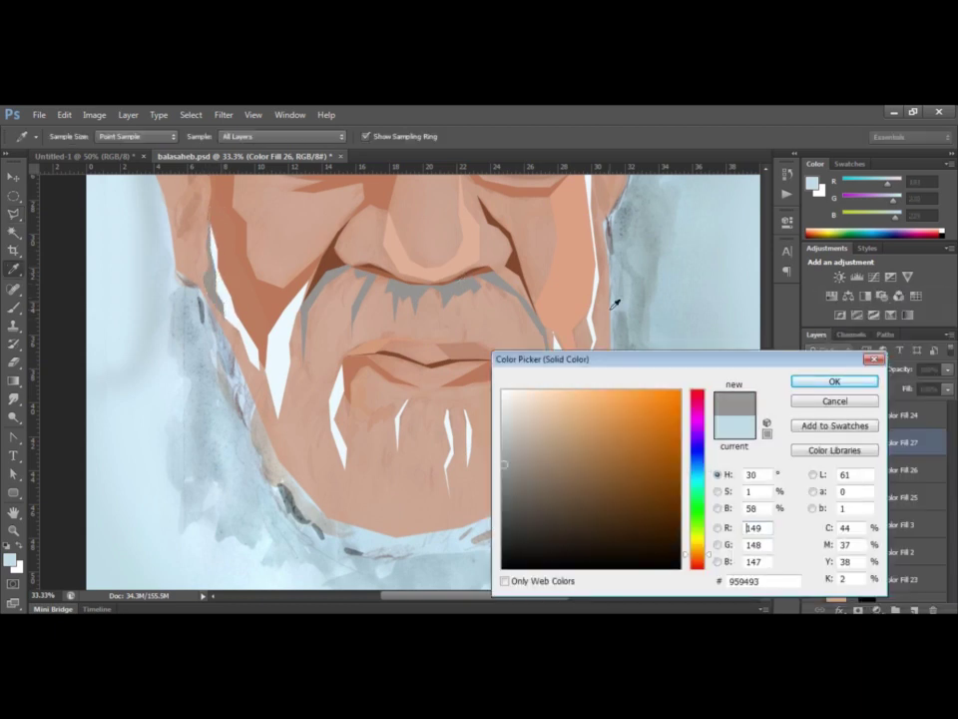
click(804, 378)
click(811, 524)
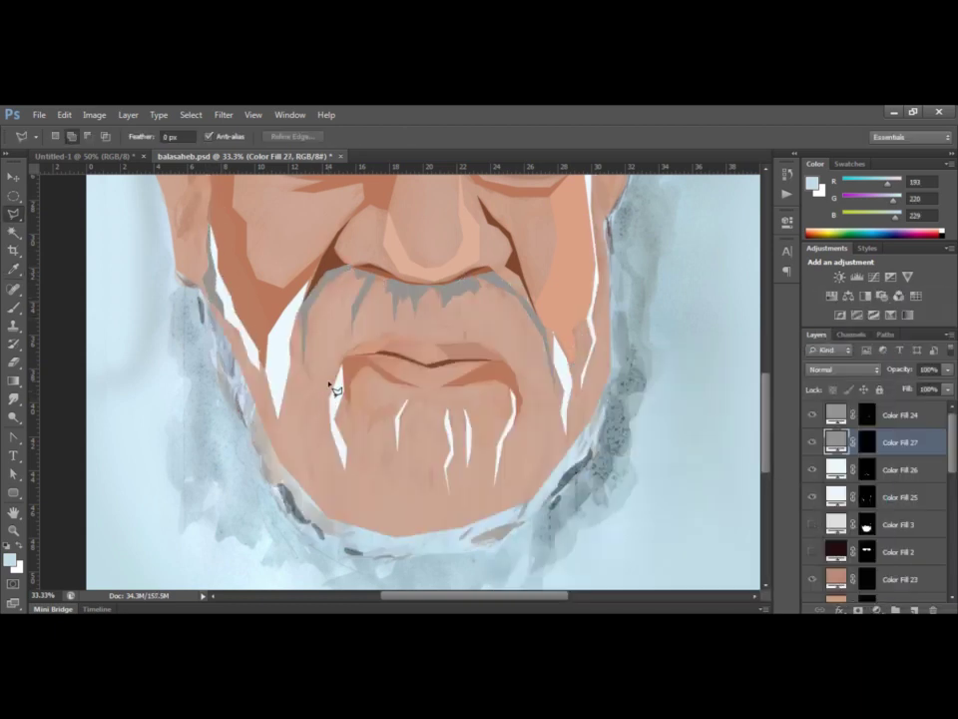
scroll(813, 569, down, 1)
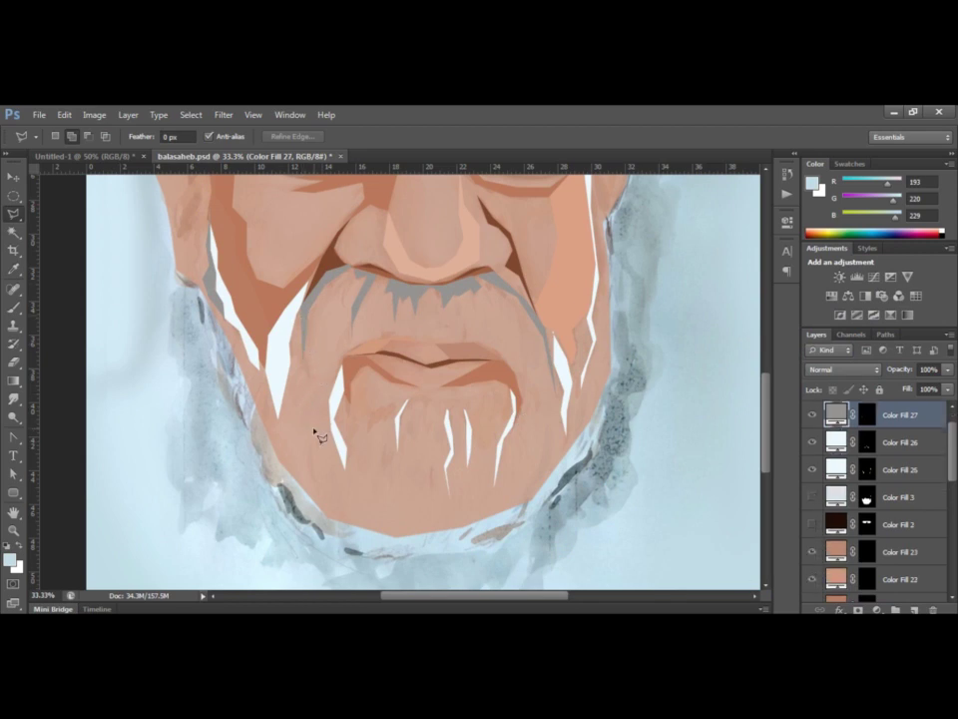
Outline the left, middle, right and left-of-centre beard strands on the chin.
drag(319, 427, 321, 429)
double_click(429, 406)
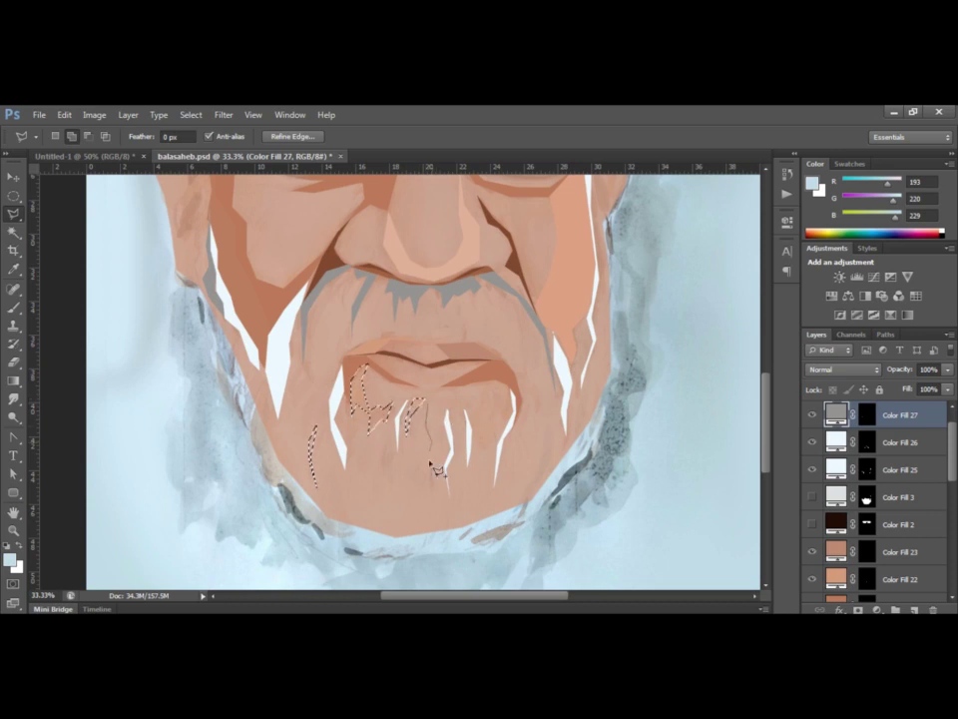
double_click(429, 405)
click(489, 393)
click(496, 420)
double_click(503, 434)
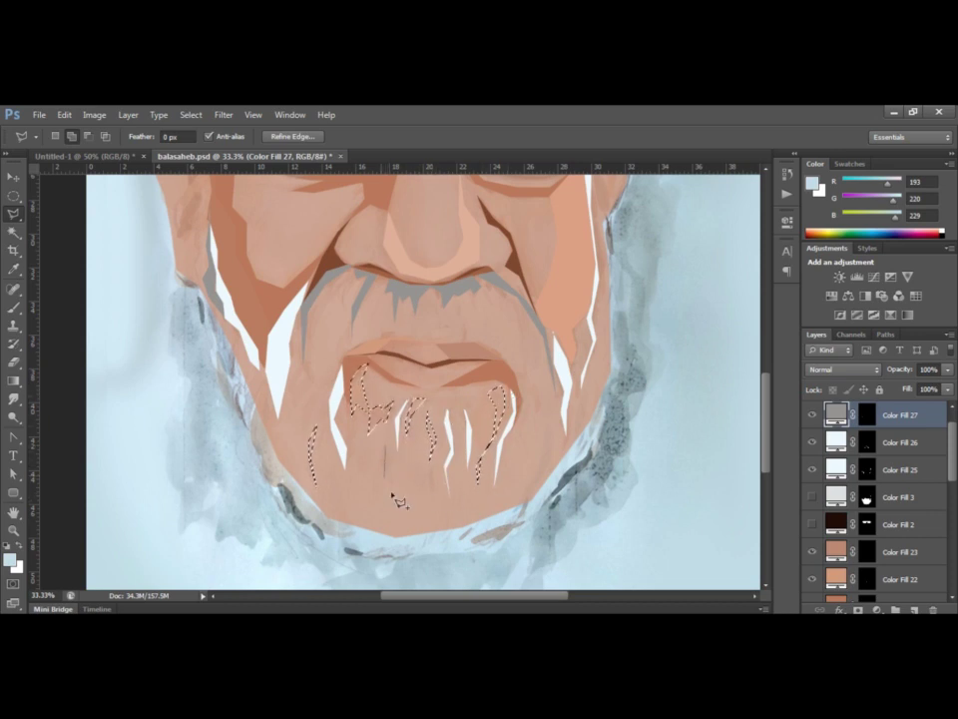
click(385, 423)
click(391, 502)
double_click(396, 429)
Outline one more chin strand and a strand under the moustache.
click(430, 448)
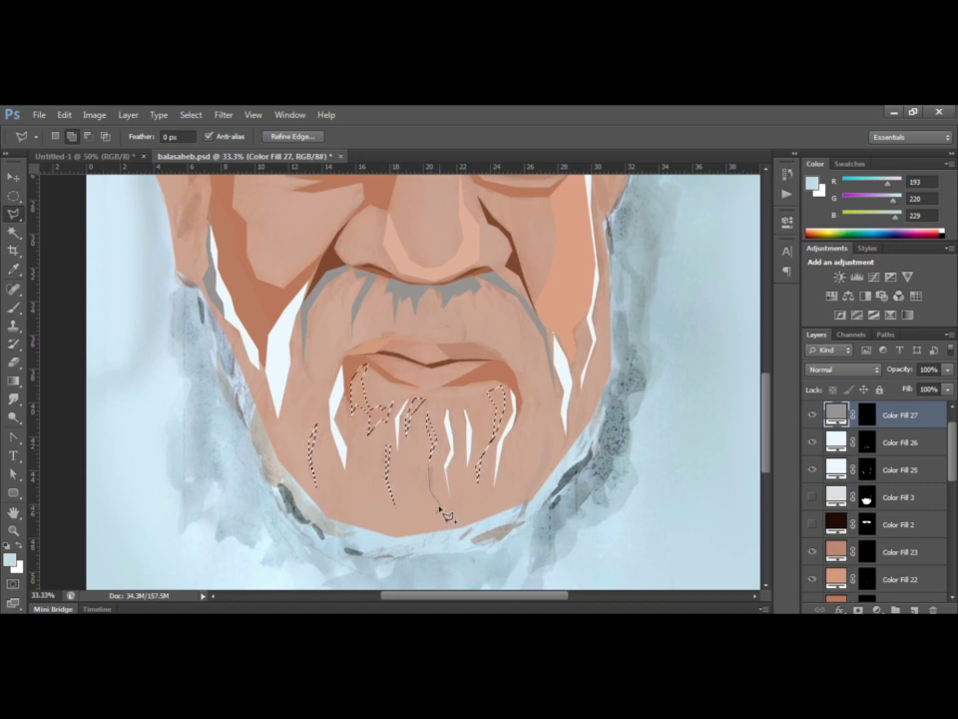
click(440, 505)
double_click(431, 423)
click(469, 301)
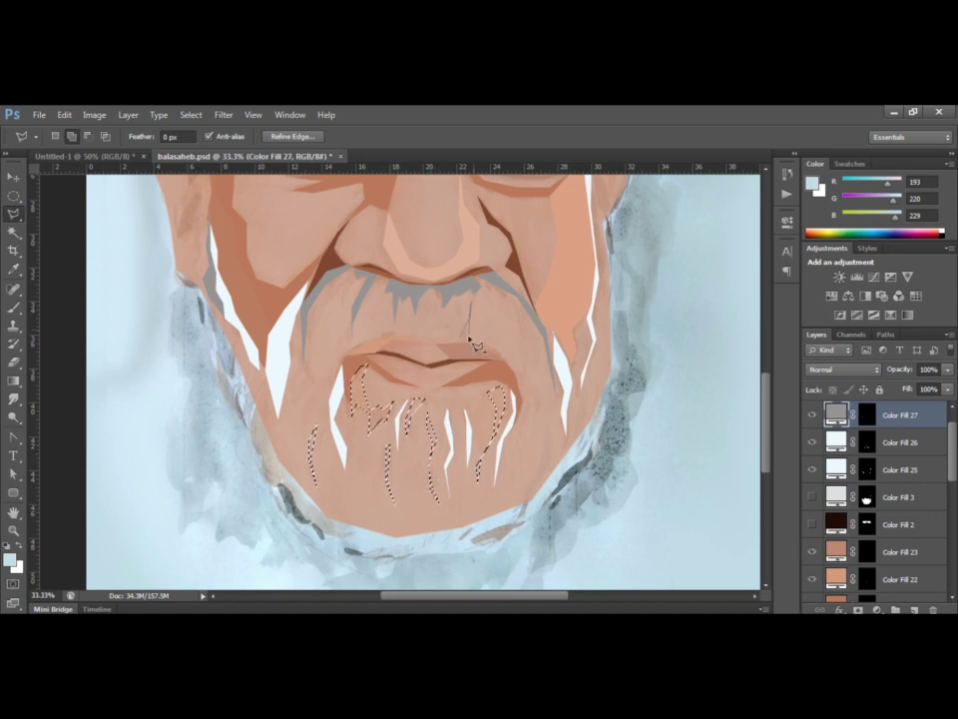
click(469, 339)
click(371, 299)
double_click(379, 326)
Fill the new strands with grey #959493 as Color Fill 28.
click(875, 610)
click(828, 302)
click(414, 290)
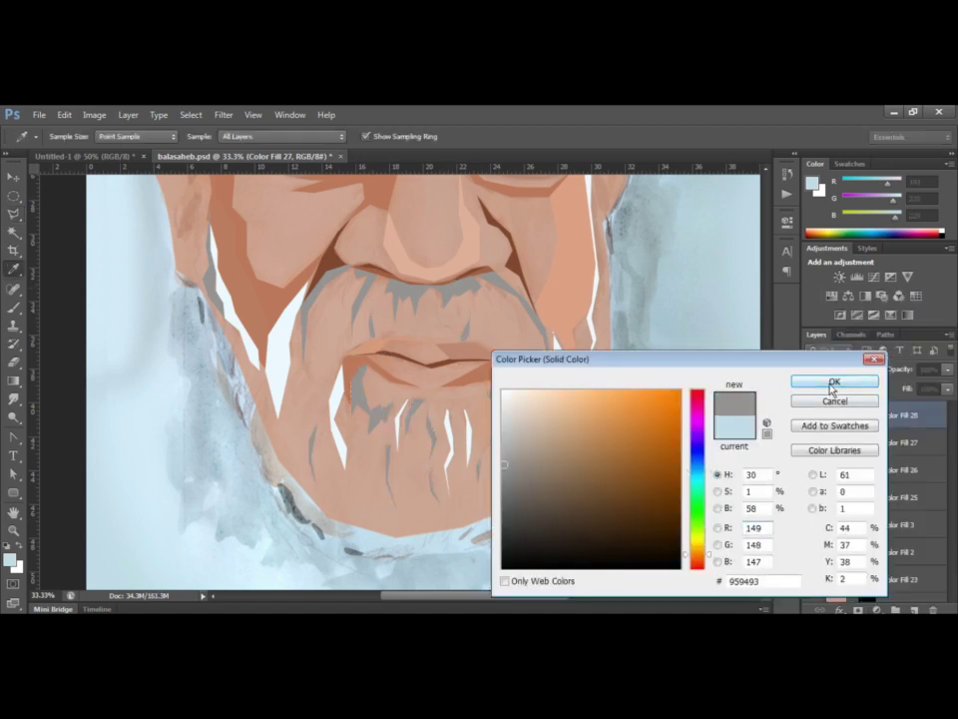
click(831, 382)
Show the white beard and merge layers Color Fill 28 through 3 into one.
click(813, 525)
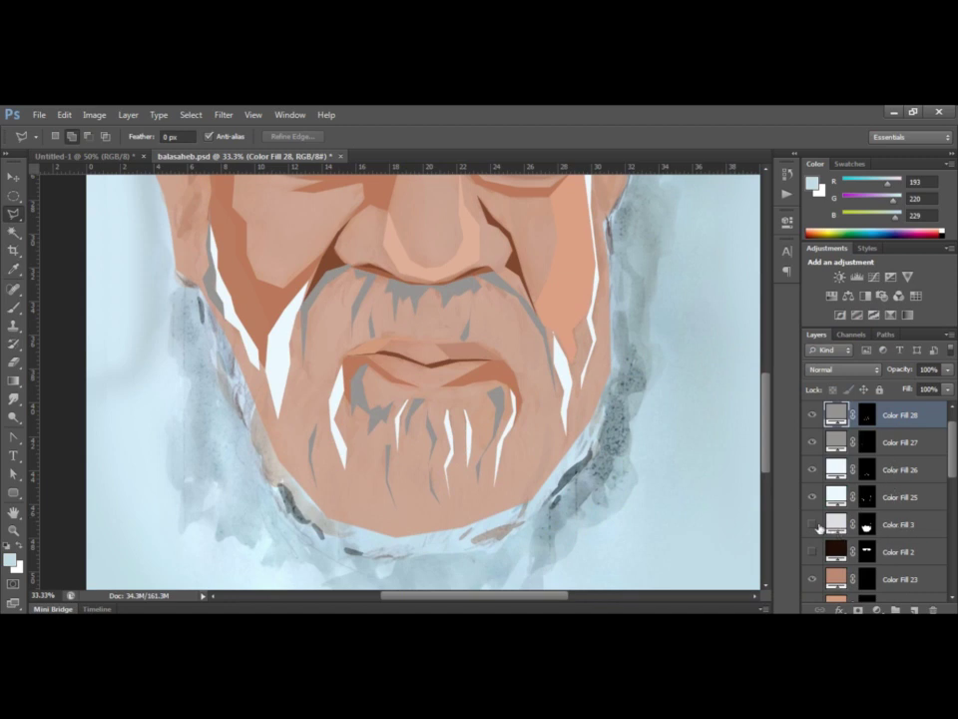
click(812, 525)
shift+click(898, 524)
key(ctrl+e)
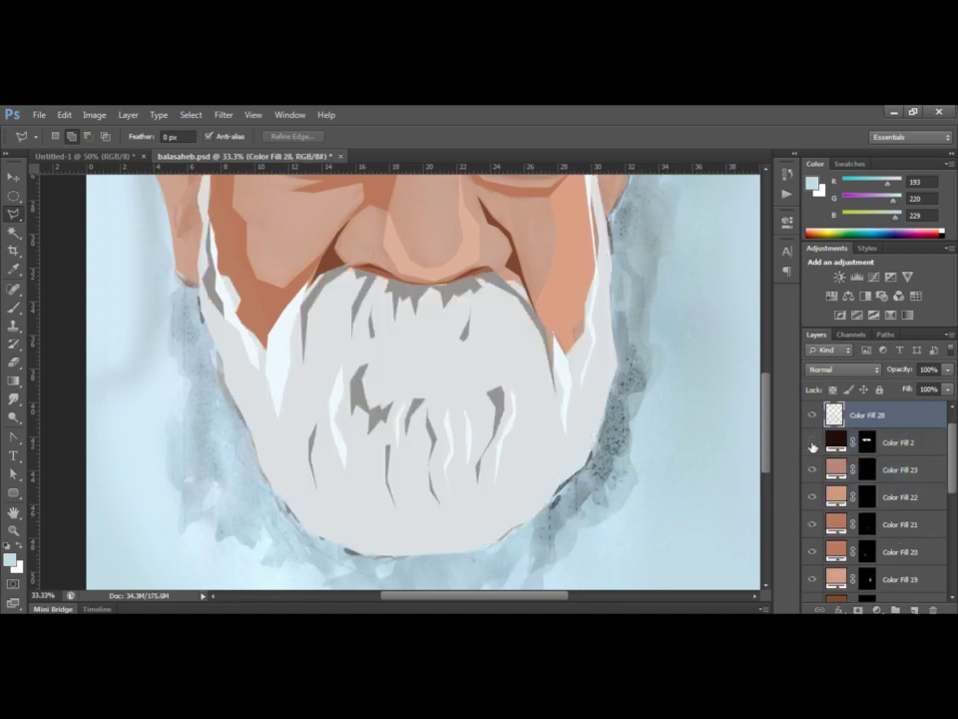
Cut the lips out of the merged beard so they show through, then deselect.
click(814, 418)
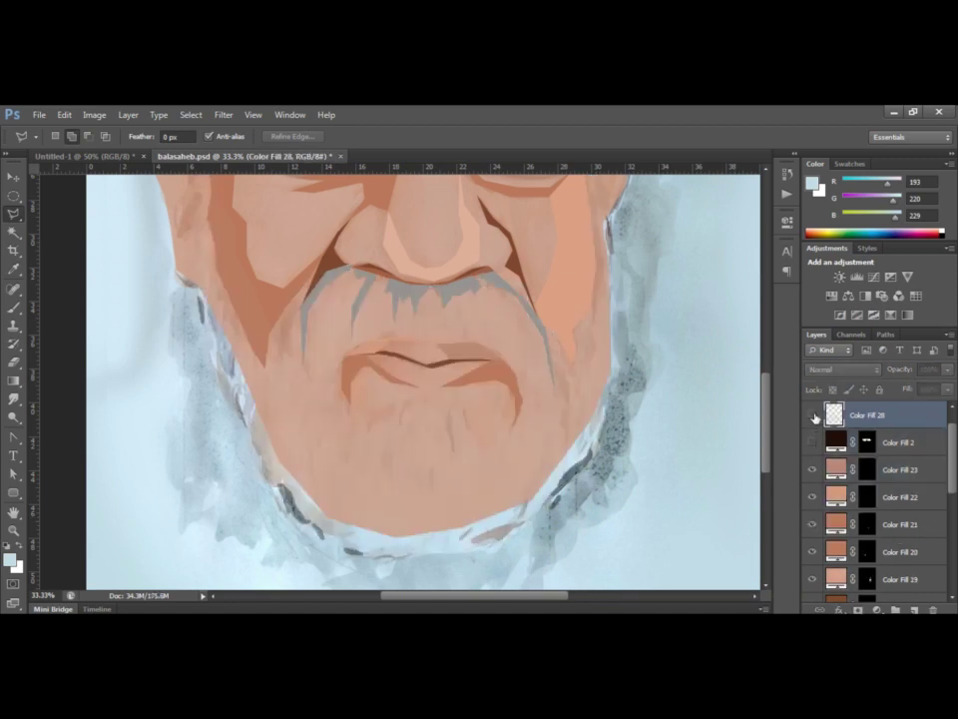
click(418, 343)
click(348, 361)
click(812, 414)
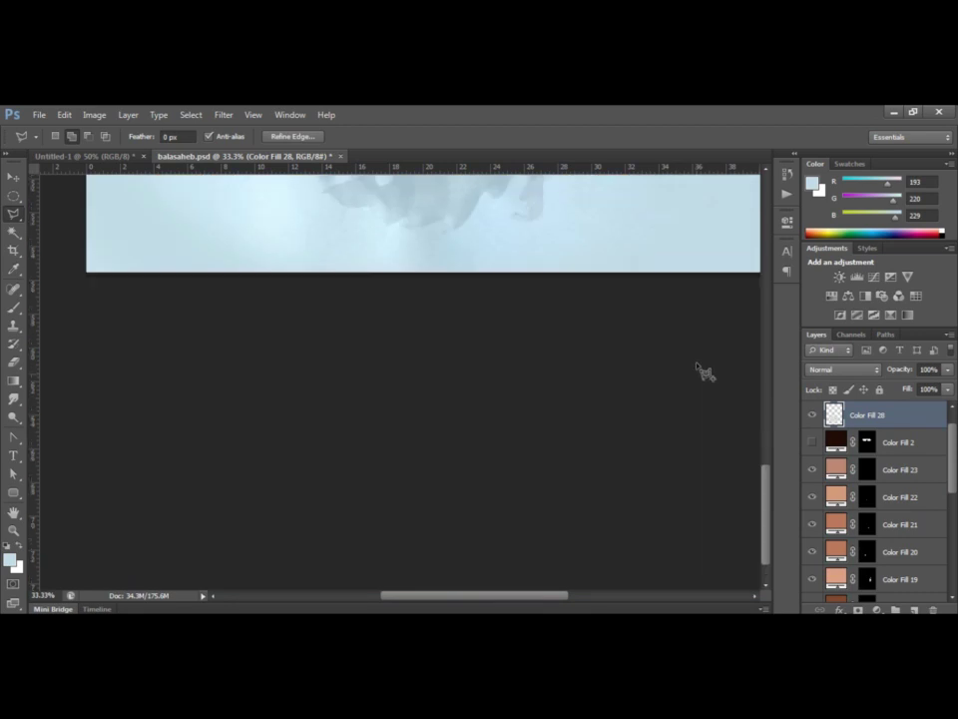
key(ctrl+d)
Zoom in to 50% on the beard.
scroll(560, 399, up, 3)
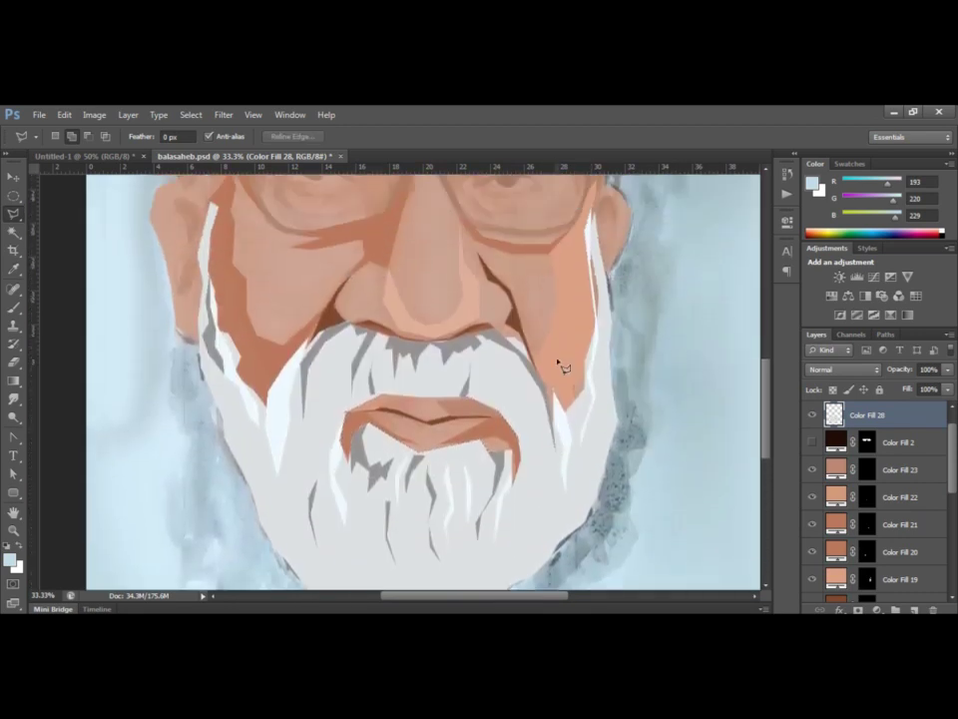
scroll(560, 368, up, 2)
scroll(577, 336, down, 1)
scroll(577, 336, down, 1)
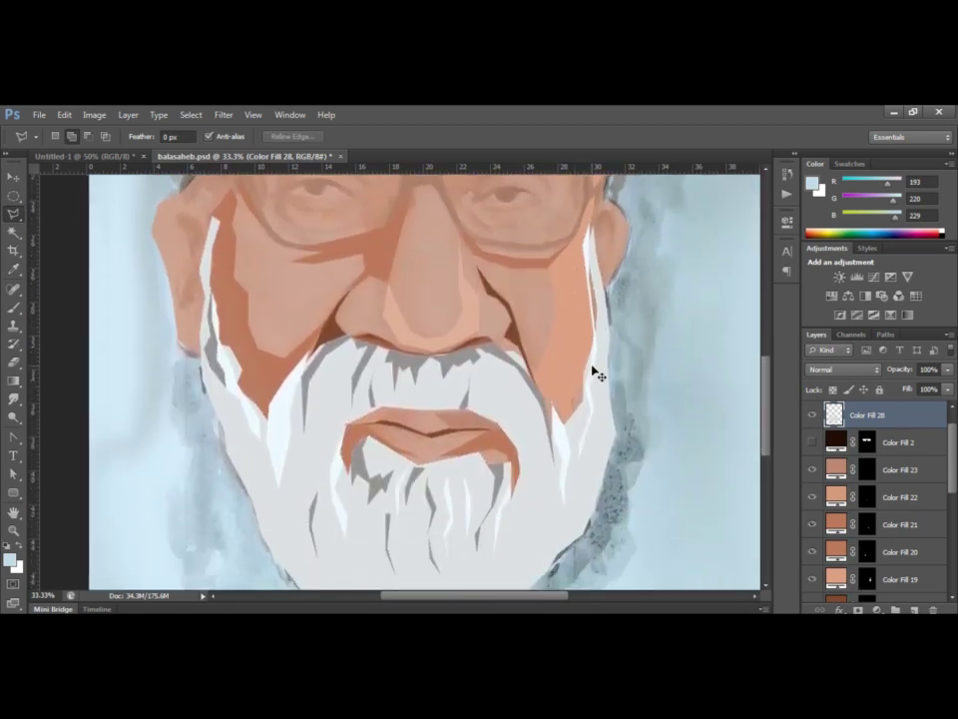
key(z)
alt+click(595, 370)
click(522, 356)
Outline highlight strands down the beard's left edge and beside the mouth's right side.
click(300, 331)
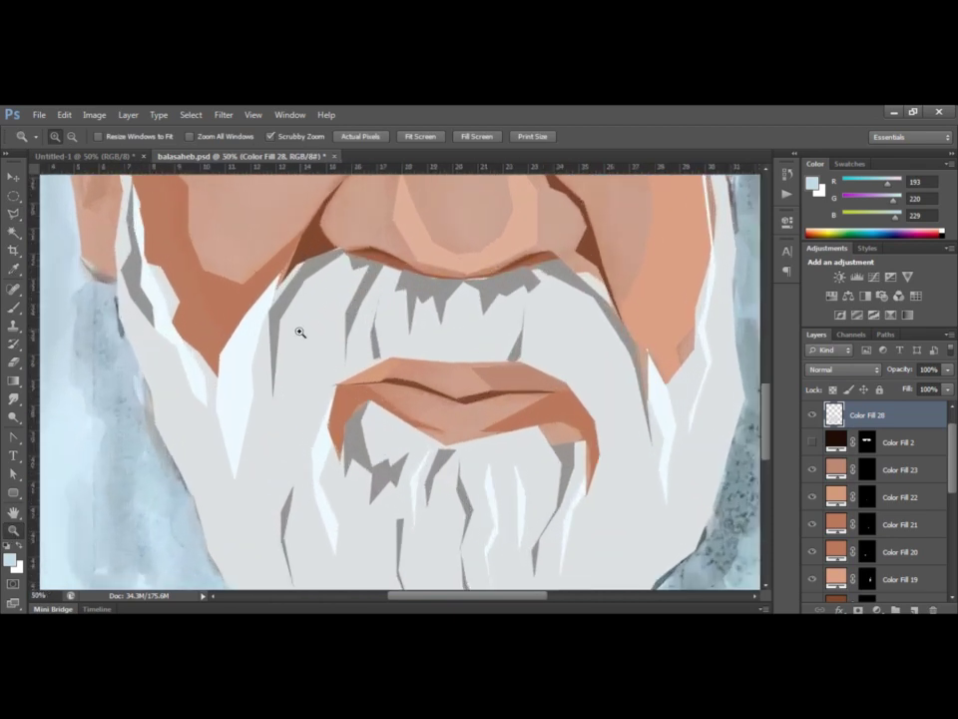
key(l)
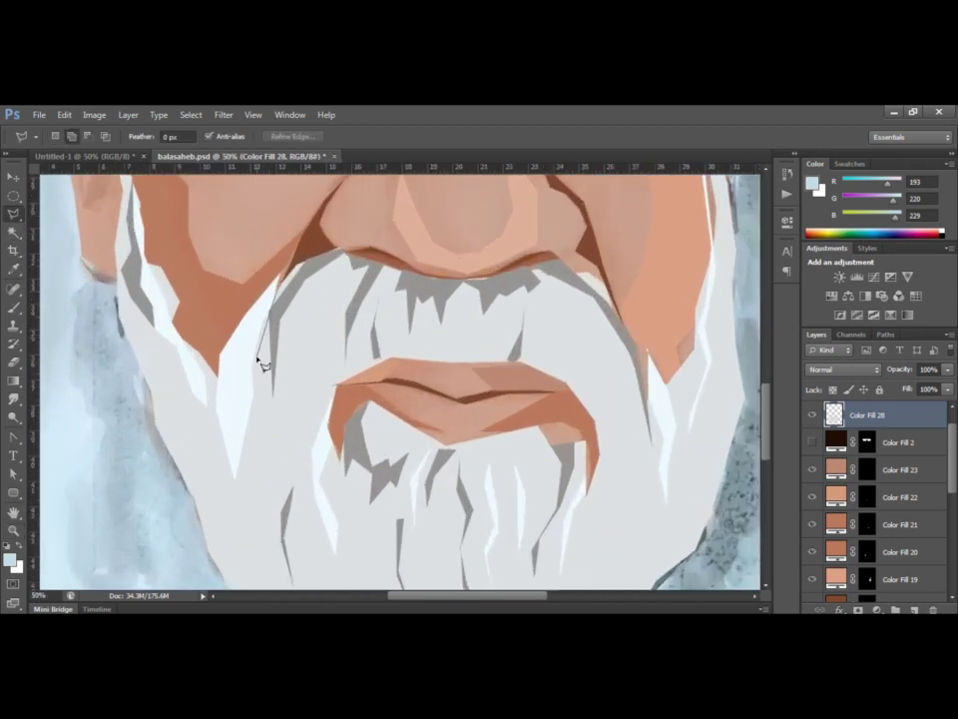
click(283, 280)
scroll(257, 412, down, 2)
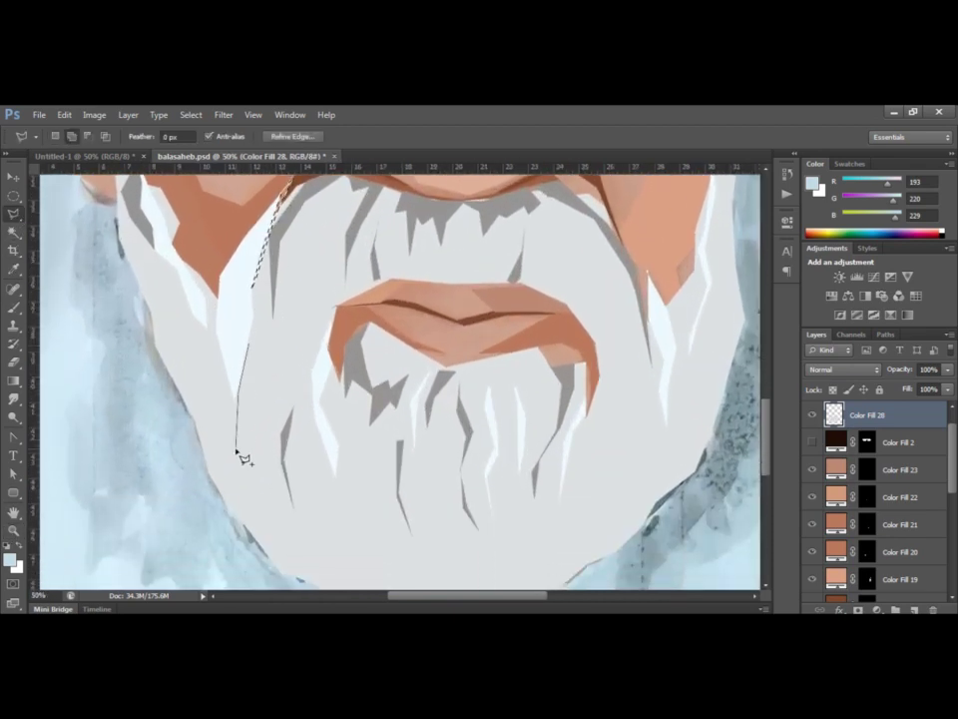
scroll(330, 309, up, 2)
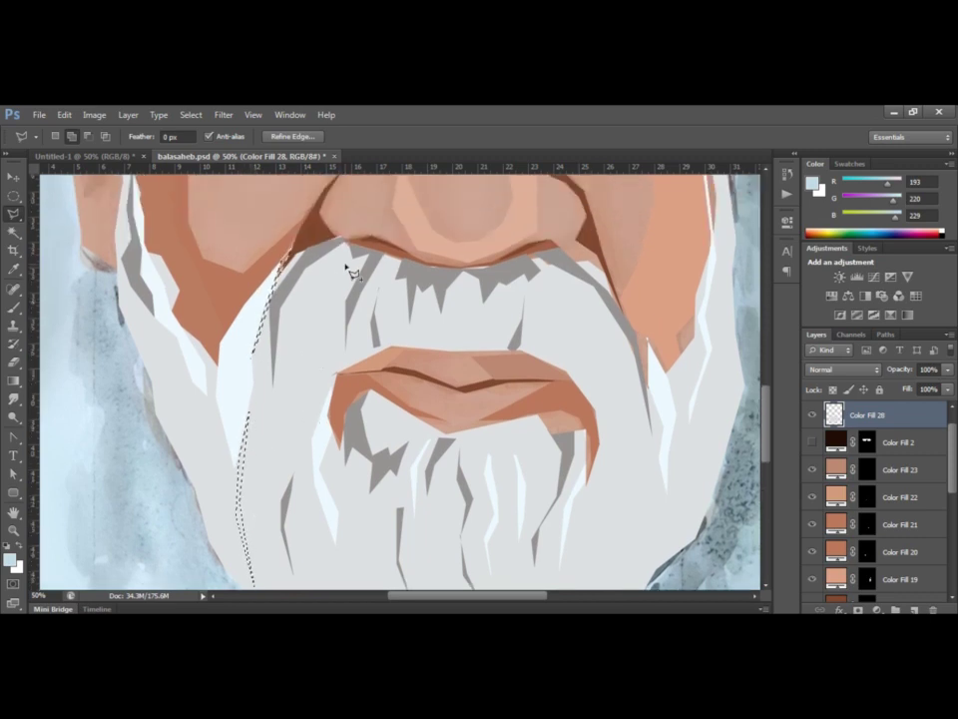
click(344, 267)
double_click(313, 401)
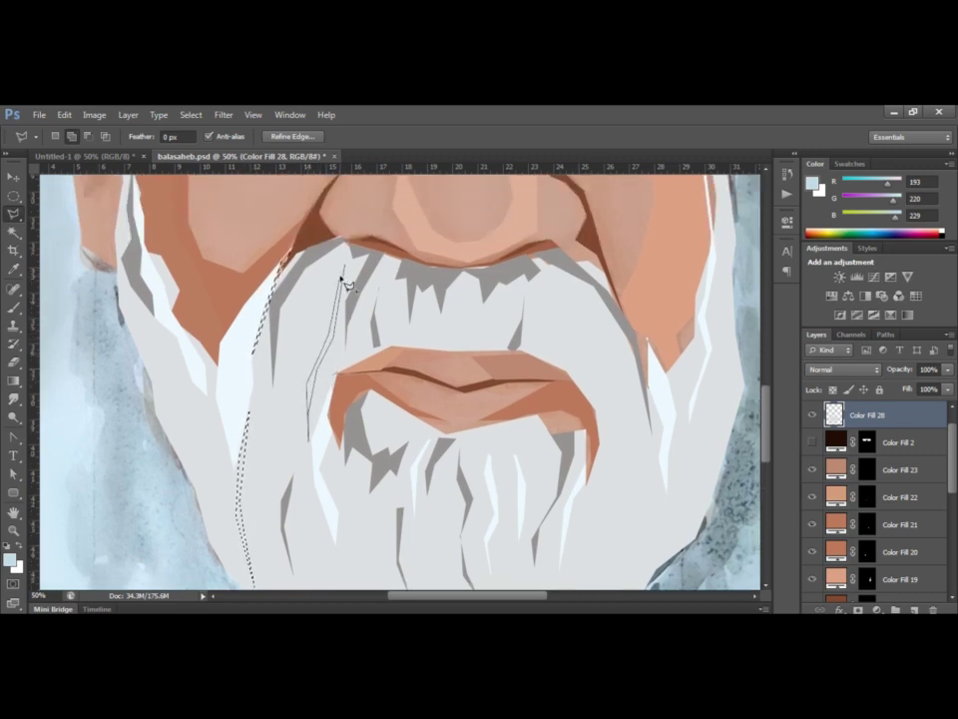
click(556, 276)
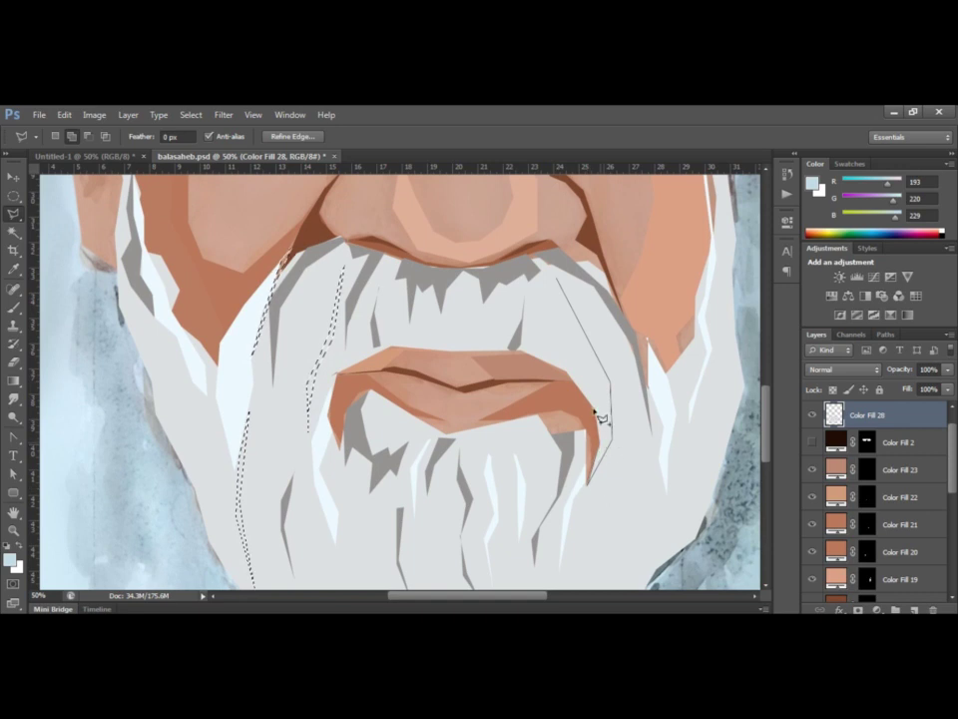
click(606, 414)
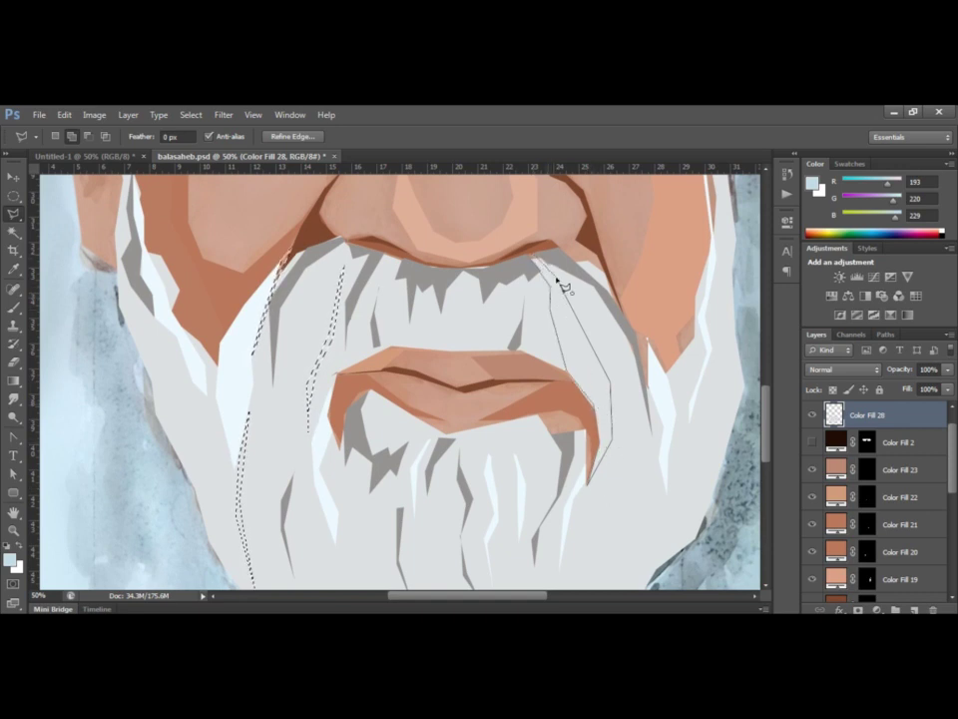
click(532, 257)
Fill the strands with near-white #ecf9fd as Color Fill 29, then zoom out.
click(876, 610)
click(855, 301)
click(513, 391)
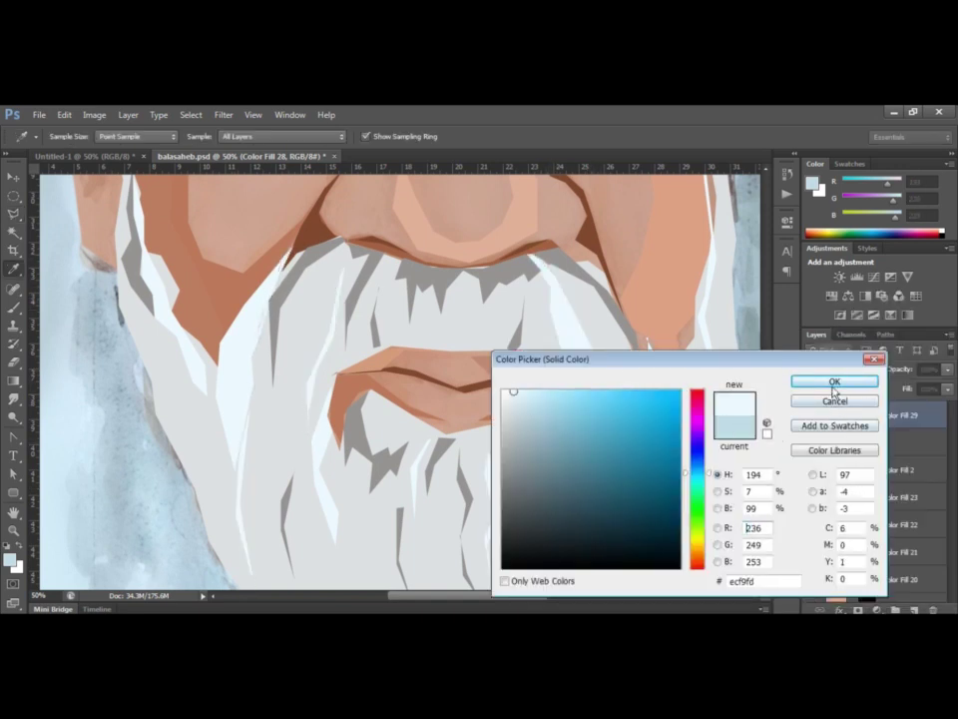
click(835, 378)
key(ctrl+minus)
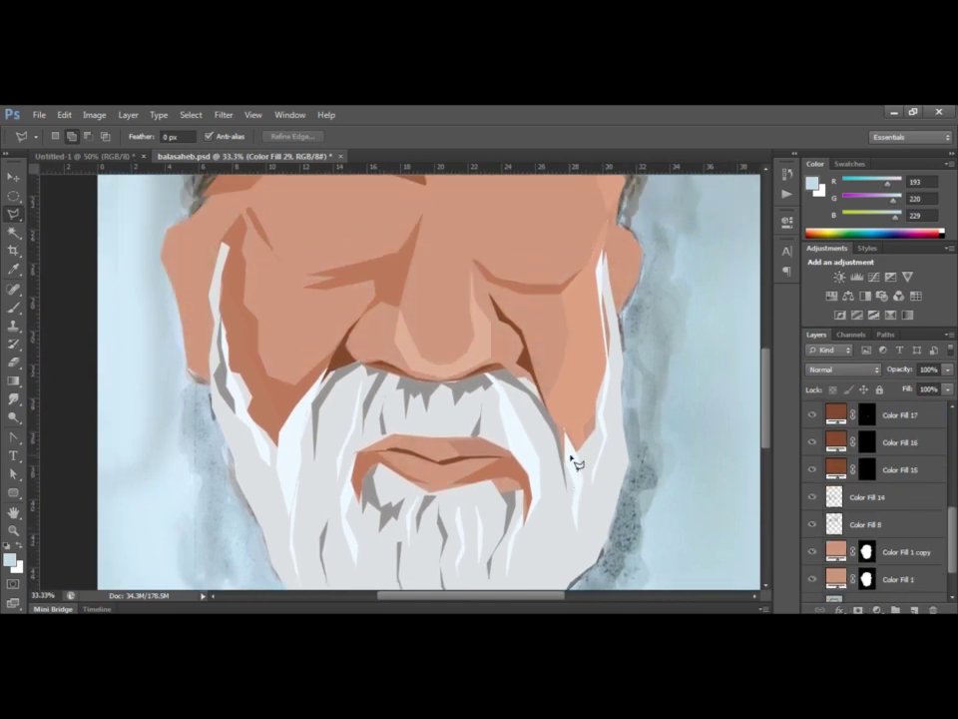
Toggle Color Fill 1 off and on to compare with the photo, then zoom to 33.3%.
key(ctrl+minus)
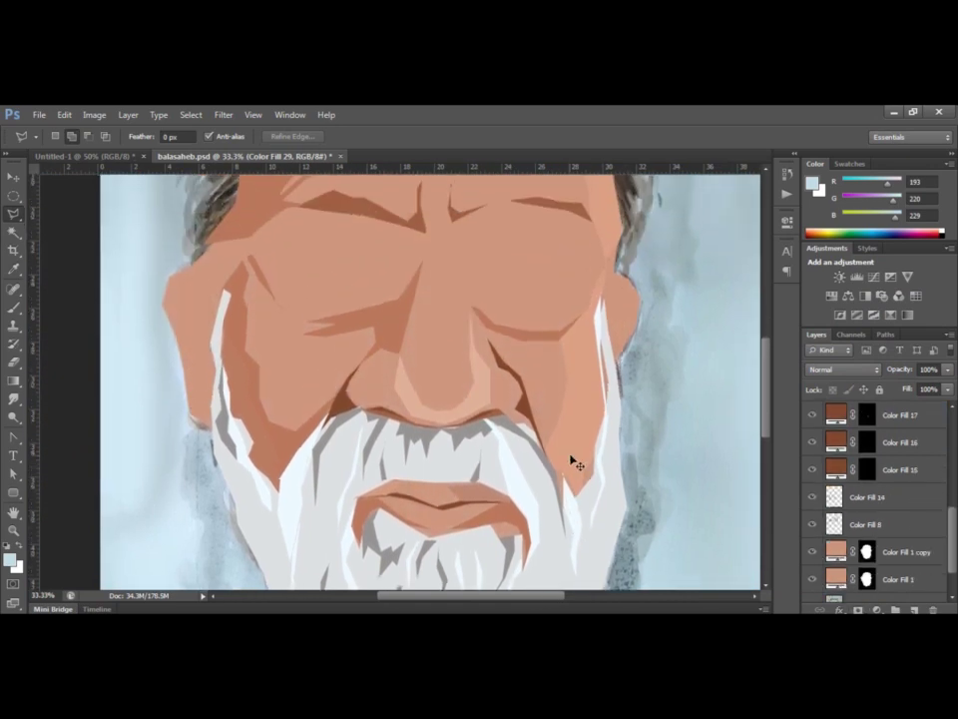
click(812, 578)
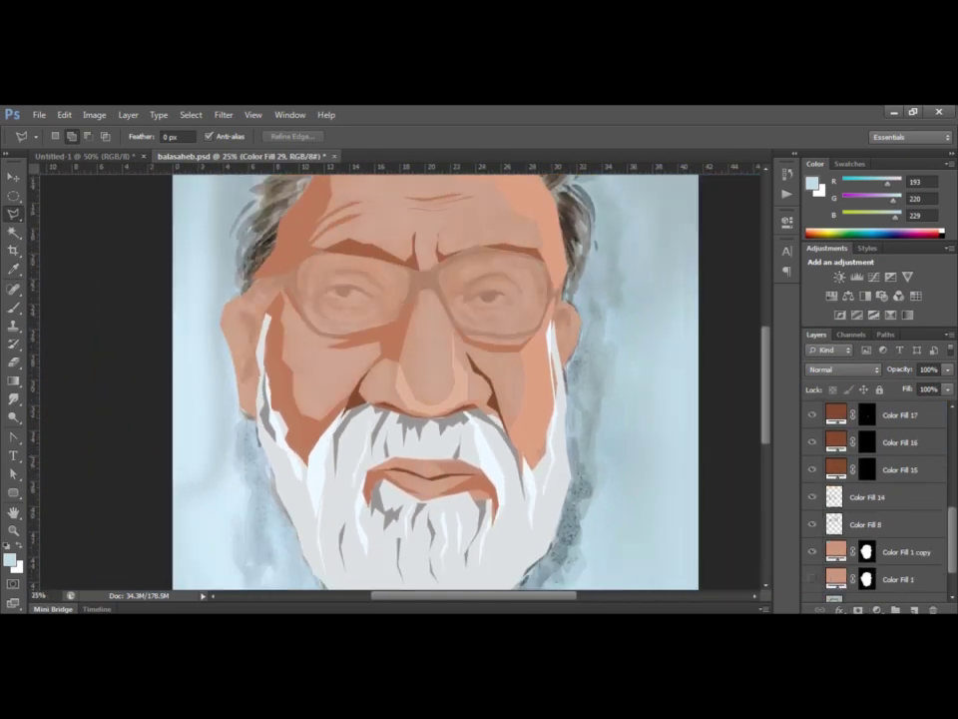
scroll(869, 499, down, 2)
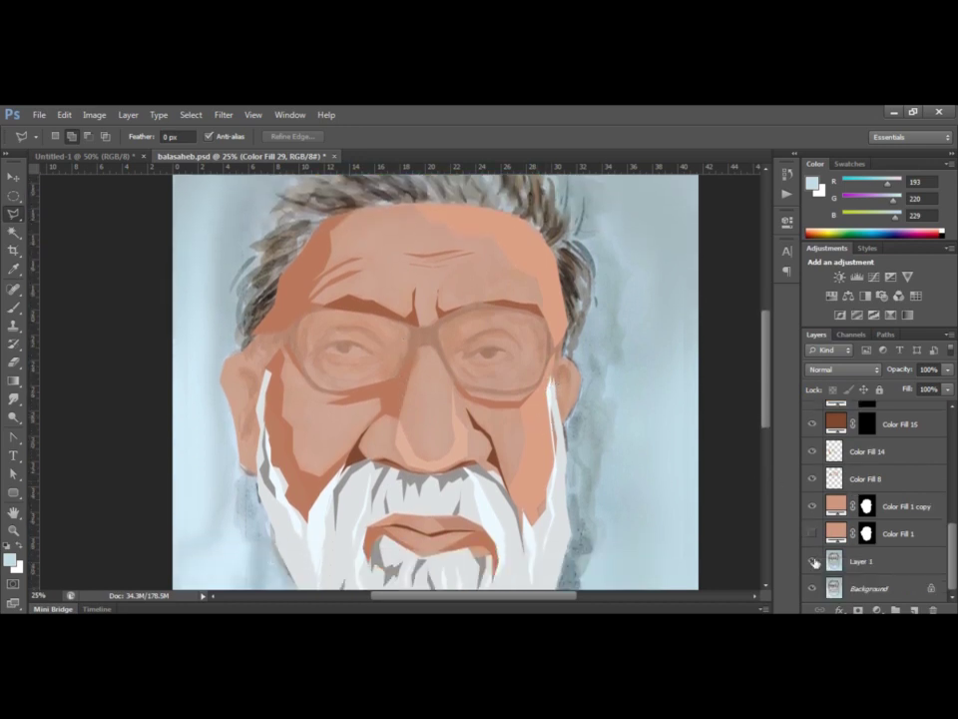
click(813, 534)
ctrl+click(133, 317)
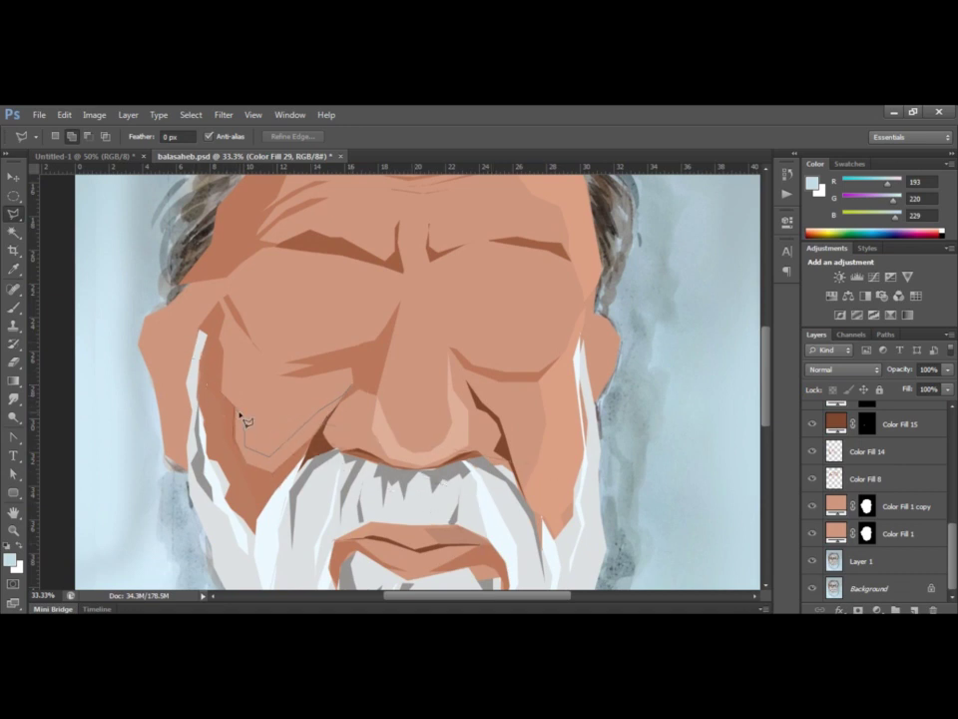
scroll(339, 486, up, 2)
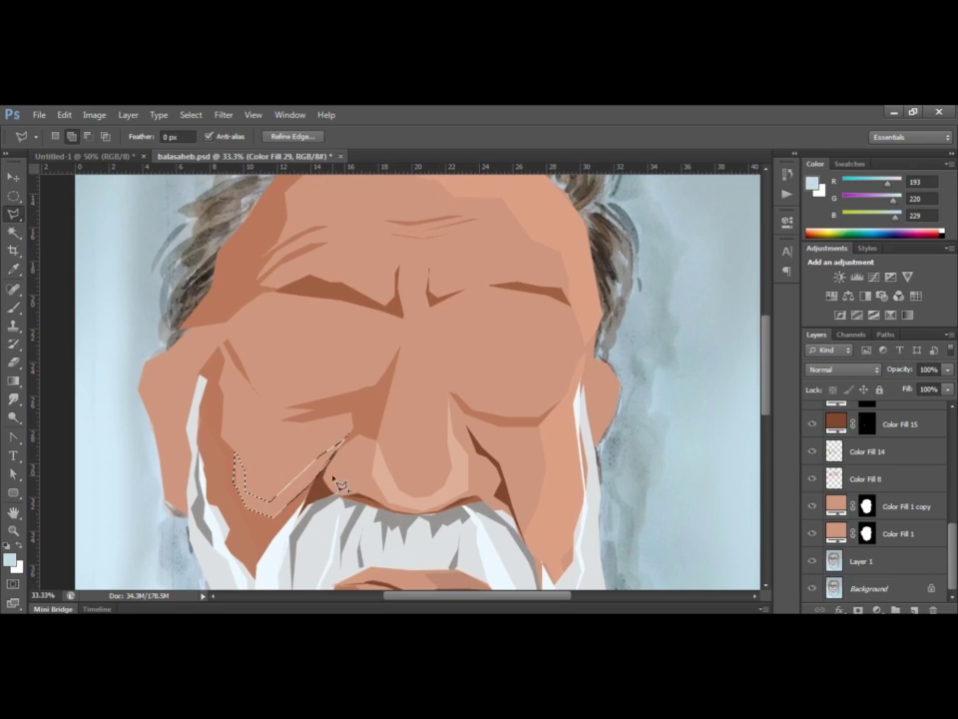
Add a light skin-tone patch on the crease beside the nose as Color Fill 30.
click(492, 458)
click(482, 419)
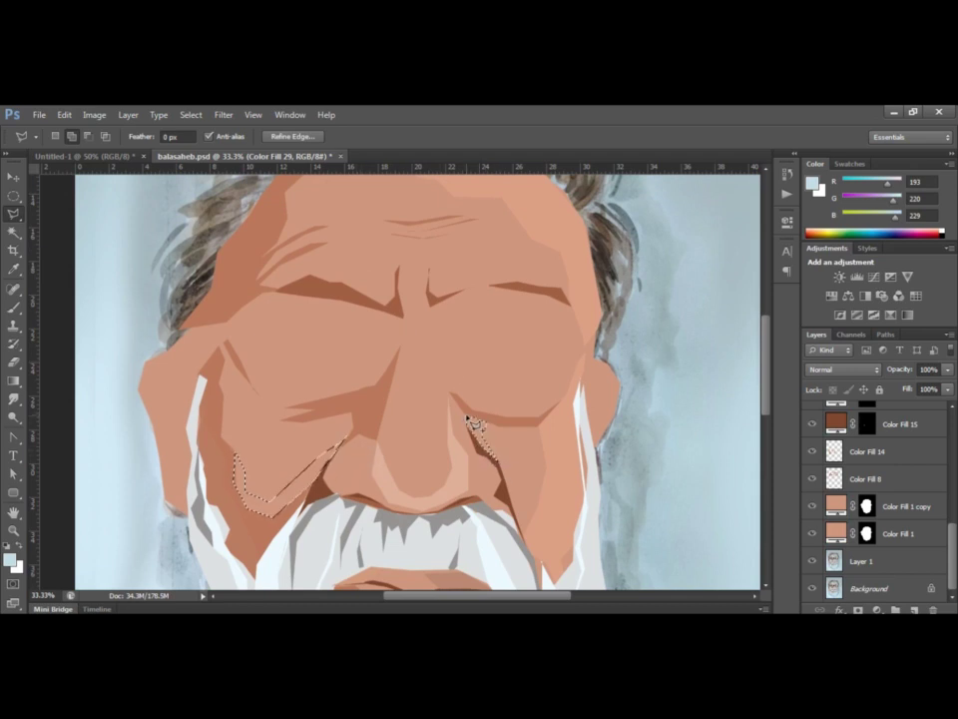
click(492, 457)
click(873, 607)
click(855, 301)
click(387, 455)
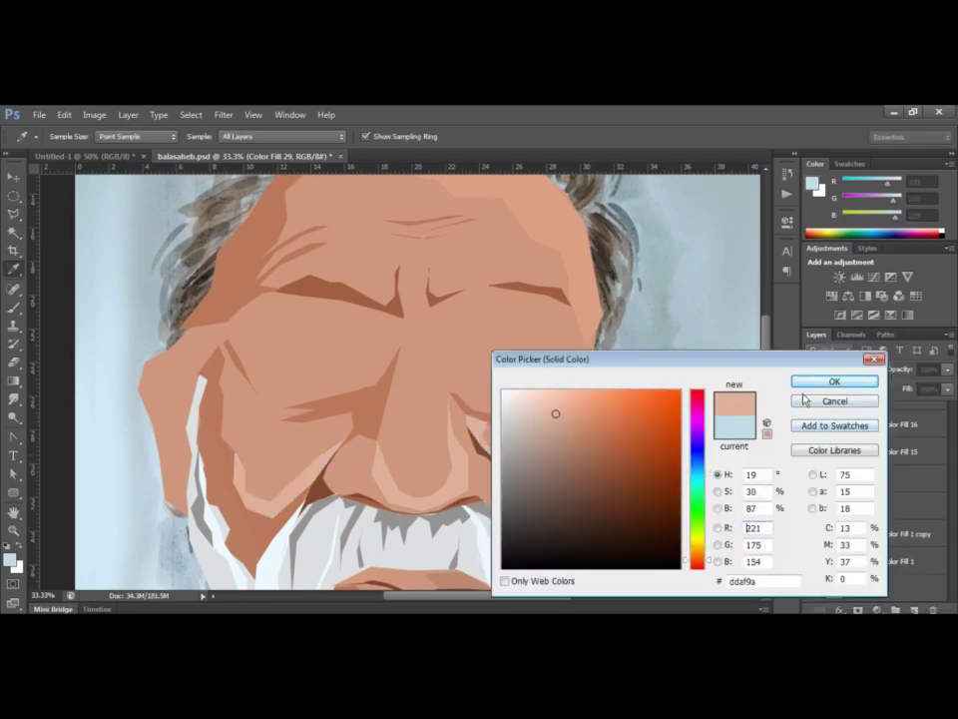
click(802, 379)
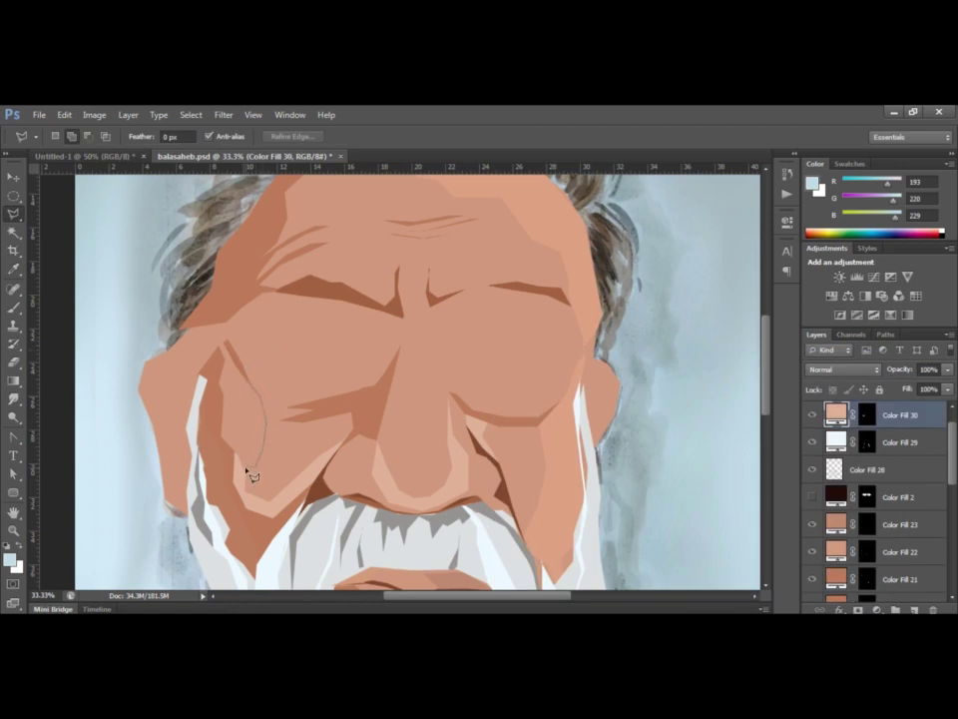
Outline the wrinkle between the eyebrows and the wrinkle over the right brow.
click(224, 352)
scroll(300, 359, up, 2)
click(395, 273)
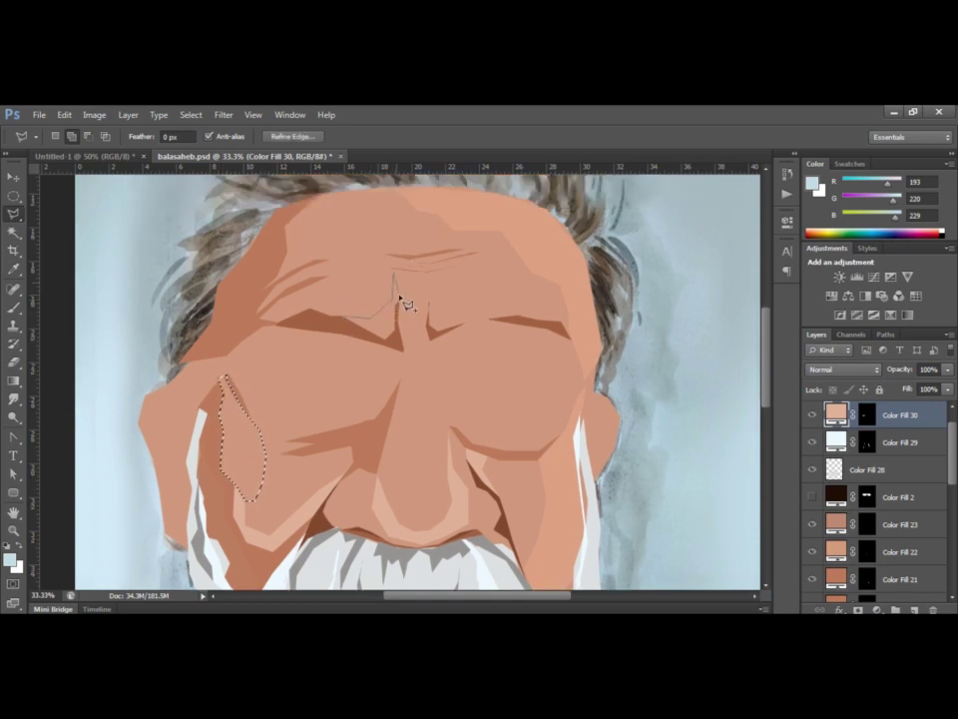
click(399, 309)
click(384, 336)
click(349, 322)
click(511, 317)
click(431, 331)
click(439, 284)
click(511, 317)
Fill the brow wrinkles with a sampled skin tone as Color Fill 31.
click(870, 609)
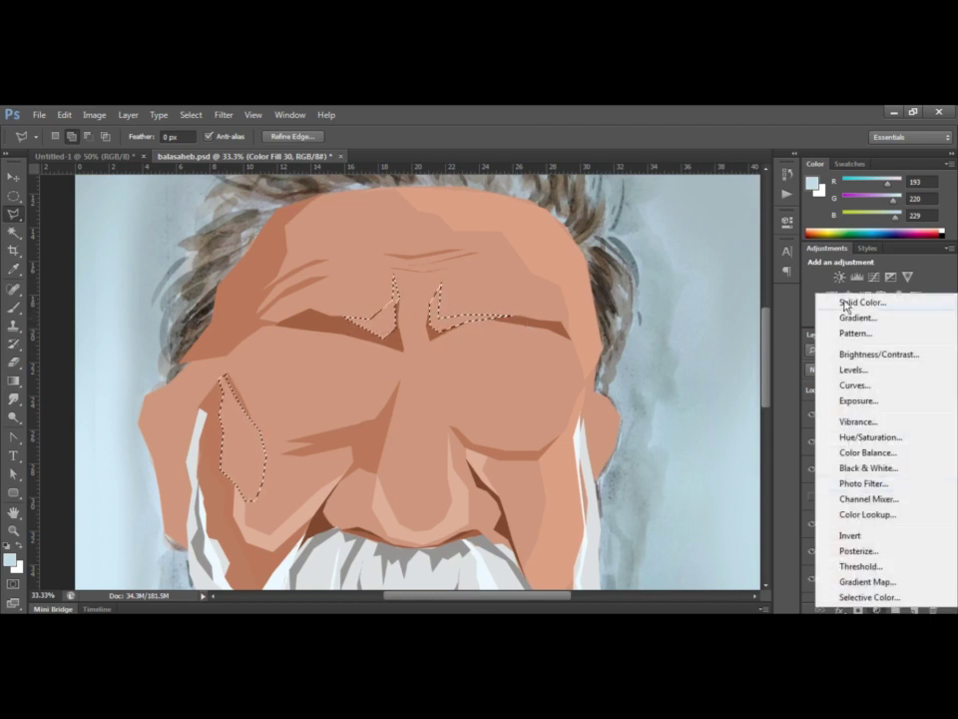
click(860, 301)
click(272, 520)
click(833, 380)
scroll(609, 377, down, 5)
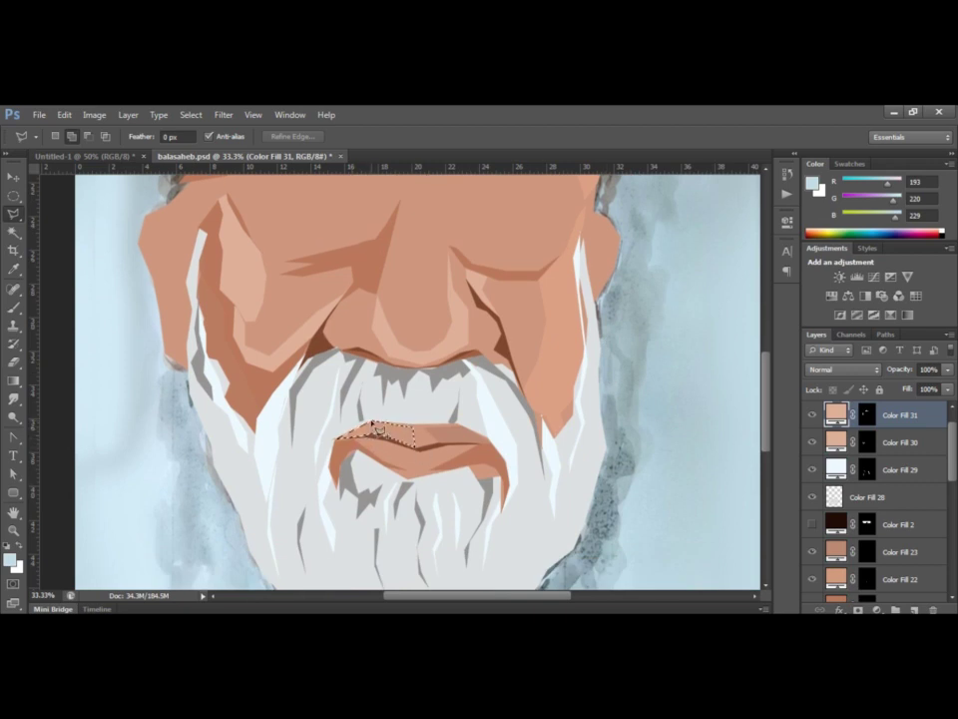
Add a #ddaf9a skin patch on the upper lip as Color Fill 32.
click(342, 445)
click(870, 609)
click(856, 306)
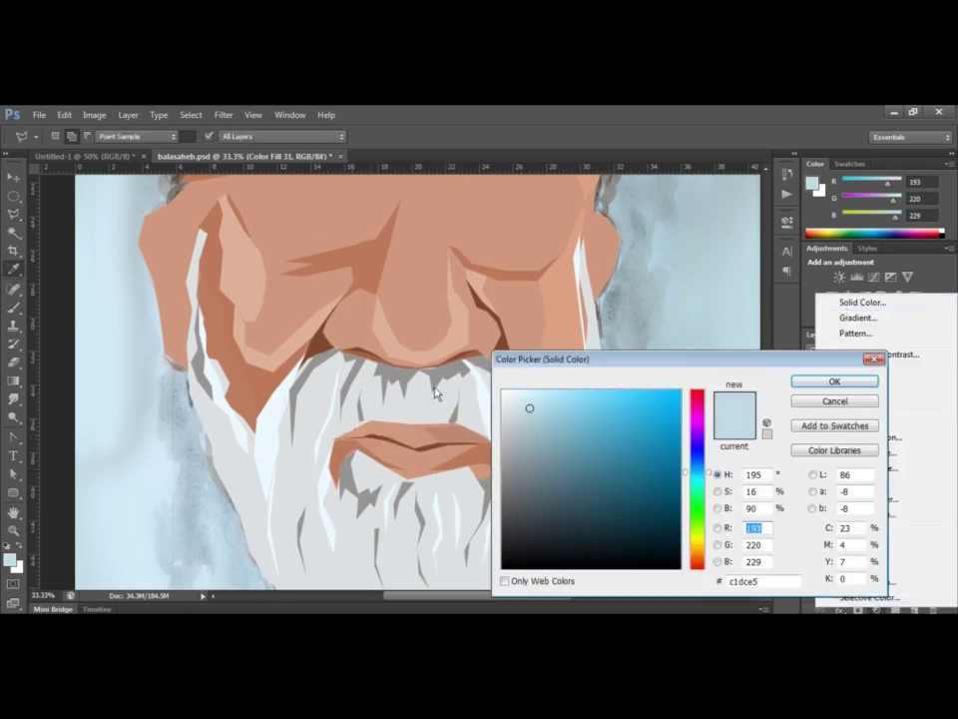
click(845, 388)
scroll(443, 320, up, 2)
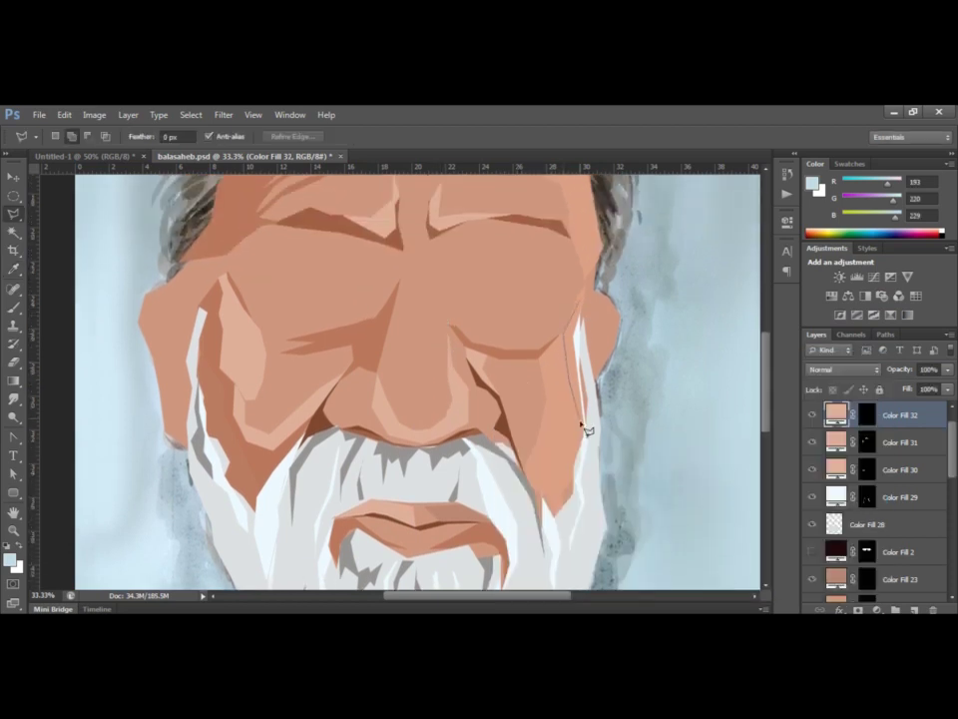
Add a sampled skin-tone patch beside the right ear as Color Fill 33.
click(588, 402)
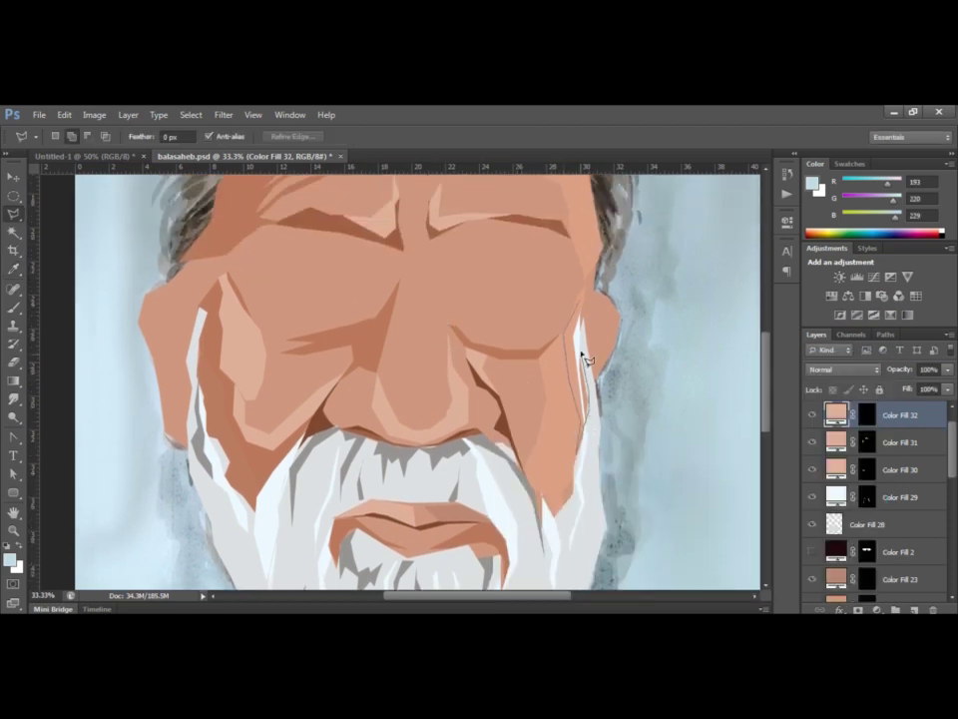
click(592, 272)
click(870, 609)
click(856, 310)
click(263, 343)
click(834, 380)
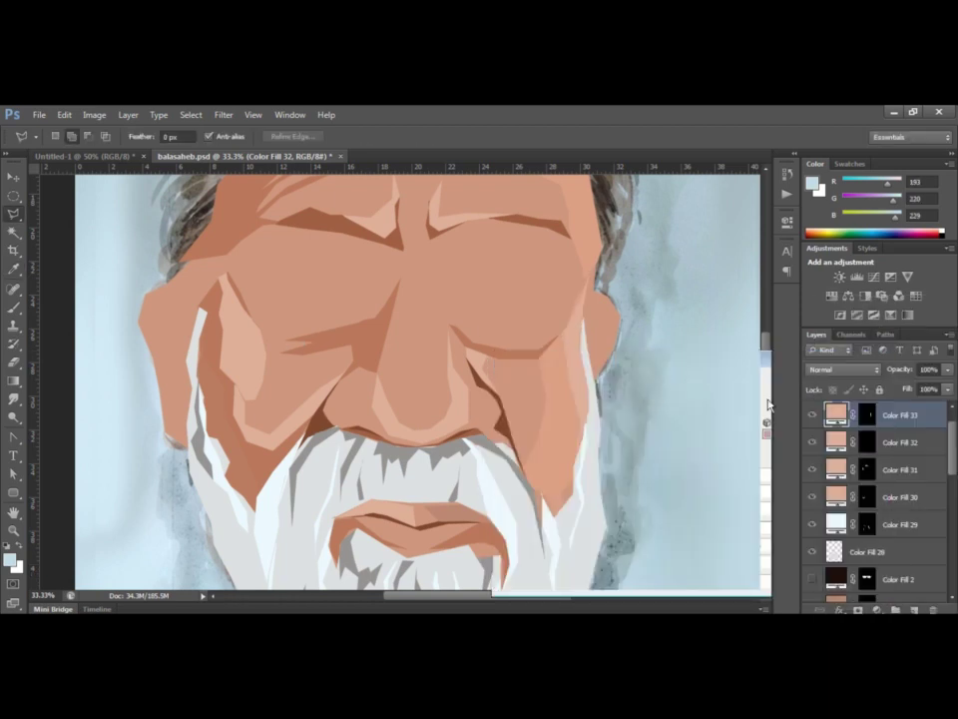
scroll(728, 421, up, 2)
scroll(409, 298, up, 3)
scroll(587, 351, down, 3)
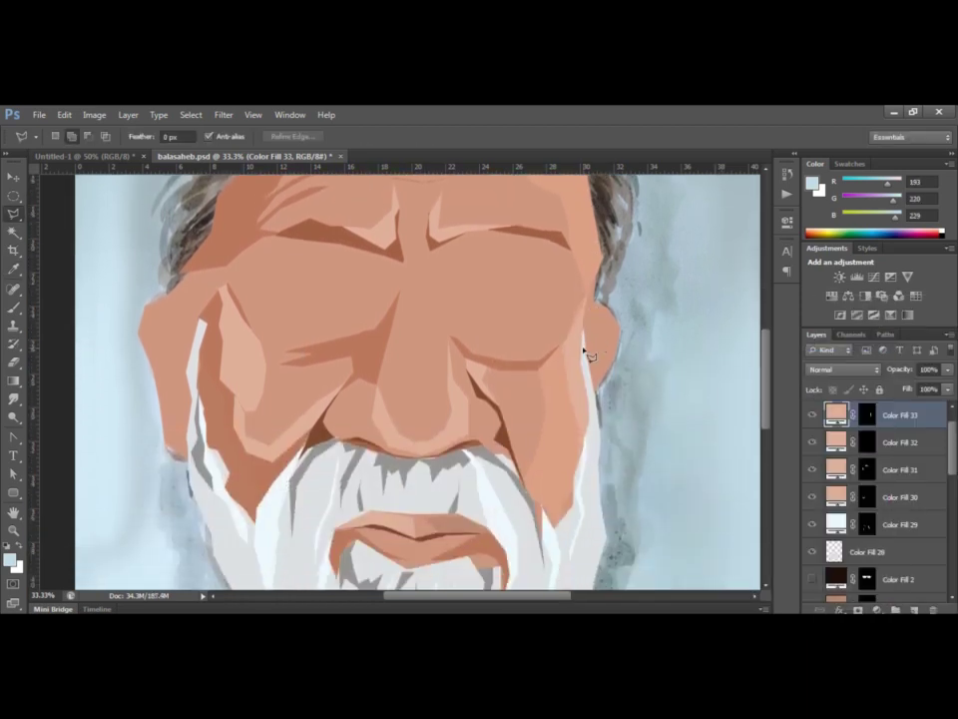
scroll(290, 394, down, 3)
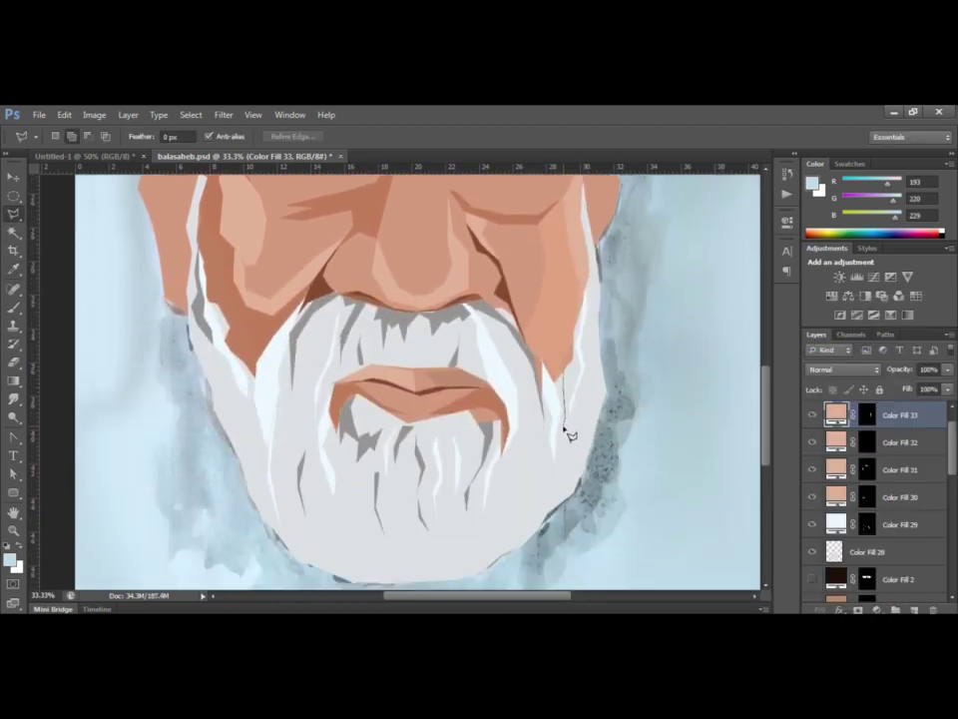
Outline thin strands along the beard edge, near the mustache and down the beard.
click(570, 370)
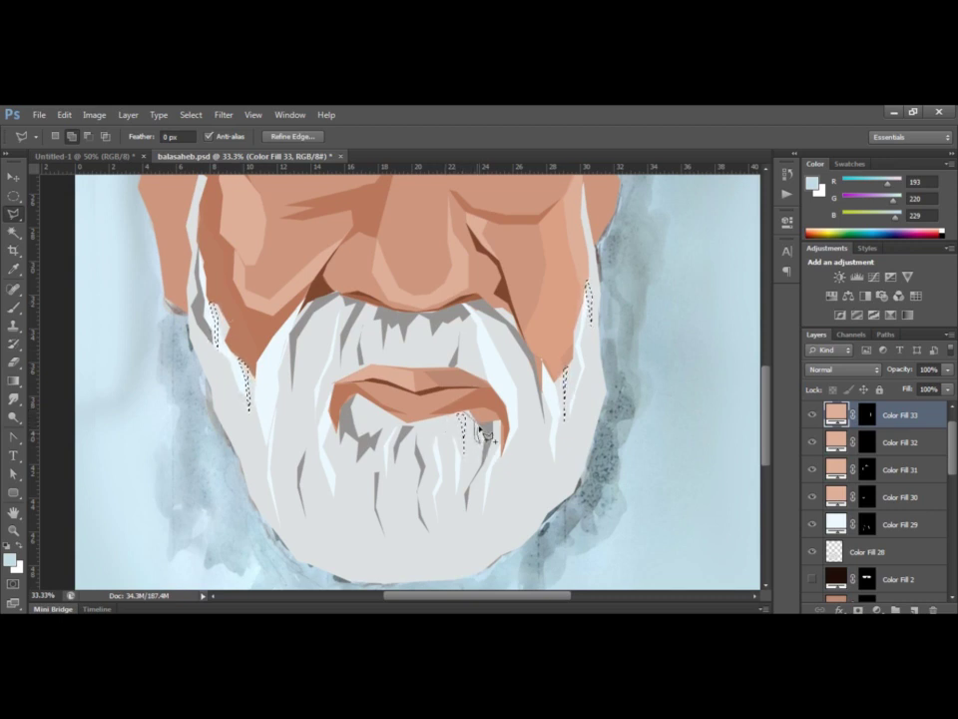
click(379, 409)
click(426, 427)
click(438, 456)
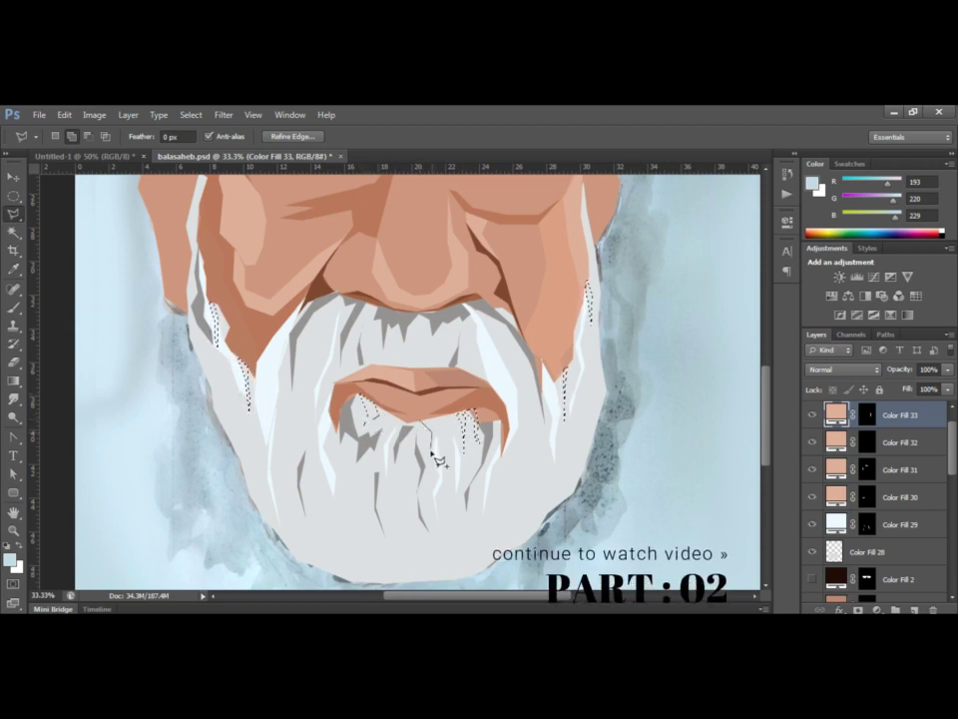
click(421, 423)
click(419, 342)
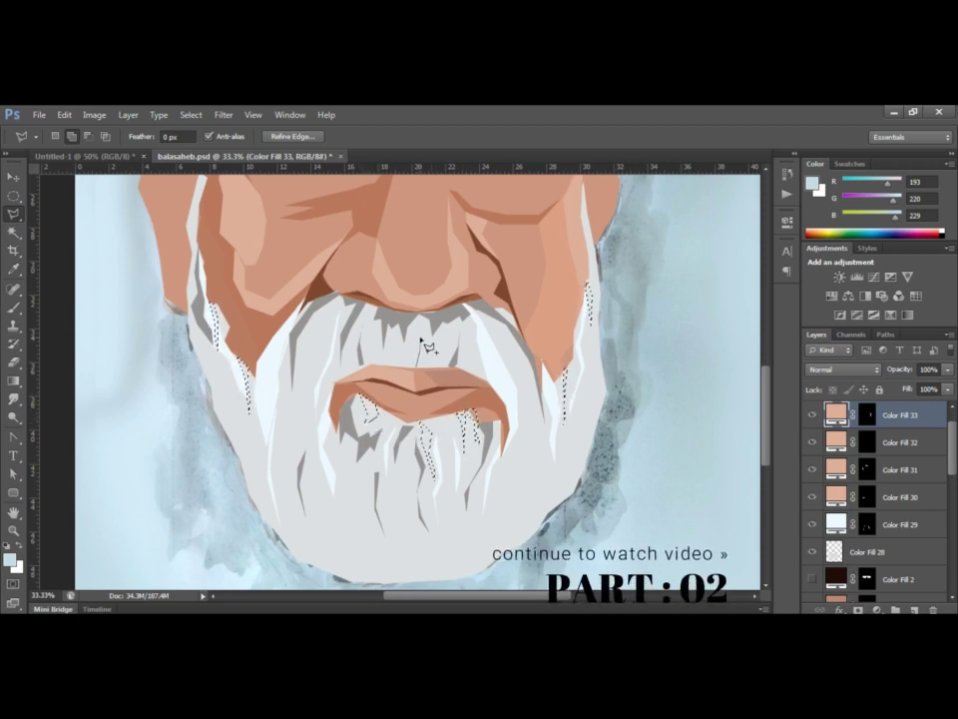